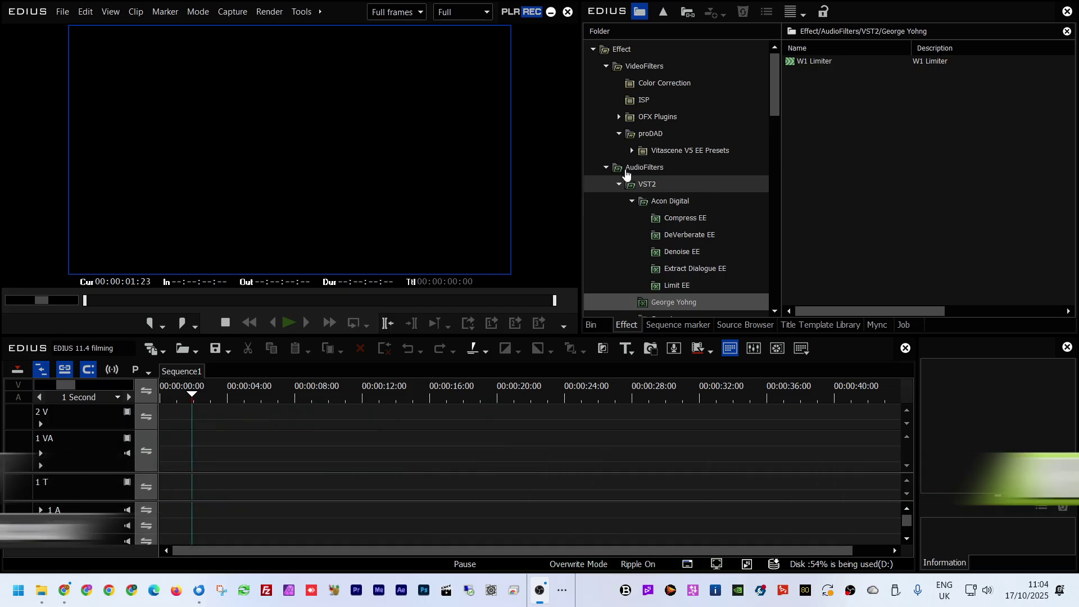
After browsing the help options, drag the 2025_10_05 tiger safari folder into the bin and open its 103 clips.
{"action": "left_click", "coordinate": [320, 12]}
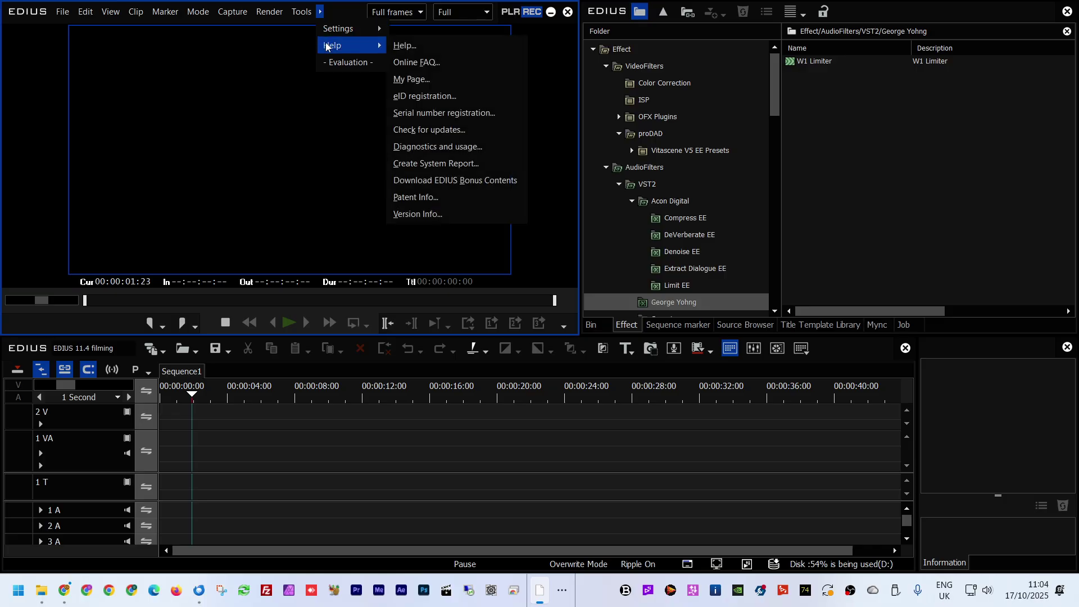
{"action": "left_click", "coordinate": [248, 111]}
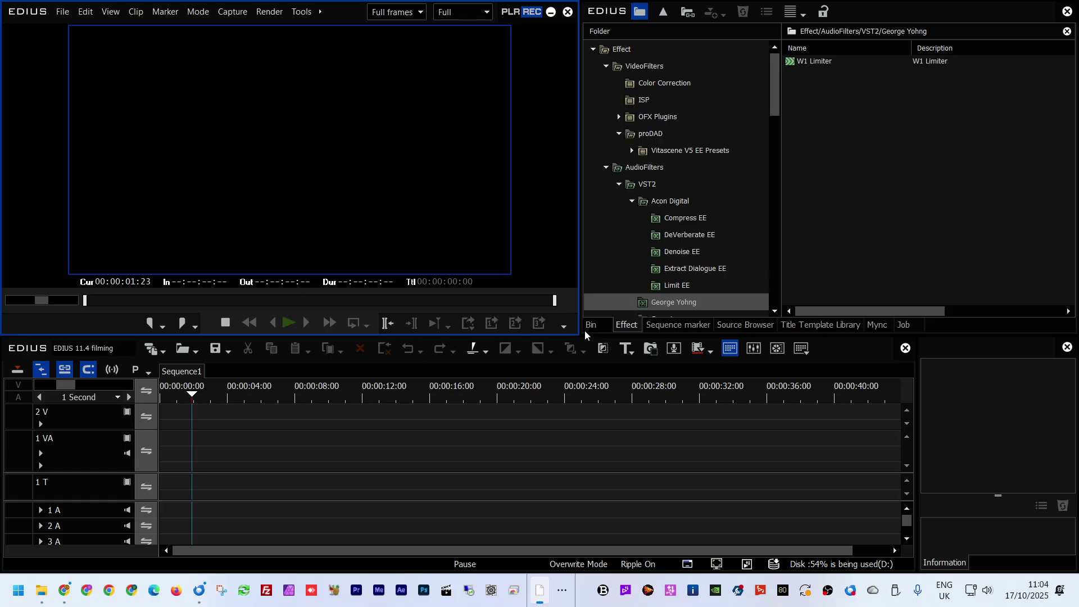
{"action": "left_click", "coordinate": [474, 334]}
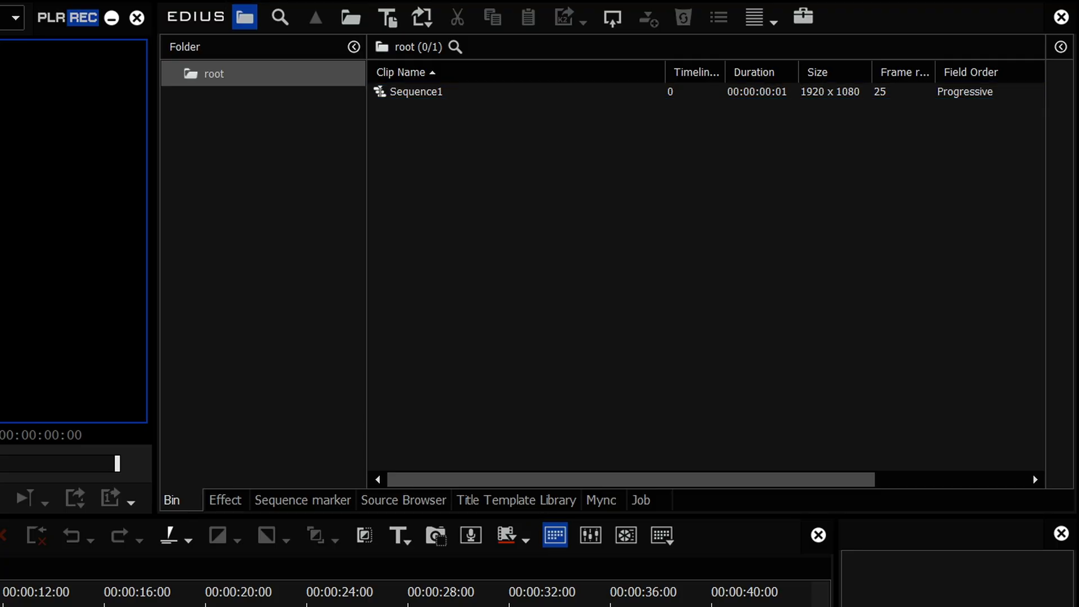
{"action": "left_click_drag", "start_coordinate": [0, 56], "coordinate": [256, 223]}
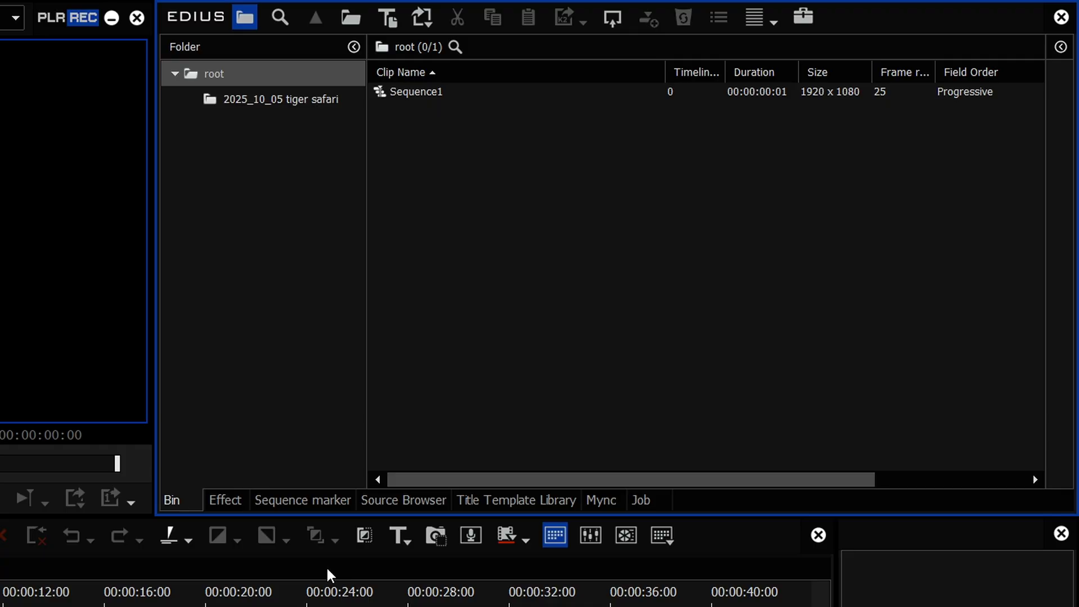
{"action": "left_click", "coordinate": [266, 101]}
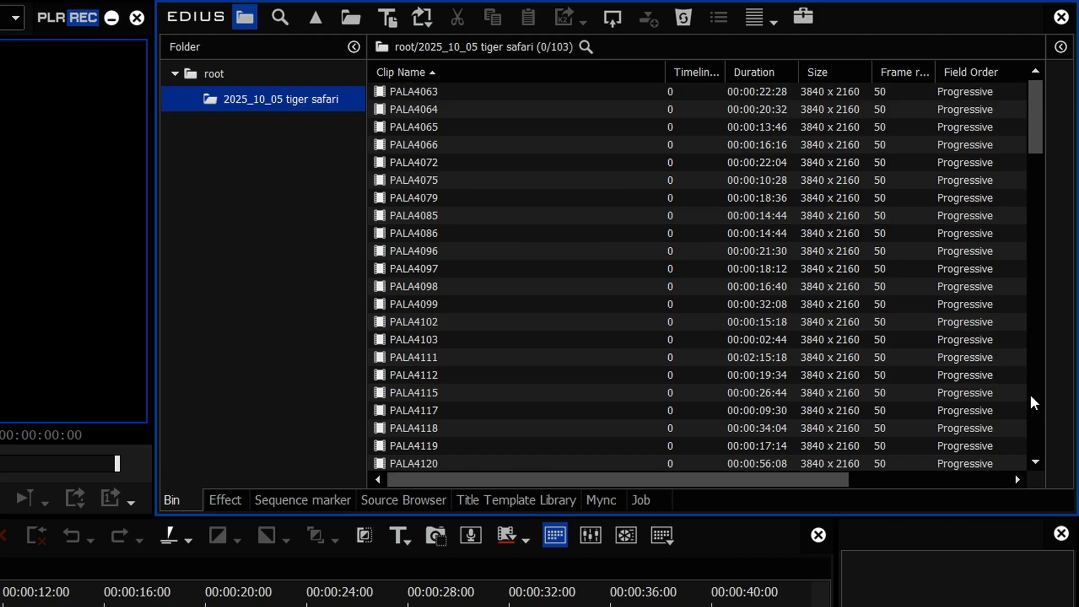
Give clips PALA4063 through PALA4119 the reel name 'safari' in the properties pane.
{"action": "left_click", "coordinate": [1060, 49]}
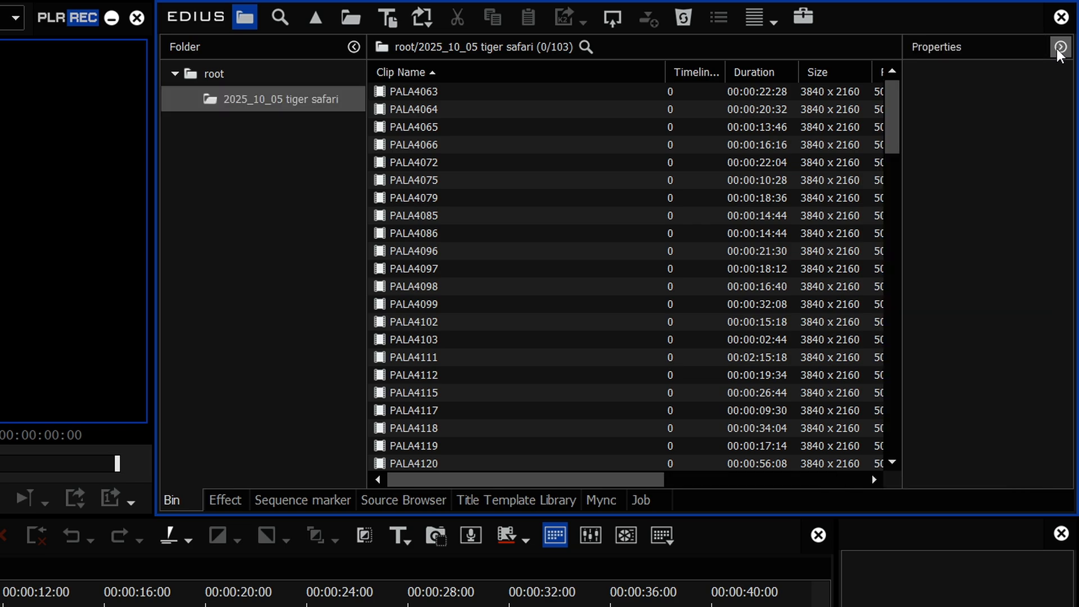
{"action": "left_click", "coordinate": [394, 163]}
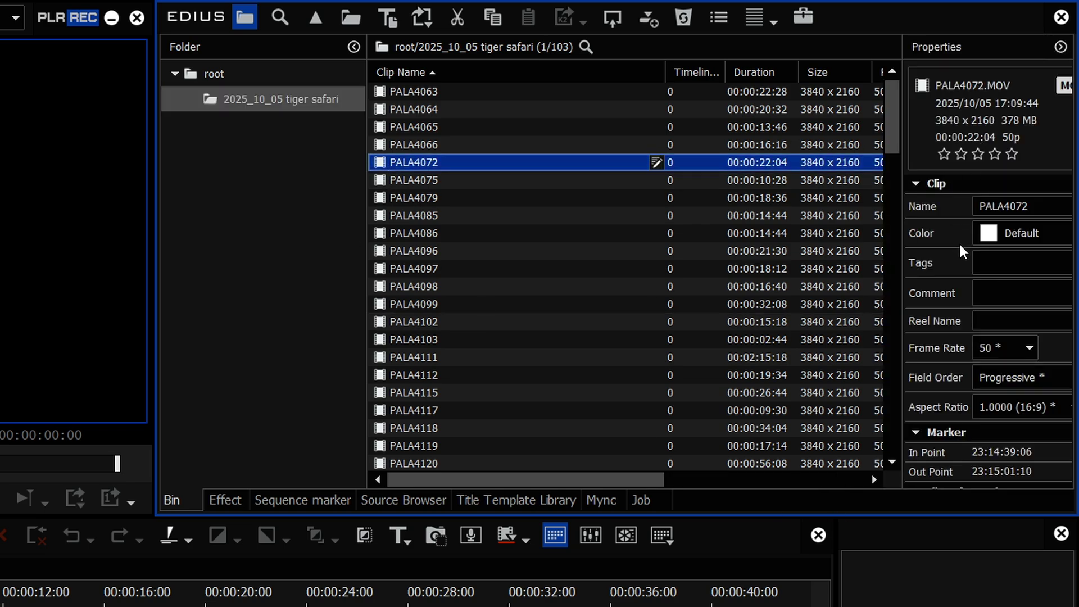
{"action": "left_click", "coordinate": [436, 96]}
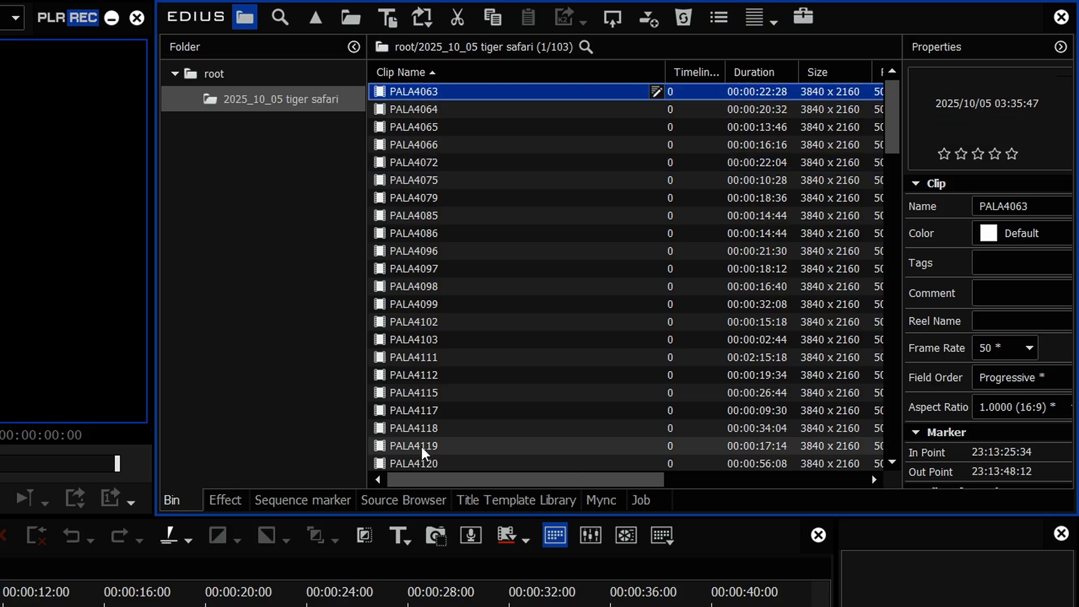
{"action": "left_click", "coordinate": [421, 446], "text": "shift"}
{"action": "left_click", "coordinate": [1014, 268]}
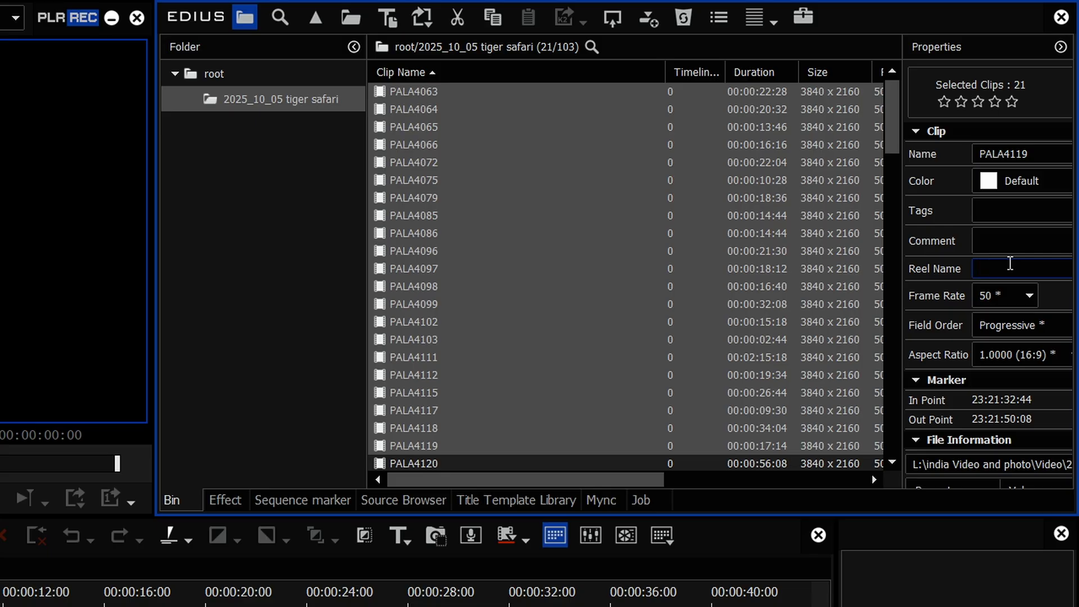
{"action": "type", "text": "safri"}
{"action": "key", "text": "Left"}
{"action": "key", "text": "Left"}
{"action": "type", "text": "a"}
{"action": "key", "text": "Return"}
Add a Reel No. column to the clip list and narrow the Clip Name column.
{"action": "left_click_drag", "start_coordinate": [628, 476], "coordinate": [841, 478]}
{"action": "left_click_drag", "start_coordinate": [622, 478], "coordinate": [441, 498]}
{"action": "left_click", "coordinate": [381, 286]}
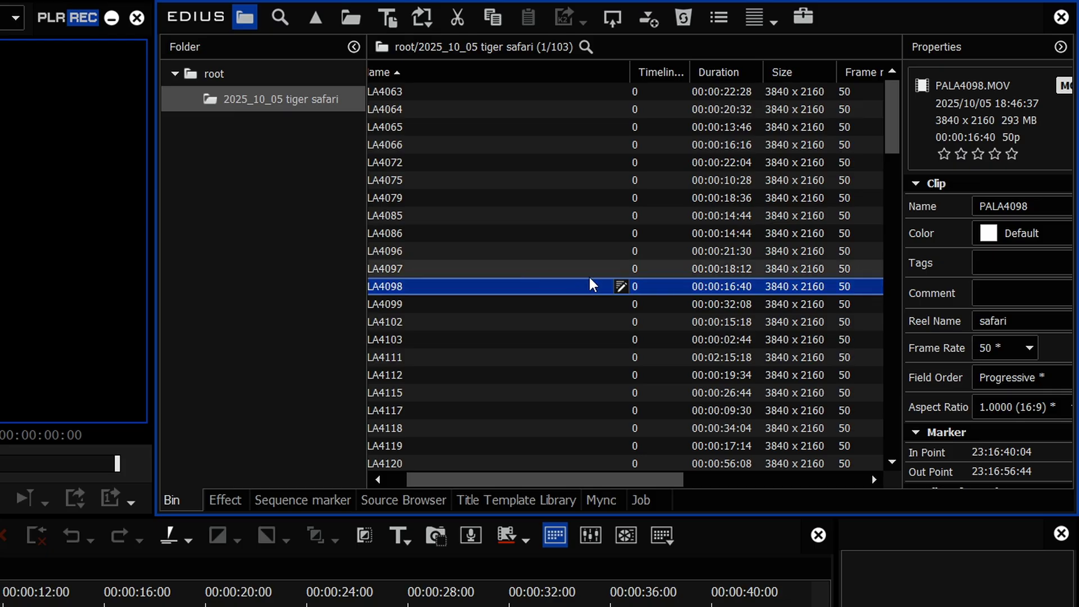
{"action": "right_click", "coordinate": [609, 68]}
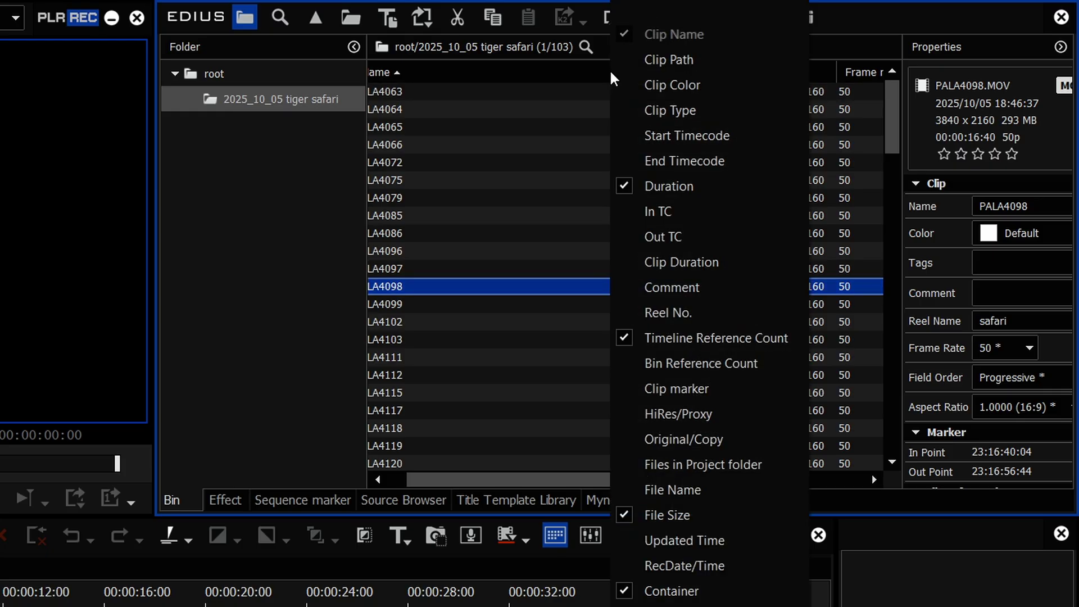
{"action": "left_click", "coordinate": [667, 313]}
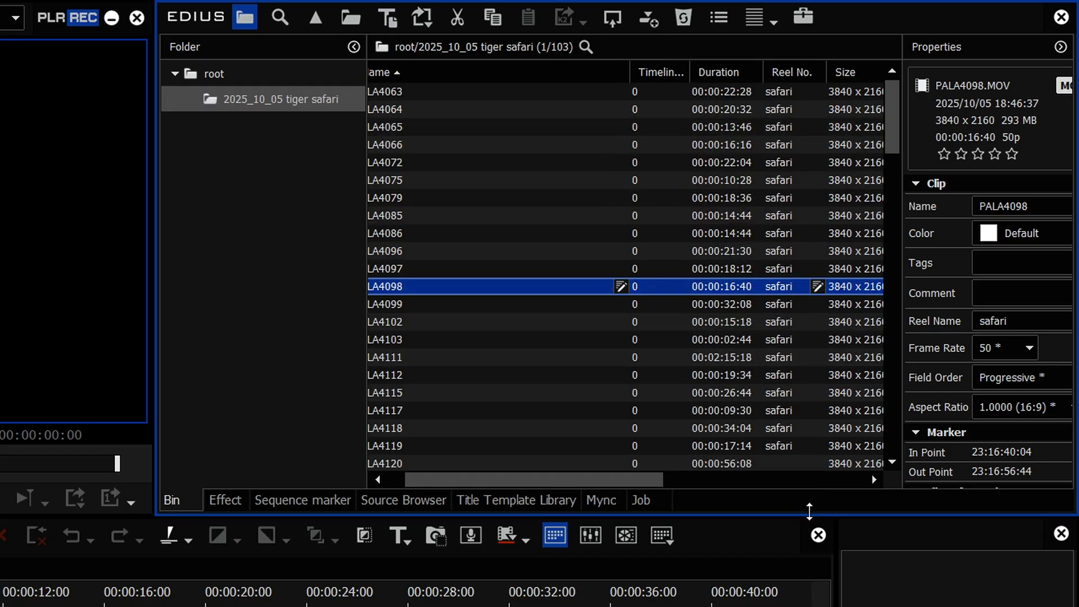
{"action": "left_click_drag", "start_coordinate": [656, 479], "coordinate": [571, 168]}
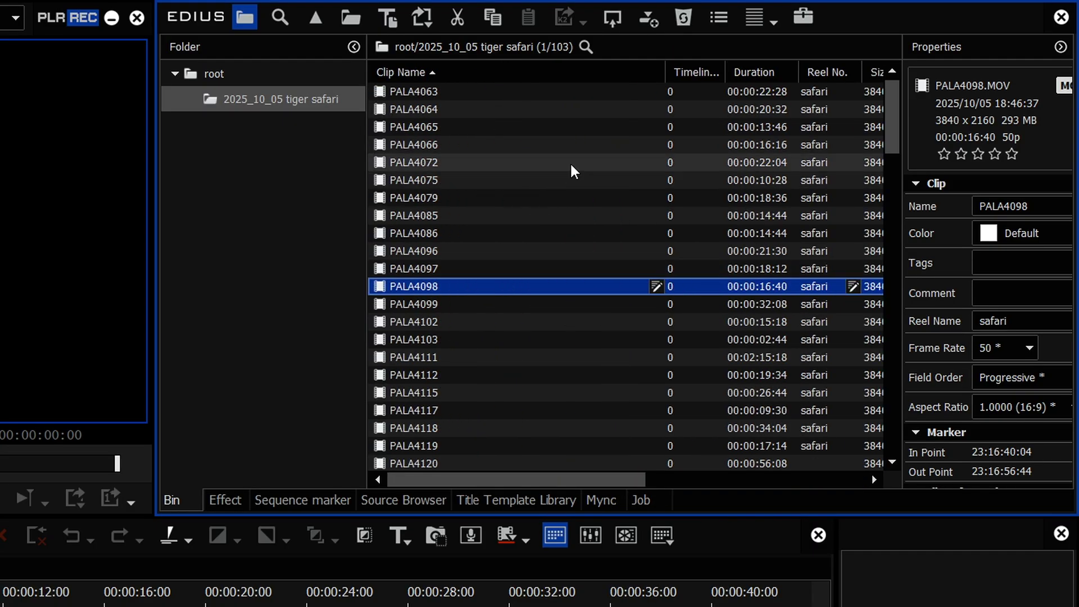
{"action": "left_click_drag", "start_coordinate": [555, 78], "coordinate": [517, 78]}
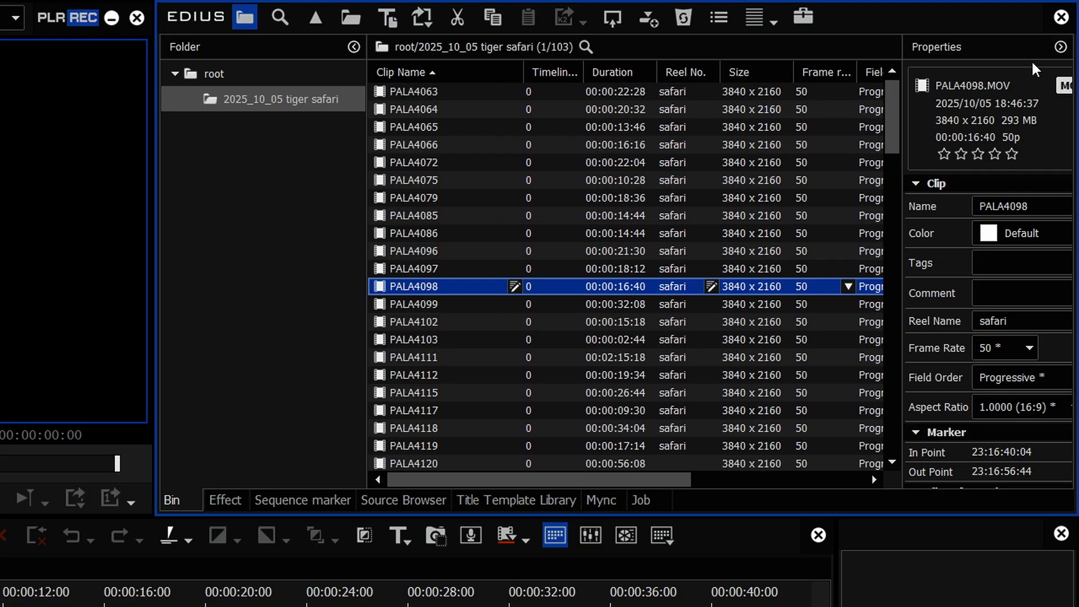
{"action": "left_click", "coordinate": [1060, 46]}
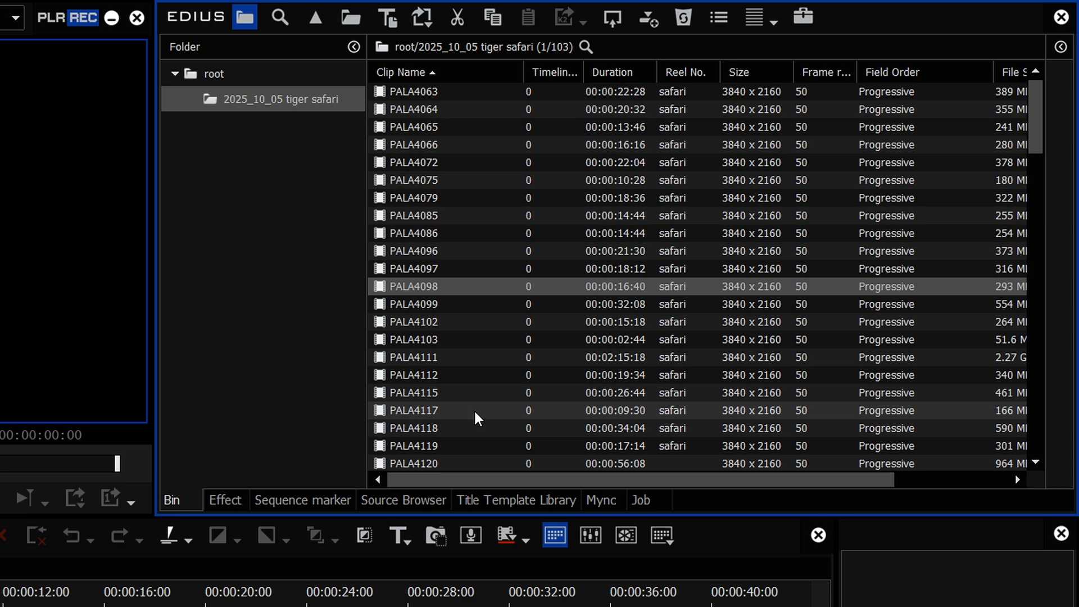
Add PALA4096 to the selection and briefly check the clip properties pane.
{"action": "left_click", "coordinate": [510, 251], "text": "ctrl"}
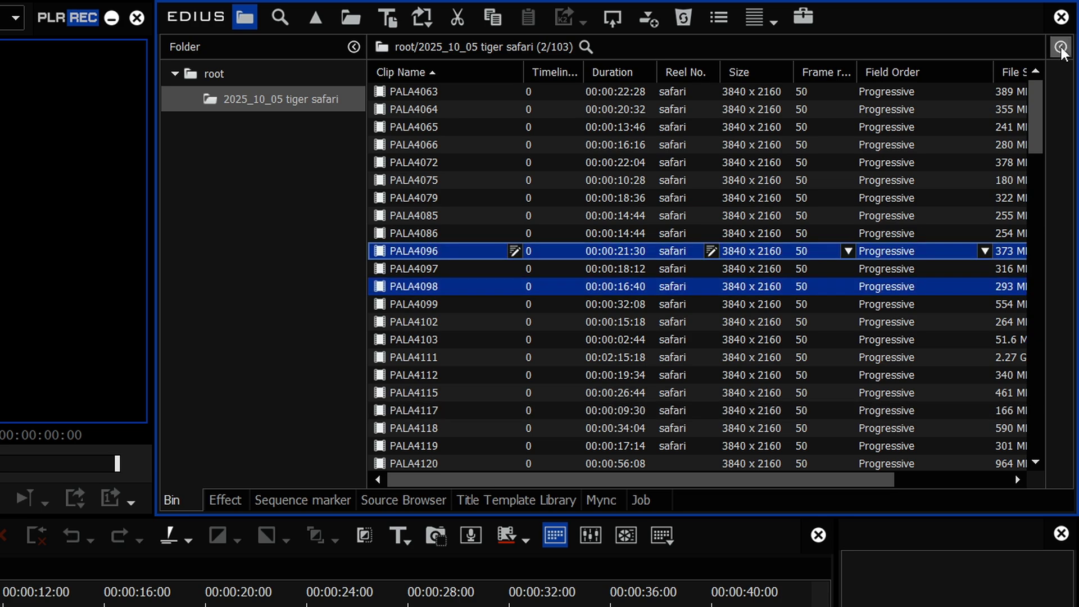
{"action": "left_click", "coordinate": [1060, 46]}
{"action": "left_click", "coordinate": [1060, 47]}
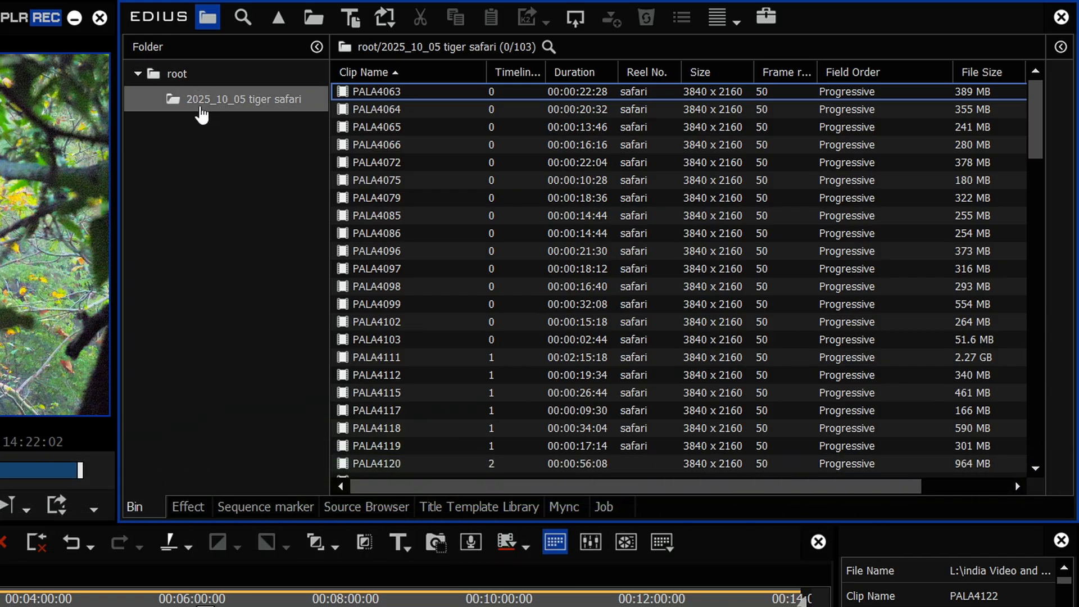
Search the root folder by Clip Type for Timeline sequence, producing a Search results folder with Sequence1.
{"action": "left_click", "coordinate": [178, 75]}
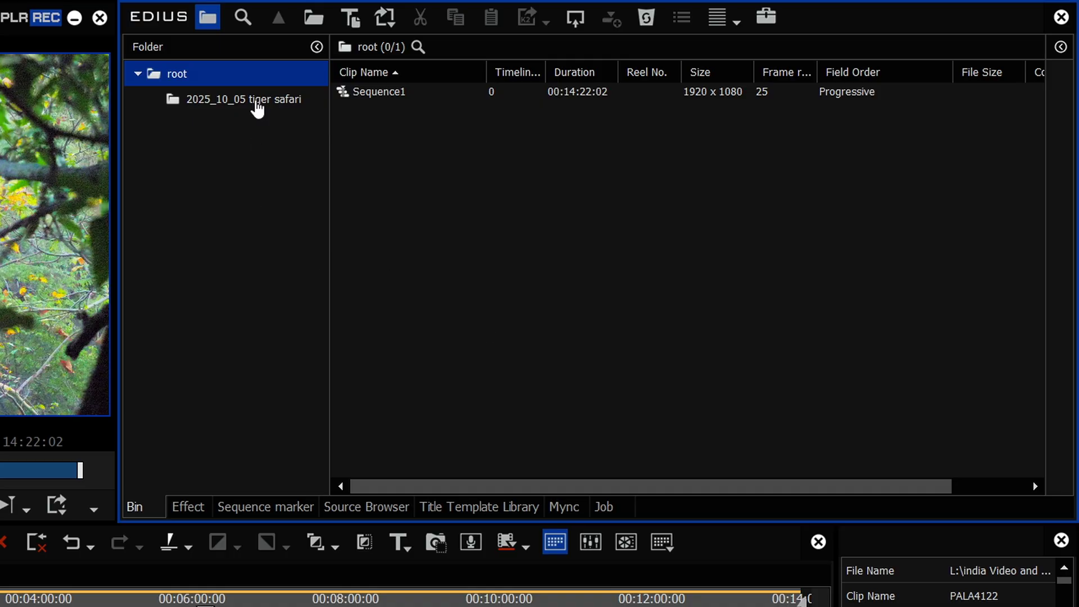
{"action": "left_click", "coordinate": [245, 15]}
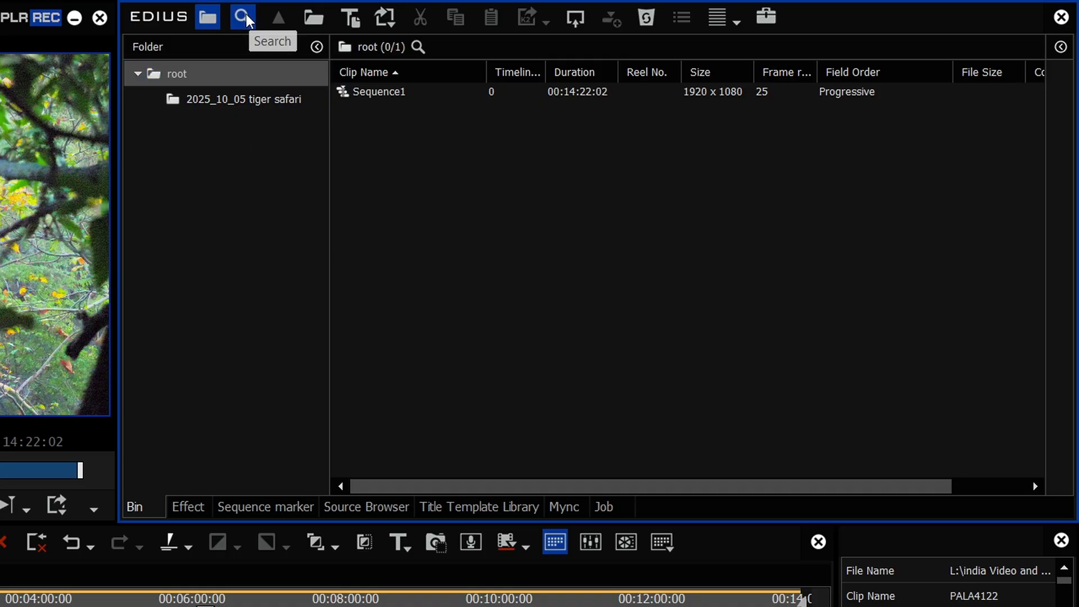
{"action": "left_click", "coordinate": [604, 104]}
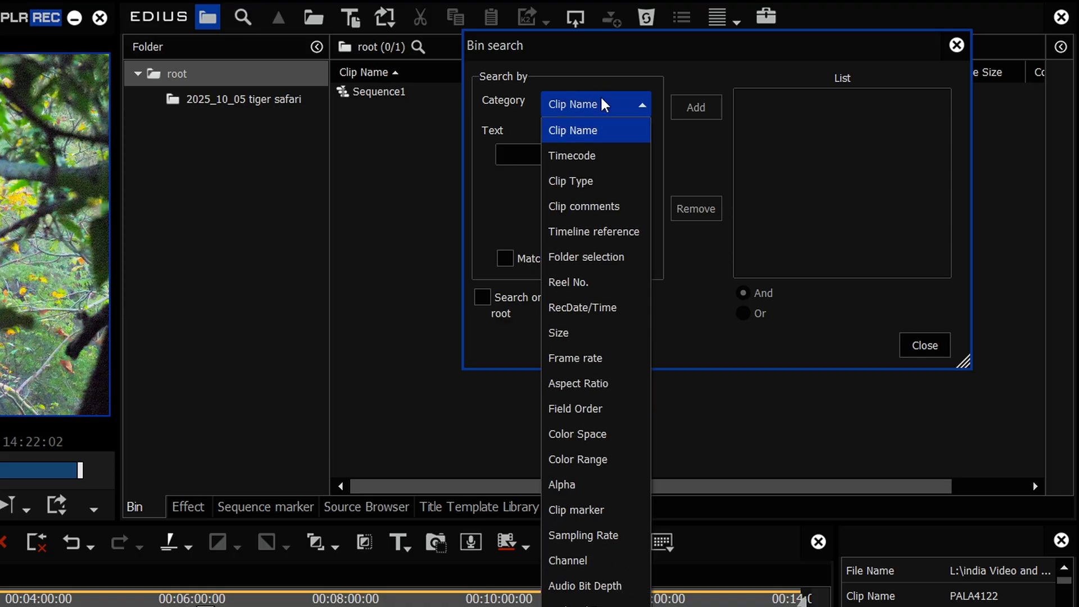
{"action": "left_click", "coordinate": [581, 178]}
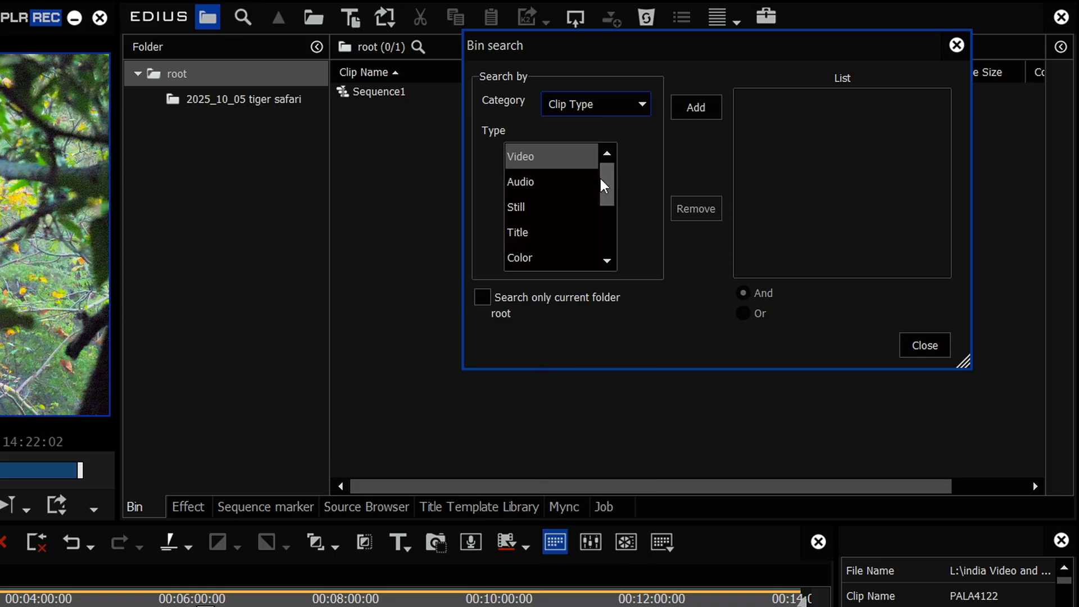
{"action": "left_click_drag", "start_coordinate": [599, 176], "coordinate": [599, 214]}
{"action": "left_click", "coordinate": [546, 212]}
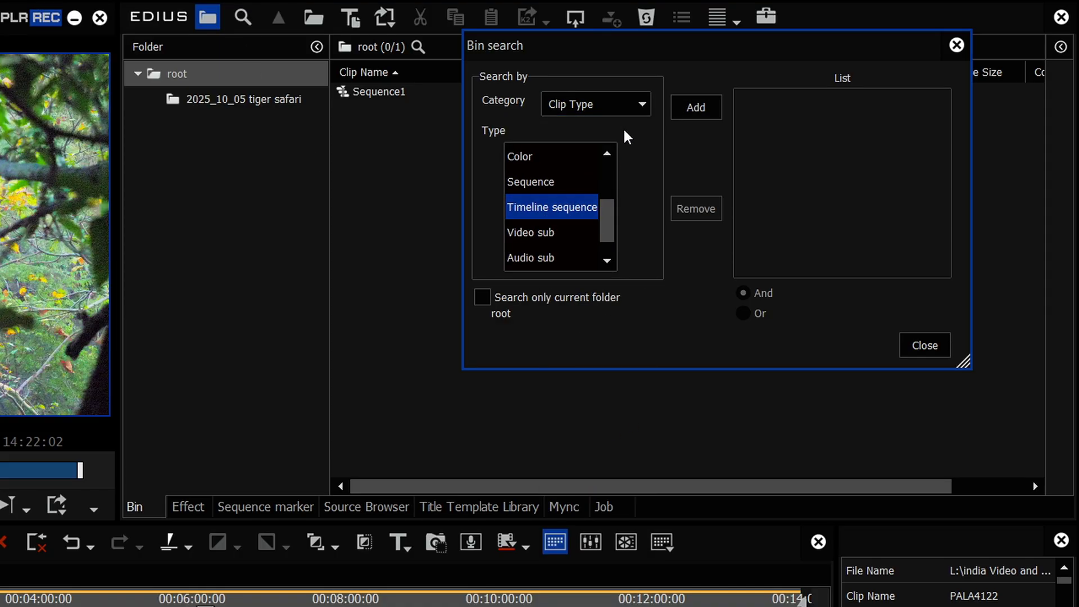
{"action": "left_click", "coordinate": [694, 115]}
{"action": "left_click", "coordinate": [927, 345]}
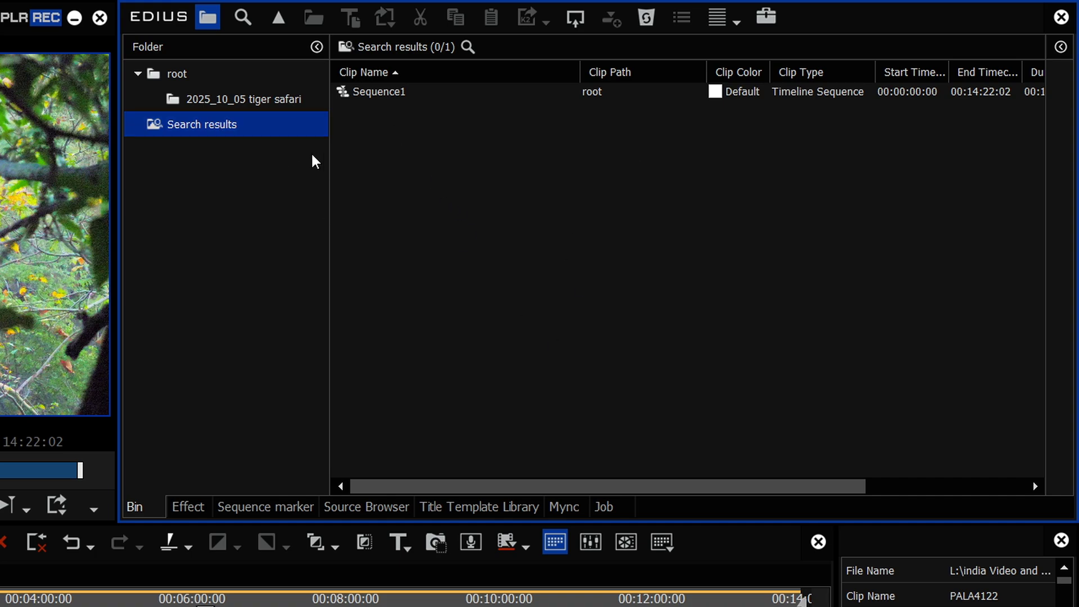
Back in the tiger safari folder, load PALA4102 and then the PALA4120 langur clip into the player.
{"action": "left_click", "coordinate": [279, 18]}
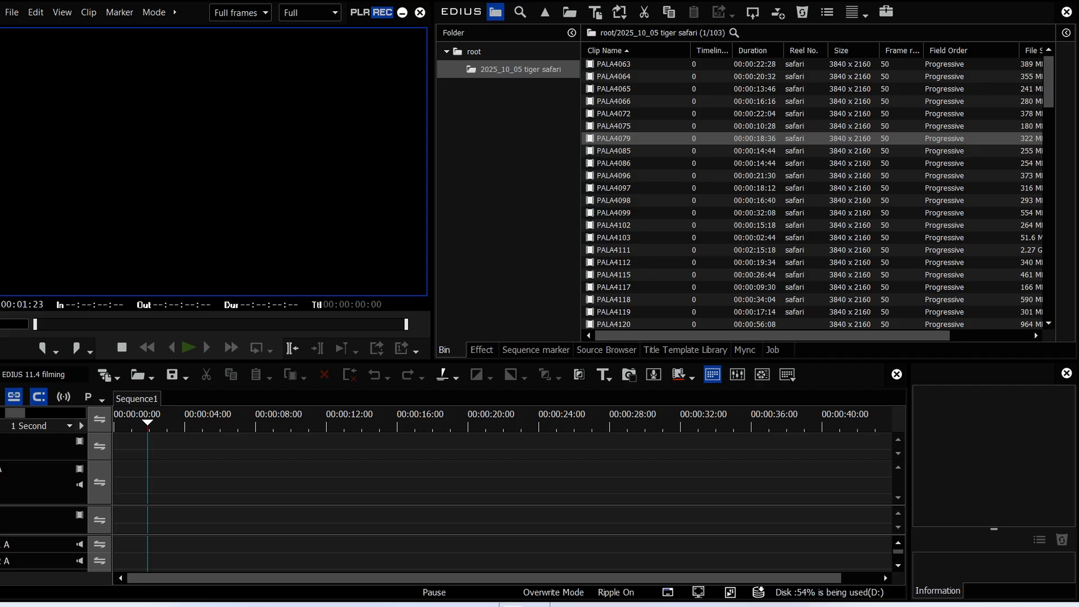
{"action": "right_click", "coordinate": [643, 142]}
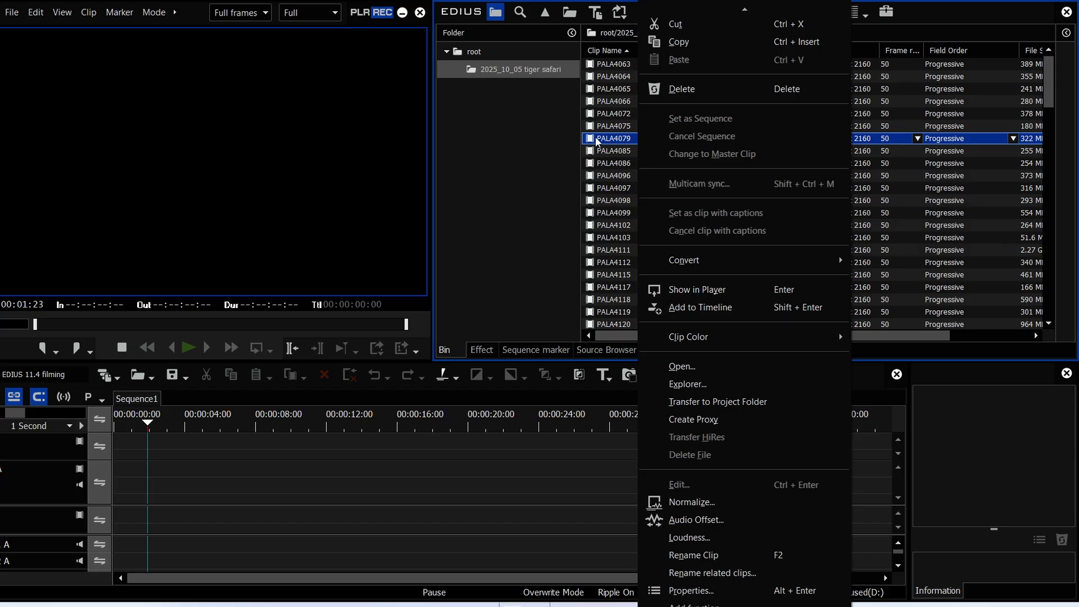
{"action": "double_click", "coordinate": [618, 225]}
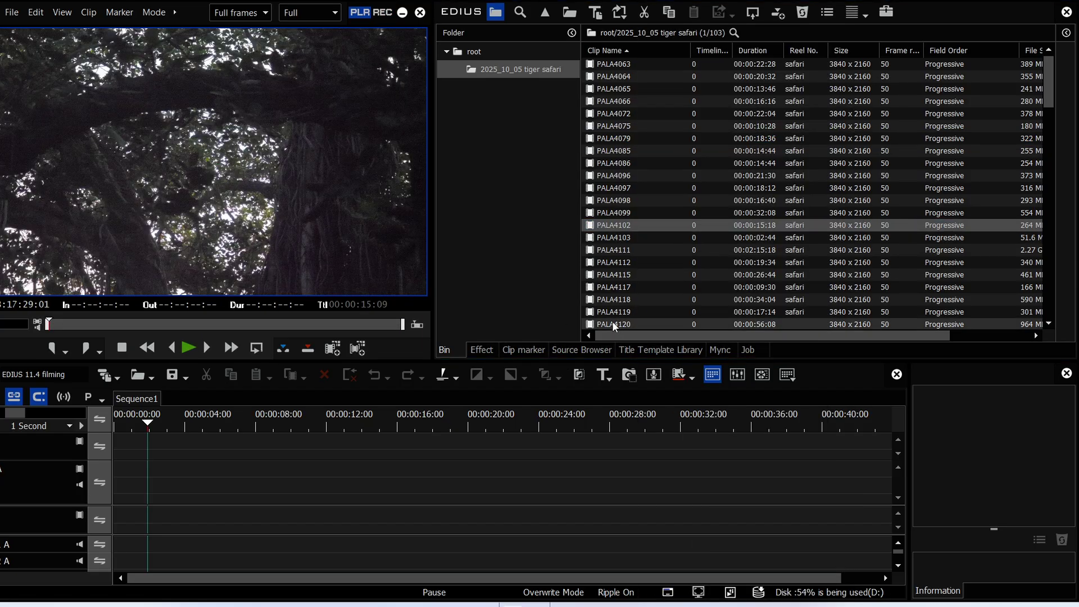
{"action": "scroll", "coordinate": [604, 327], "scroll_direction": "down", "scroll_amount": 2}
{"action": "scroll", "coordinate": [604, 327], "scroll_direction": "down", "scroll_amount": 3}
{"action": "double_click", "coordinate": [613, 138]}
{"action": "left_click_drag", "start_coordinate": [308, 325], "coordinate": [108, 326]}
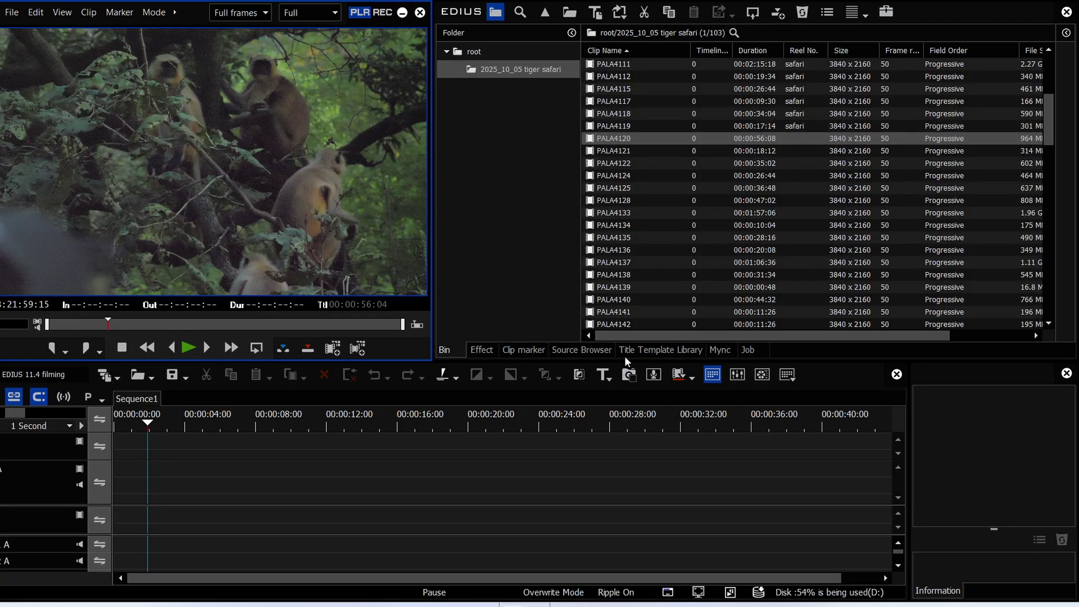
Add three clip markers to PALA4120, the third at 23:22:33:15.
{"action": "left_click", "coordinate": [578, 350]}
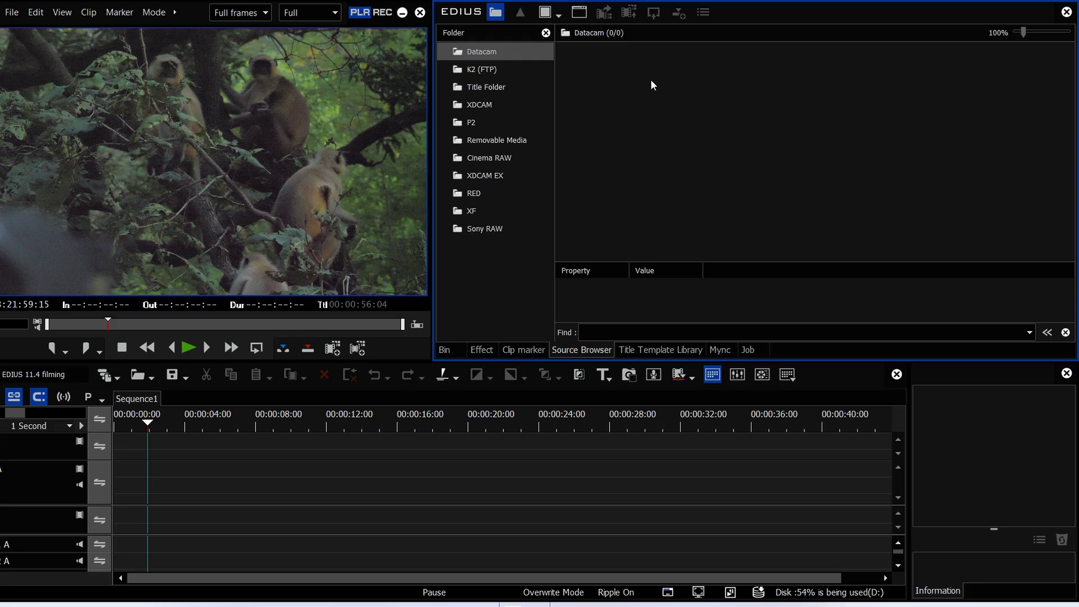
{"action": "left_click", "coordinate": [523, 349]}
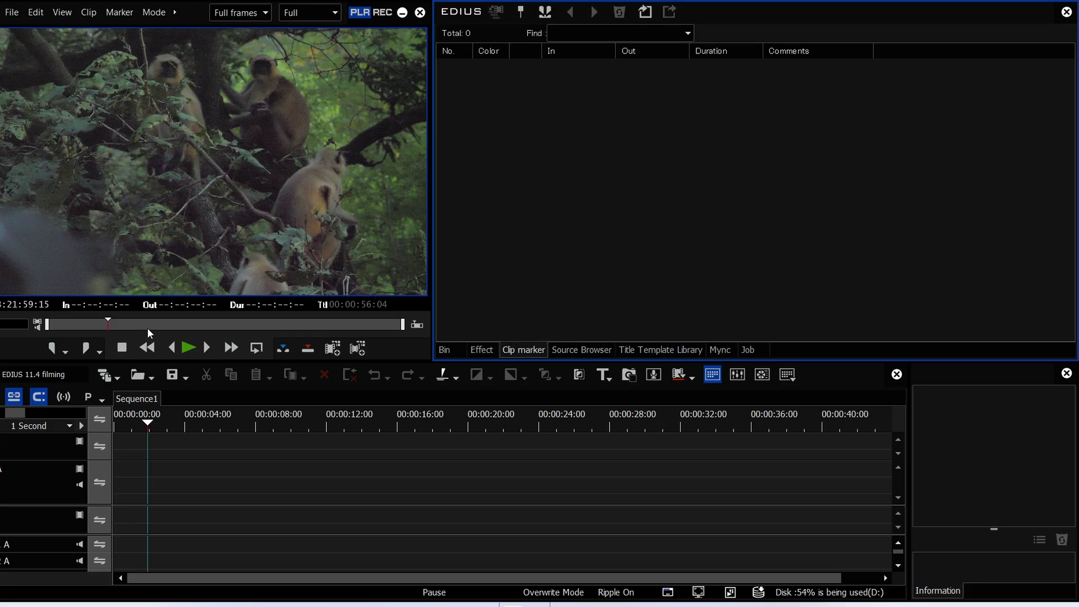
{"action": "key", "text": "v"}
{"action": "left_click", "coordinate": [241, 324]}
{"action": "key", "text": "v"}
{"action": "left_click_drag", "start_coordinate": [278, 324], "coordinate": [321, 324]}
{"action": "key", "text": "v"}
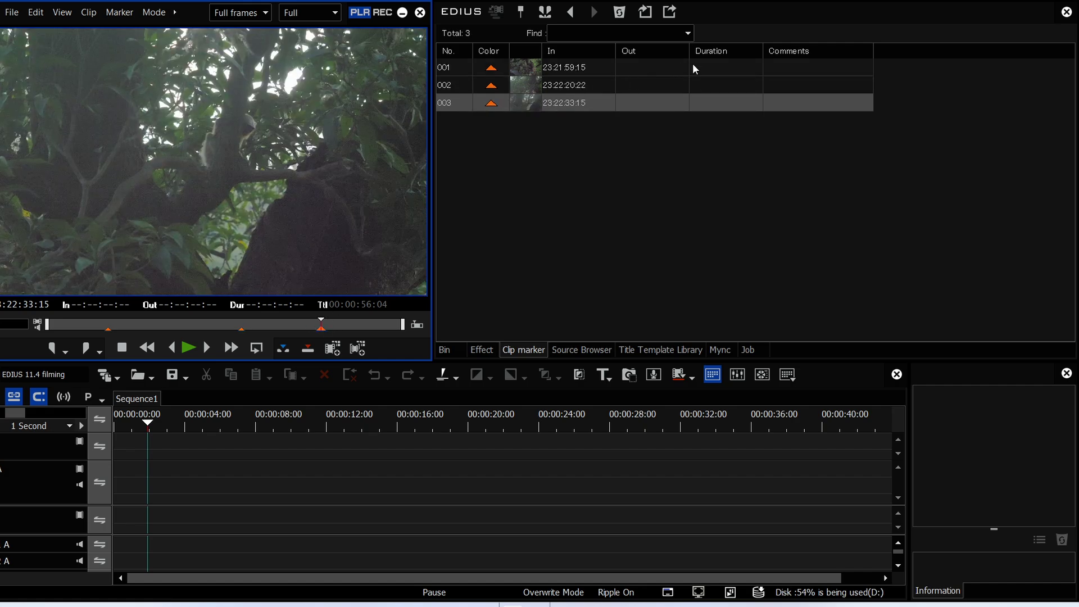
Comment markers 002 and 003 with 'monkey' and search the marker list.
{"action": "left_click", "coordinate": [809, 67]}
{"action": "double_click", "coordinate": [785, 86]}
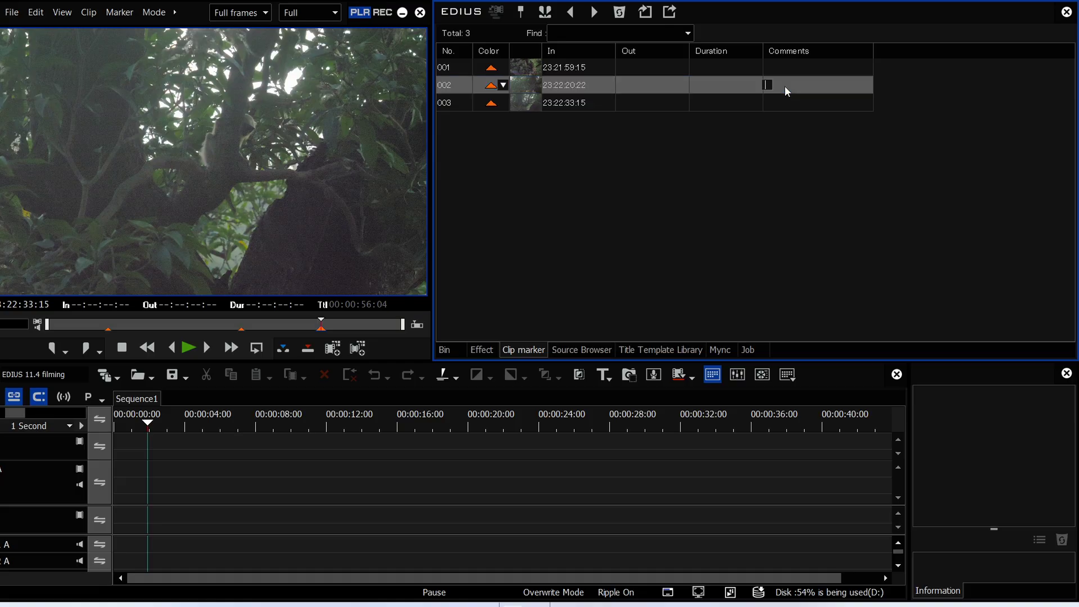
{"action": "type", "text": "monkey"}
{"action": "key", "text": "Return"}
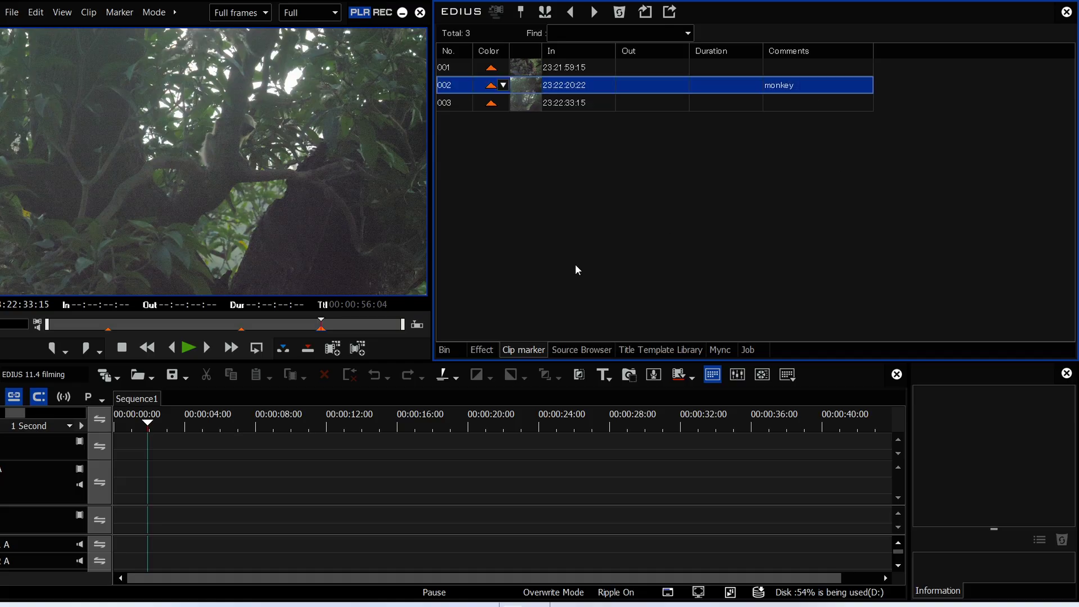
{"action": "left_click", "coordinate": [584, 30]}
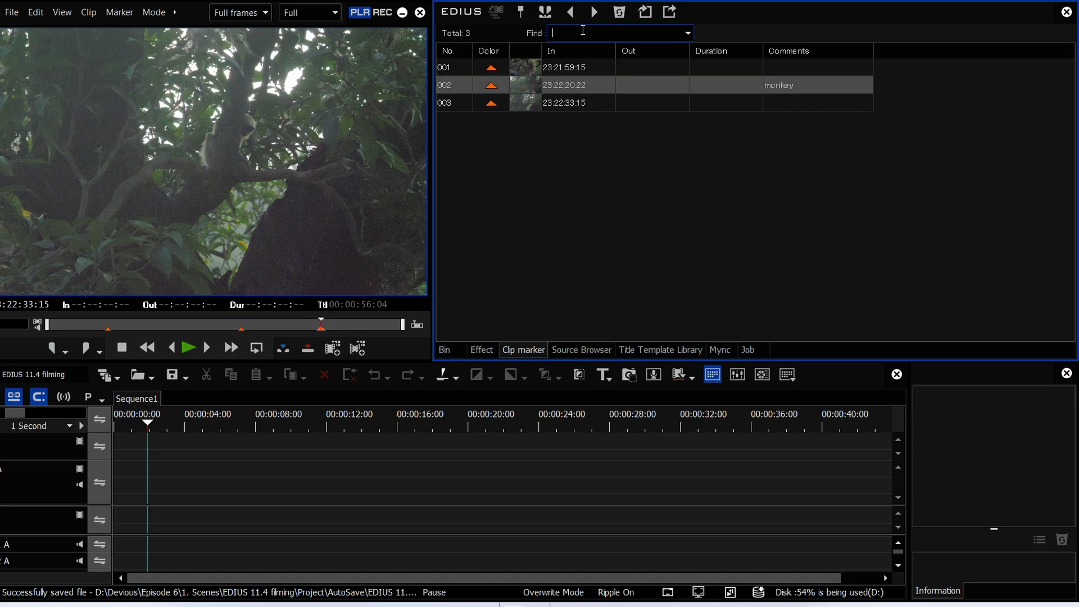
{"action": "type", "text": "nobk"}
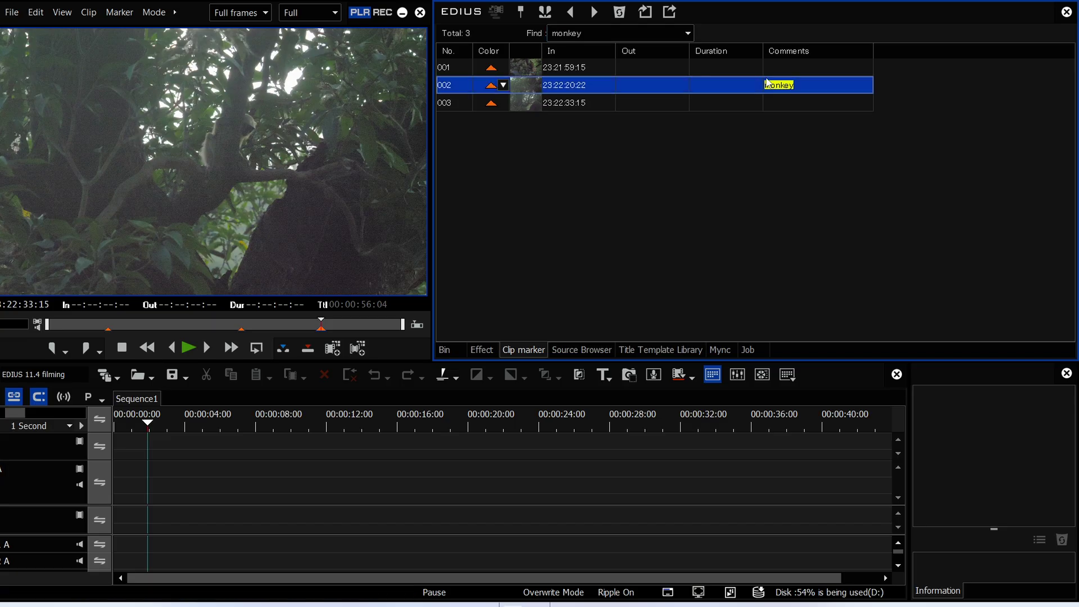
{"action": "double_click", "coordinate": [783, 102]}
{"action": "type", "text": "monkey"}
{"action": "key", "text": "Return"}
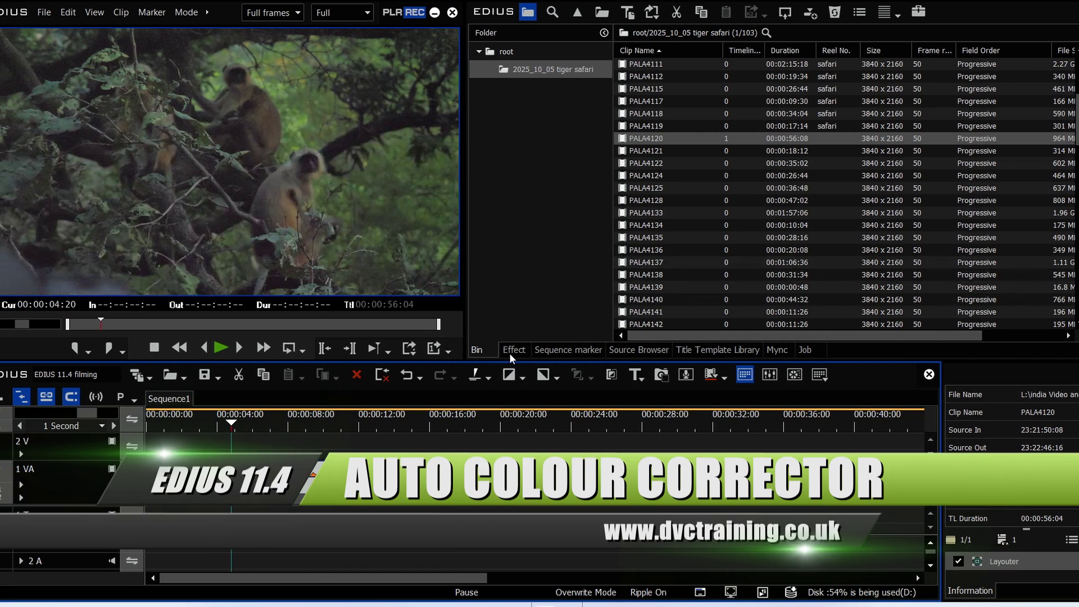
Apply Auto Color Correction from VideoFilters > Color Correction to the PALA4120 clip.
{"action": "left_click", "coordinate": [511, 351]}
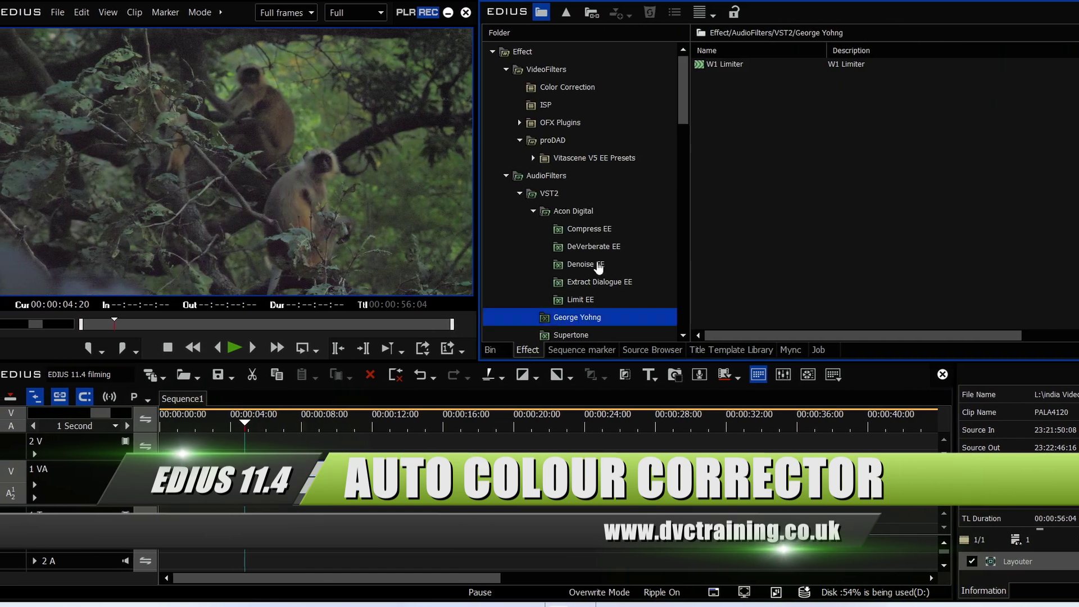
{"action": "left_click", "coordinate": [568, 87]}
{"action": "left_click", "coordinate": [724, 77]}
{"action": "left_click_drag", "start_coordinate": [732, 80], "coordinate": [251, 477]}
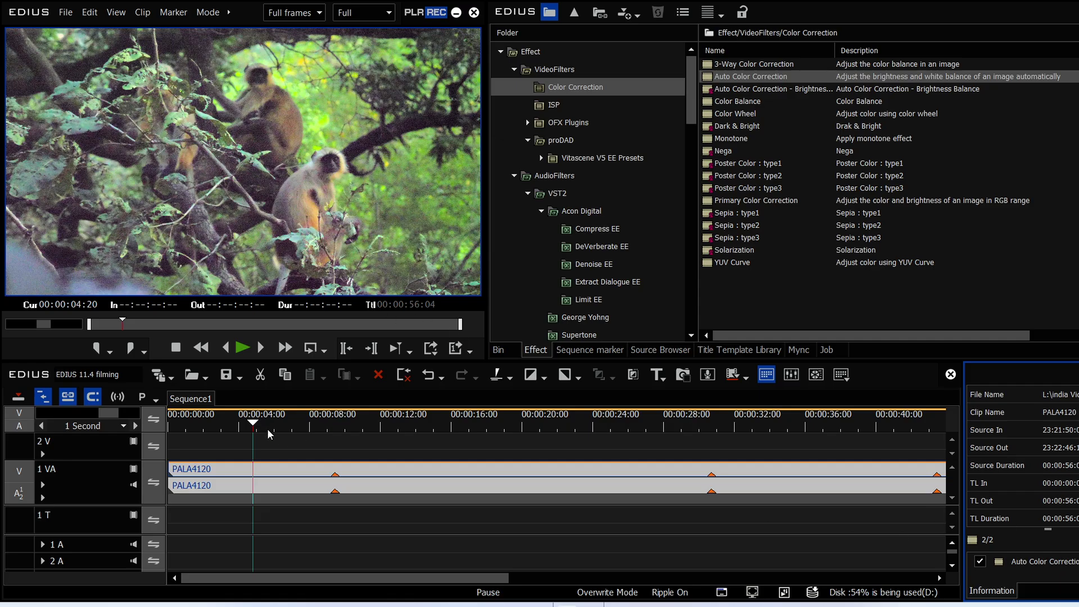
Open the Auto Color Correction settings, toggle automatic saturation, and preview around 00:00:16.
{"action": "left_click", "coordinate": [1061, 562]}
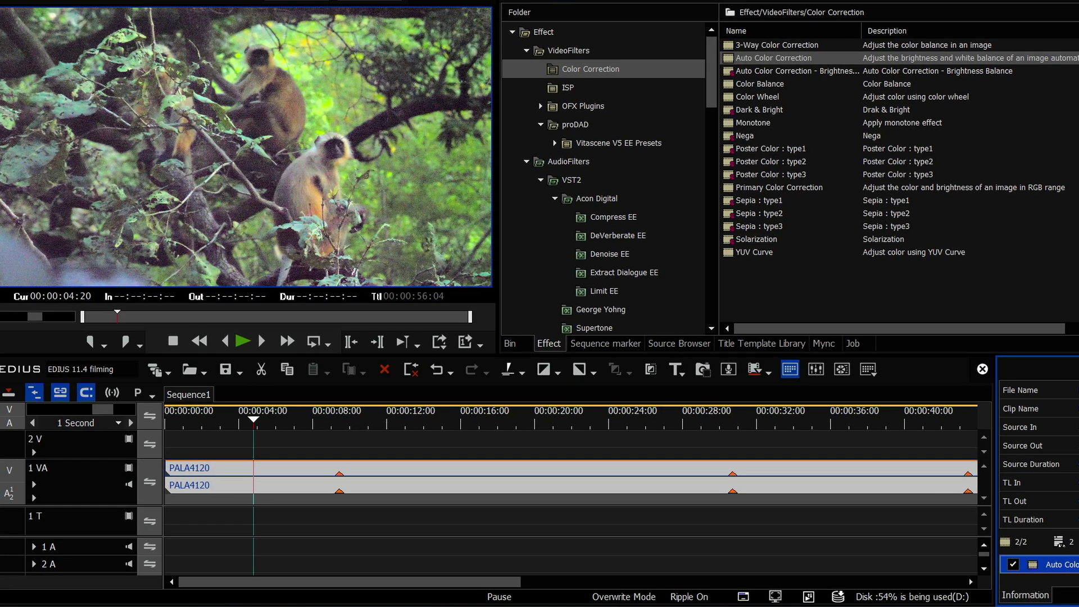
{"action": "double_click", "coordinate": [1062, 562]}
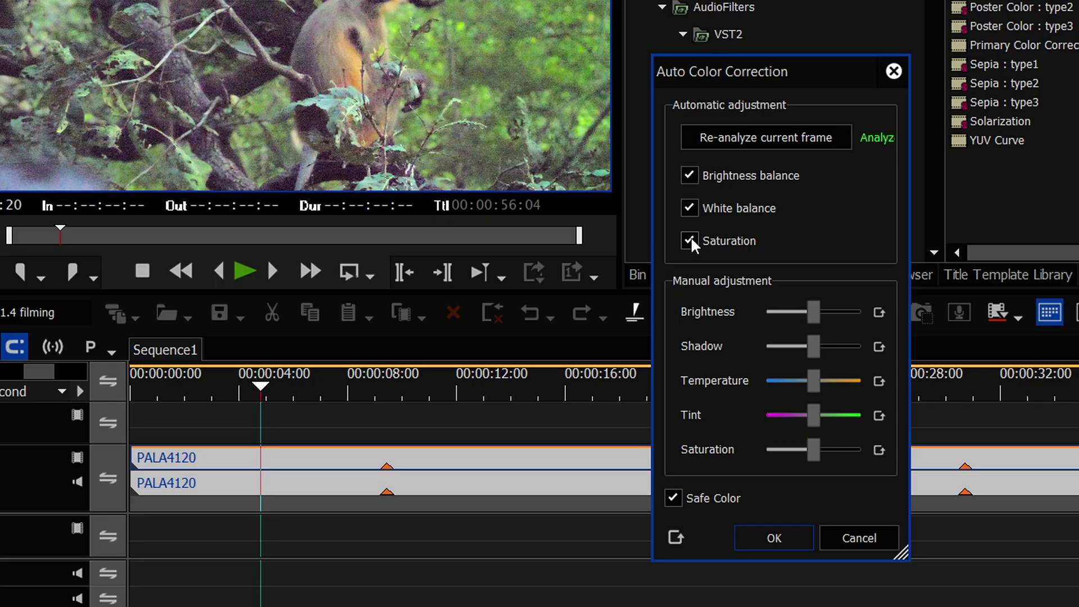
{"action": "left_click", "coordinate": [690, 239]}
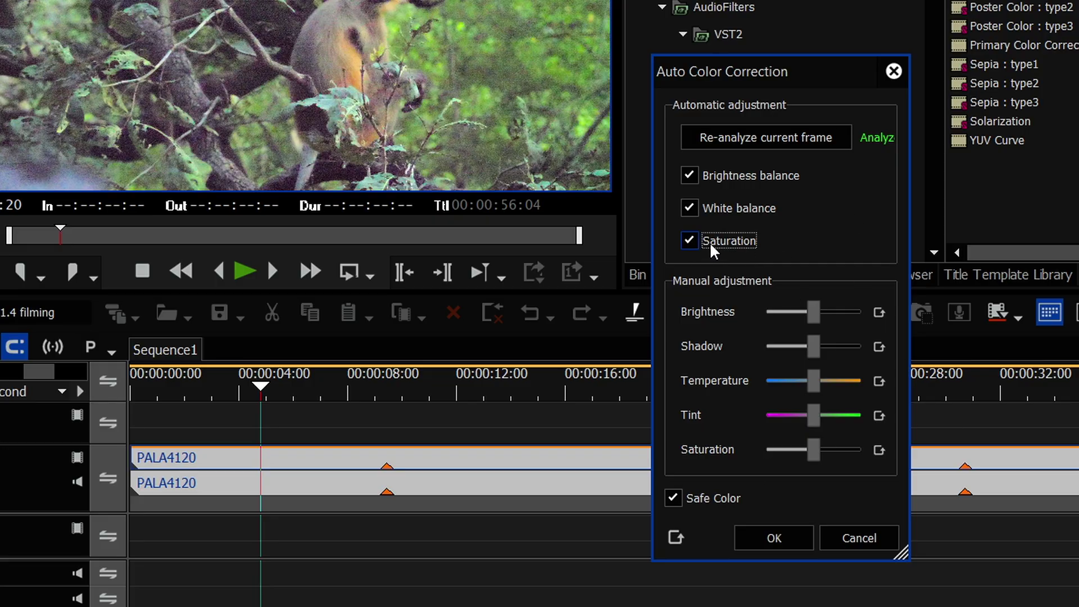
{"action": "left_click_drag", "start_coordinate": [535, 361], "coordinate": [277, 420]}
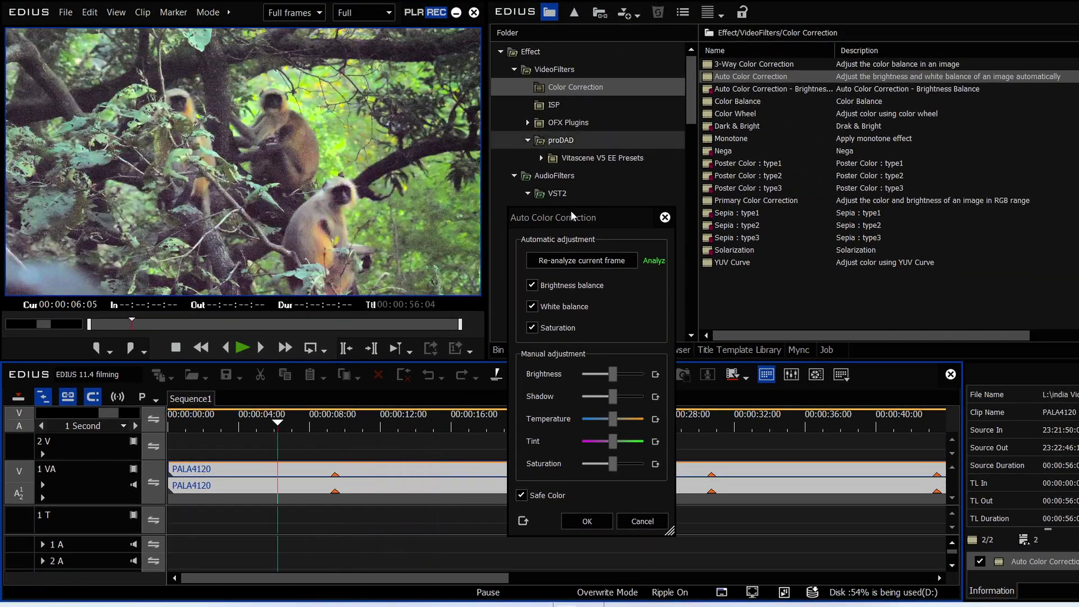
{"action": "left_click_drag", "start_coordinate": [563, 217], "coordinate": [460, 181]}
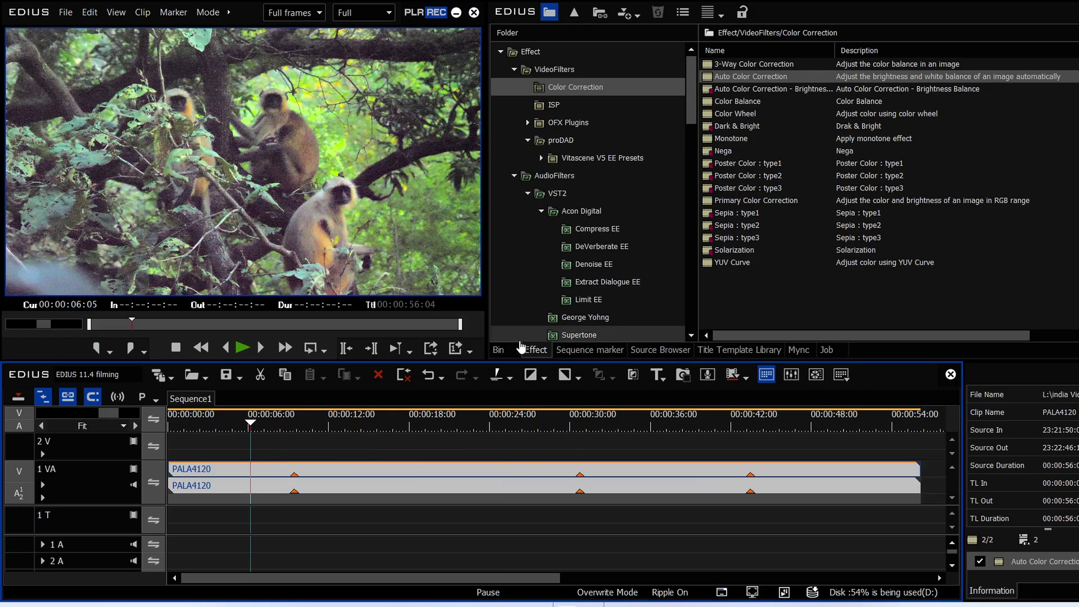
Place every tiger safari clip on the timeline and apply Auto Color Correction to all of them.
{"action": "left_click", "coordinate": [519, 349]}
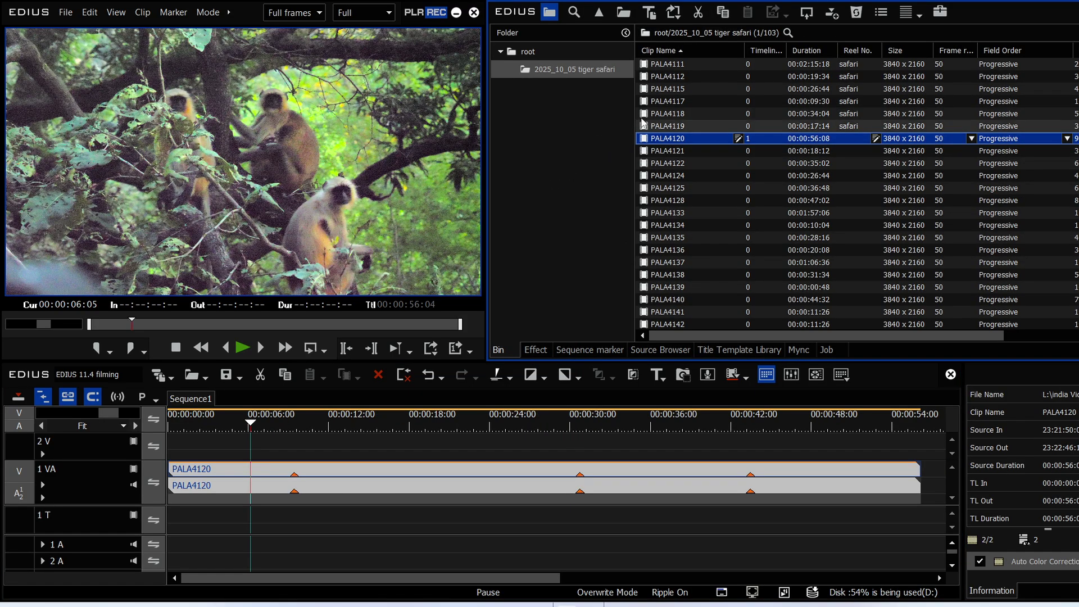
{"action": "key", "text": "ctrl+a"}
{"action": "left_click_drag", "start_coordinate": [669, 324], "coordinate": [933, 478]}
{"action": "left_click", "coordinate": [536, 350]}
{"action": "left_click_drag", "start_coordinate": [736, 77], "coordinate": [663, 466]}
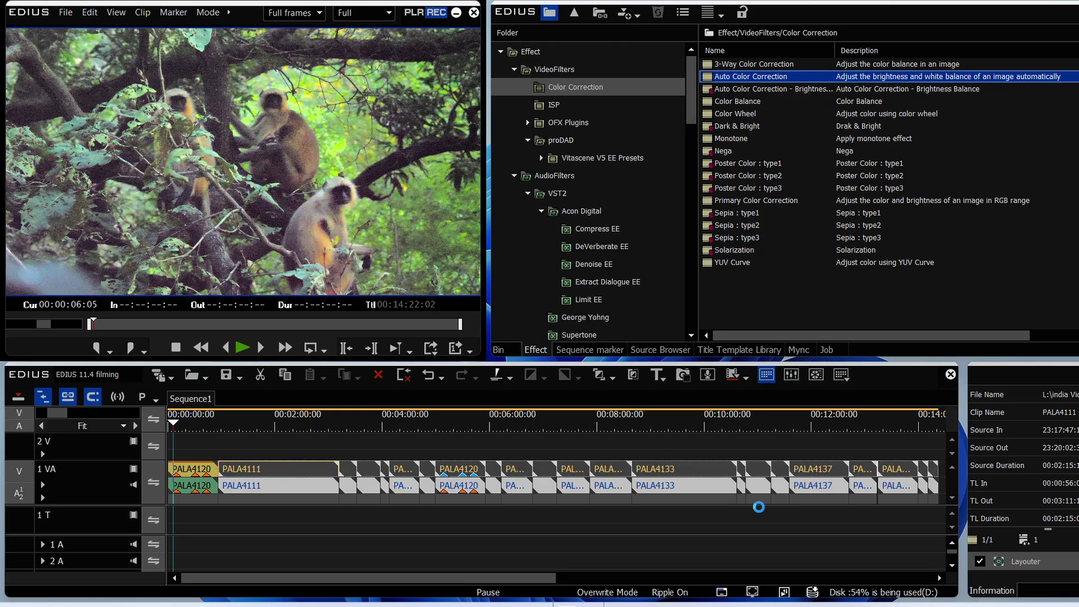
{"action": "left_click", "coordinate": [261, 425]}
{"action": "left_click_drag", "start_coordinate": [262, 424], "coordinate": [319, 453]}
Lower the Shadow slider in PALA4133's Auto Color Correction settings and confirm with OK.
{"action": "double_click", "coordinate": [1030, 561]}
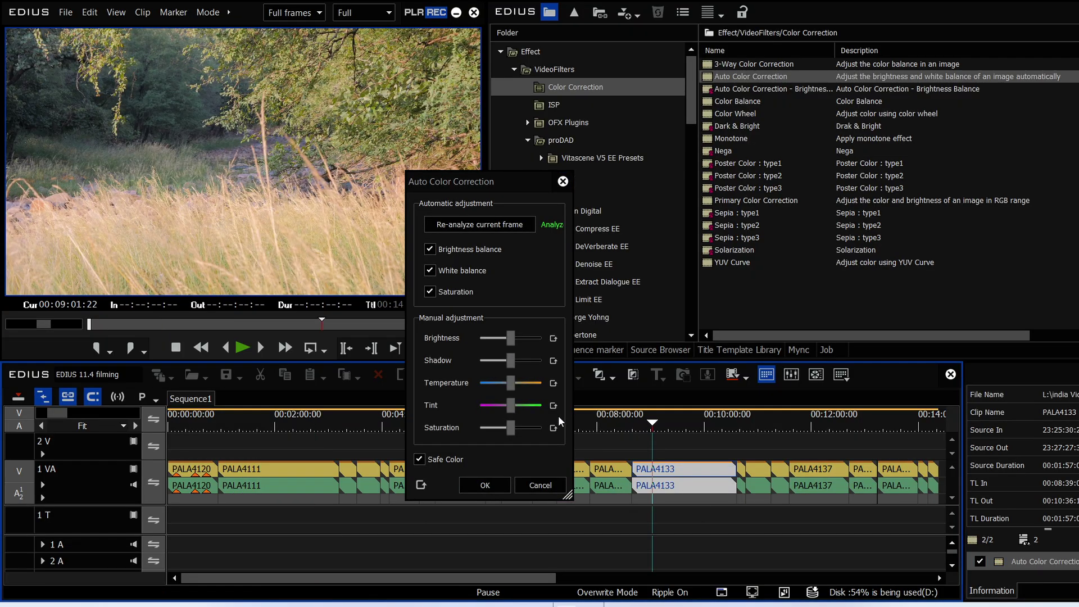
{"action": "left_click_drag", "start_coordinate": [511, 362], "coordinate": [479, 362]}
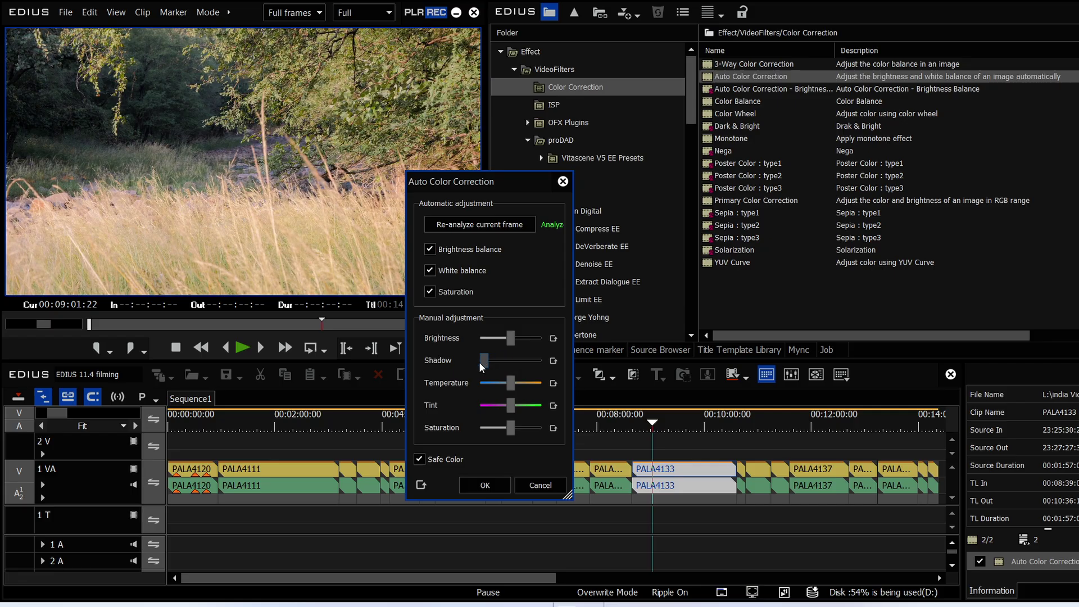
{"action": "left_click", "coordinate": [485, 485]}
Save the tweaked filter as the preset 'Auto Color Correction1'.
{"action": "right_click", "coordinate": [1056, 562]}
{"action": "left_click", "coordinate": [1043, 533]}
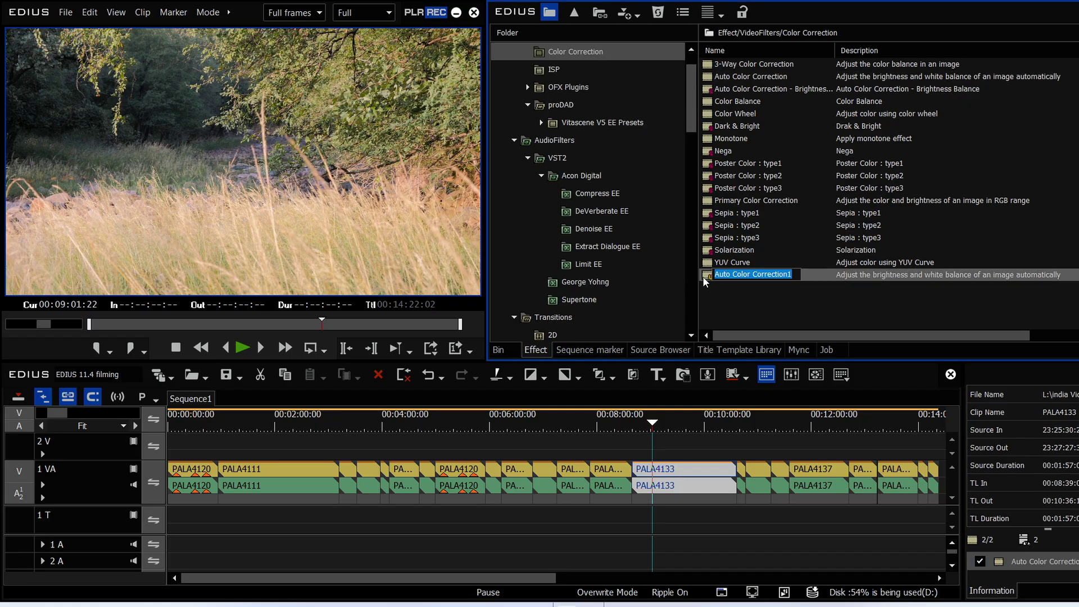
{"action": "left_click", "coordinate": [704, 421]}
Toggle the correction off and on to compare, check the deer shot near 00:08:09, and return to the sequence start.
{"action": "left_click", "coordinate": [980, 561]}
{"action": "left_click", "coordinate": [980, 562]}
{"action": "left_click", "coordinate": [980, 561]}
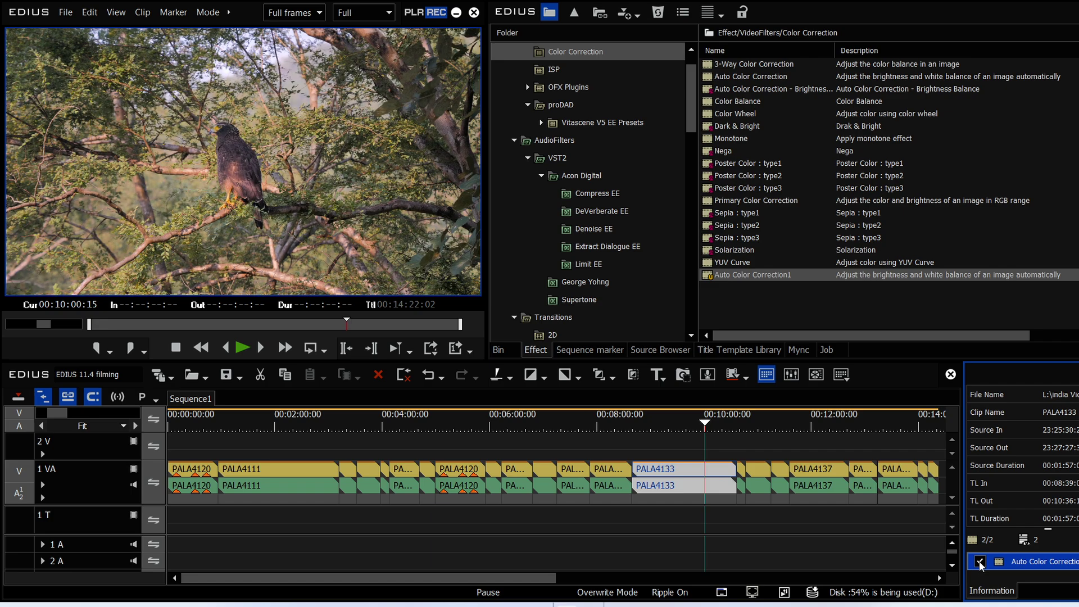
{"action": "left_click", "coordinate": [979, 561]}
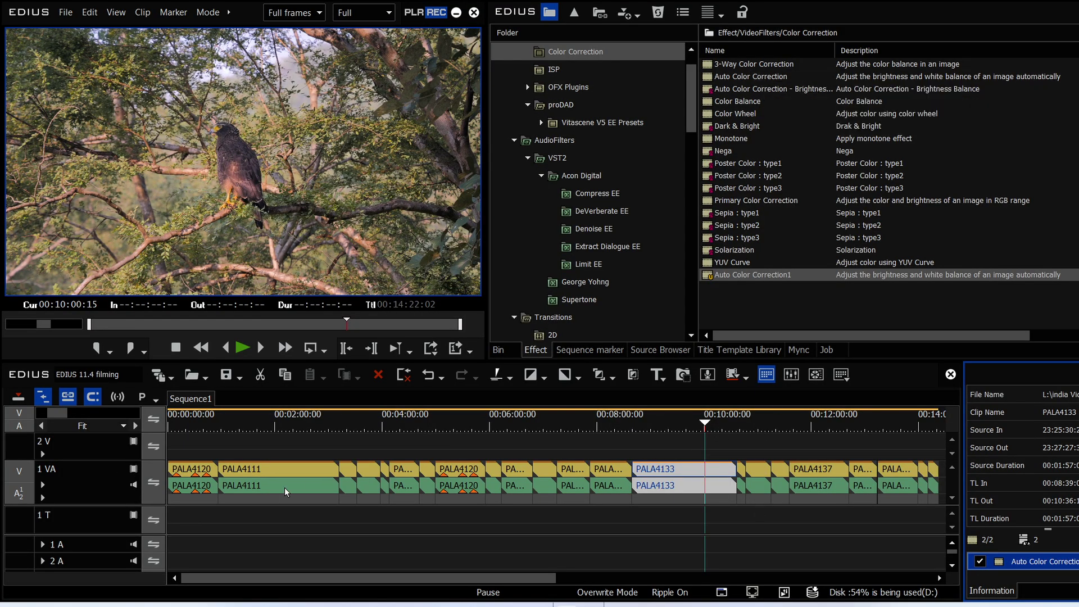
{"action": "left_click", "coordinate": [605, 423]}
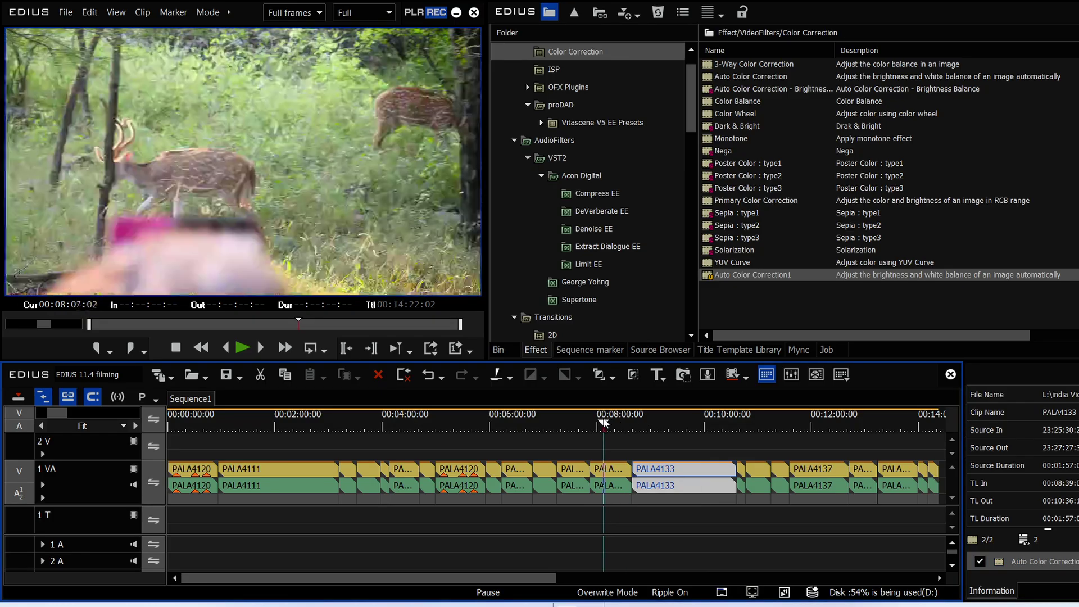
{"action": "left_click_drag", "start_coordinate": [605, 423], "coordinate": [615, 420]}
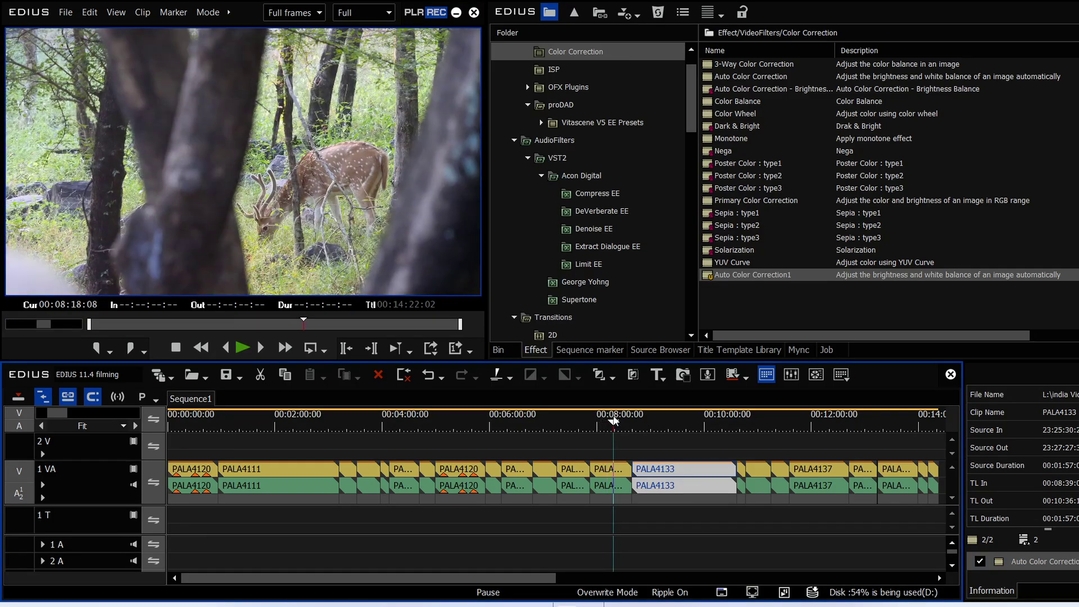
{"action": "left_click_drag", "start_coordinate": [181, 428], "coordinate": [155, 428]}
Set the In point at 00:00:00:00 and add an Adjustment Clip on track 2V.
{"action": "key", "text": "i"}
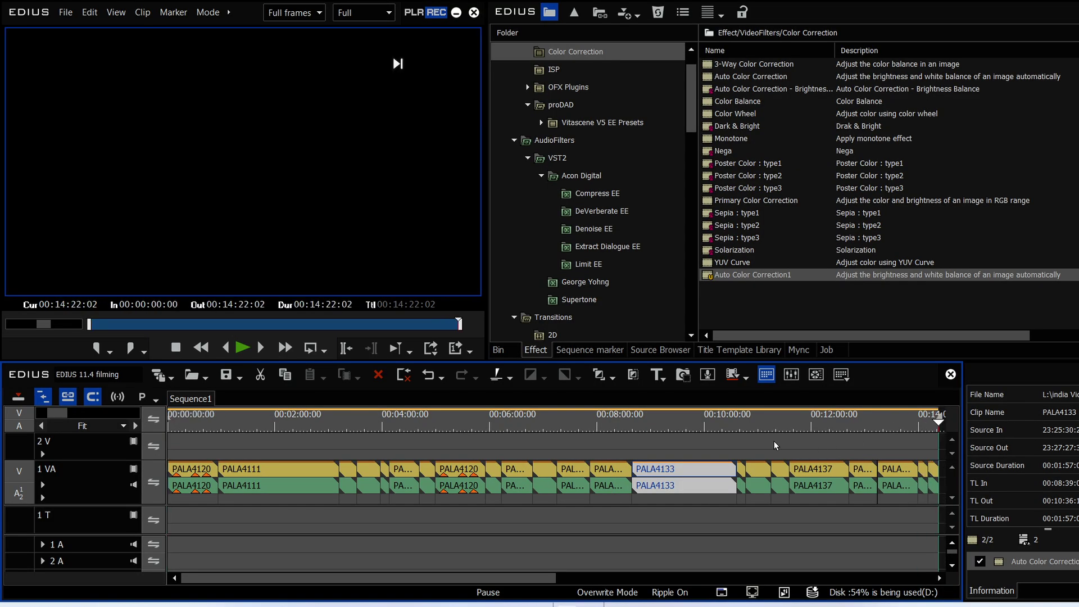
{"action": "right_click", "coordinate": [939, 441]}
{"action": "mouse_move", "coordinate": [890, 236]}
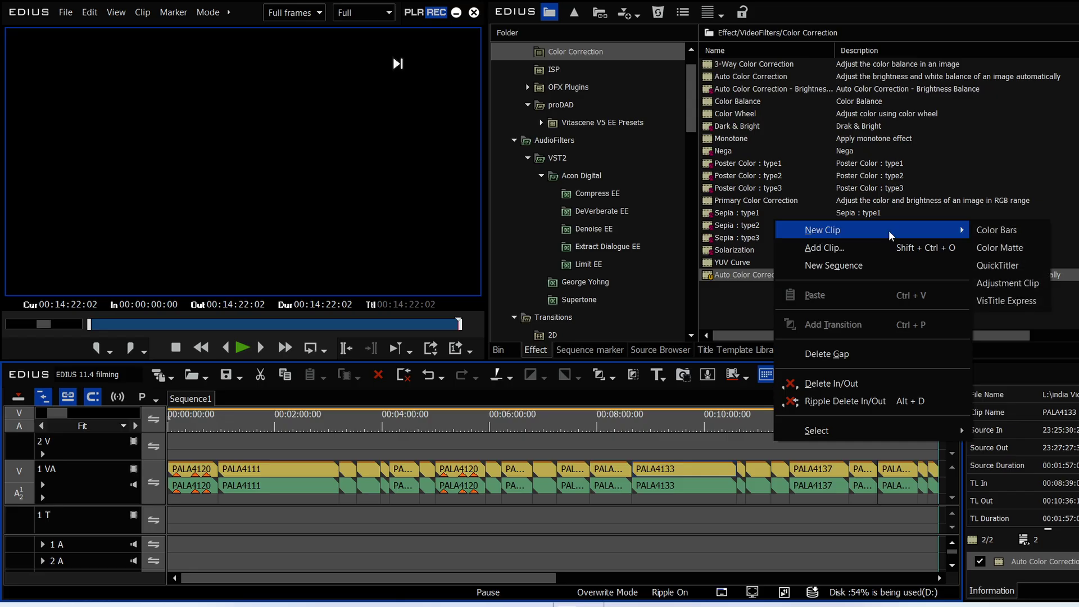
{"action": "left_click", "coordinate": [994, 283]}
Apply Primary Color Correction to the adjustment clip, pull the Darks down to 14.4, and preview playback.
{"action": "left_click", "coordinate": [462, 421]}
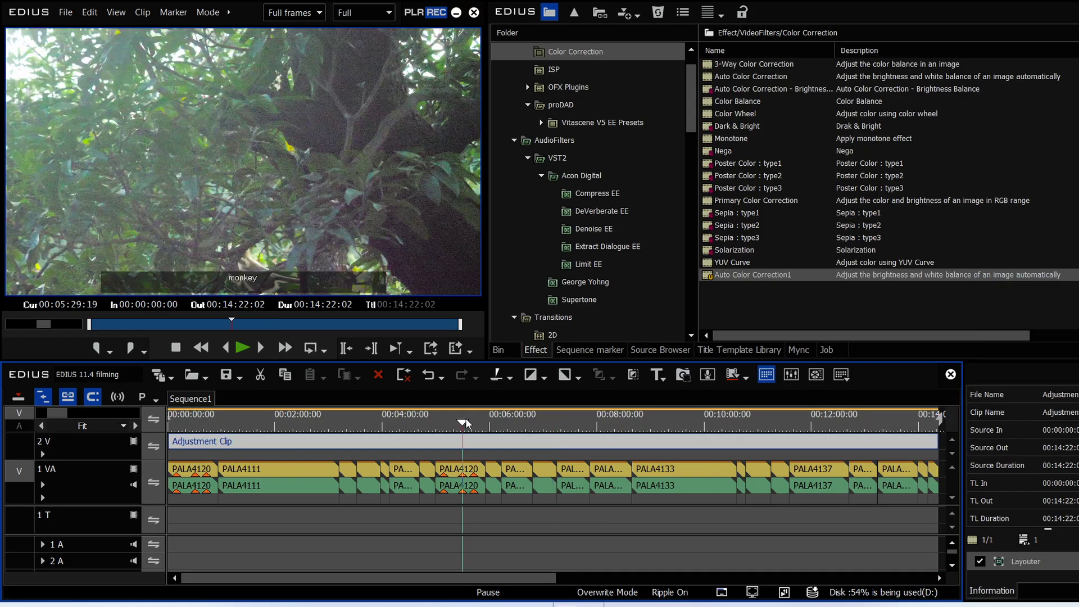
{"action": "left_click_drag", "start_coordinate": [728, 201], "coordinate": [574, 446]}
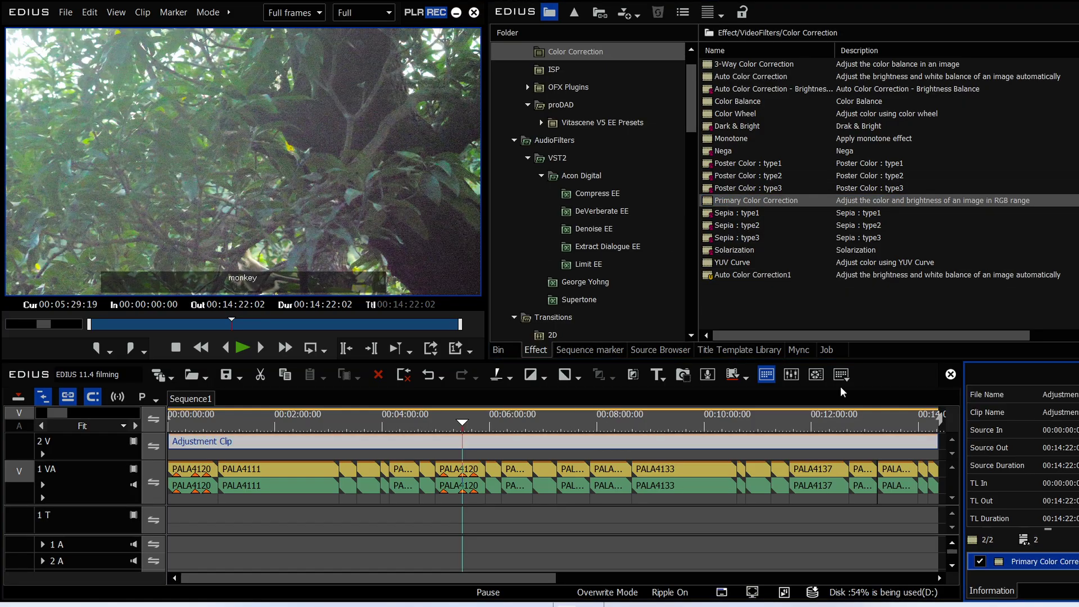
{"action": "double_click", "coordinate": [1039, 561]}
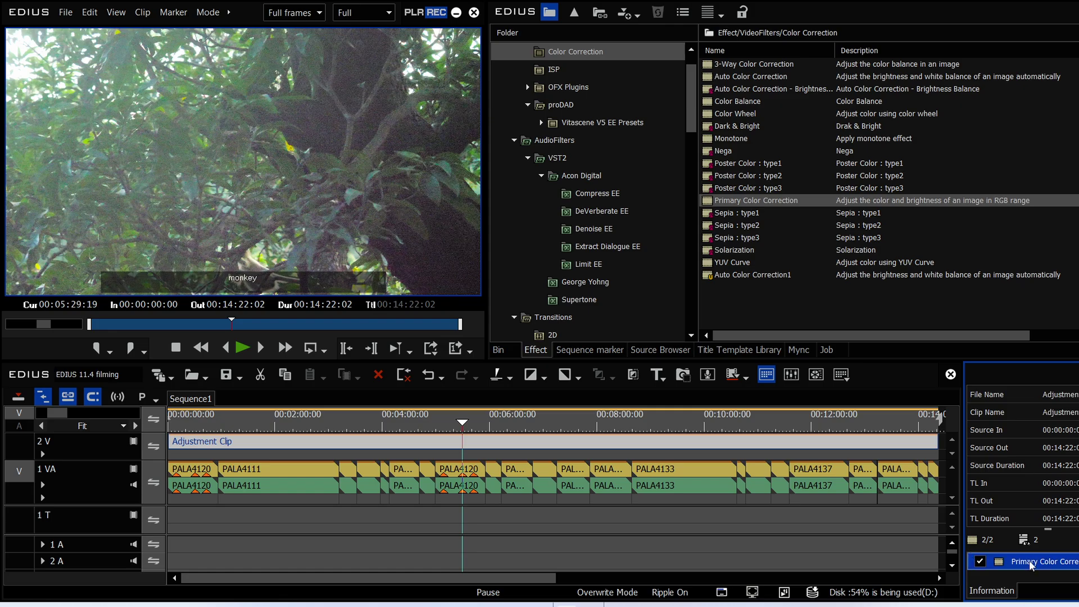
{"action": "scroll", "coordinate": [676, 504], "scroll_direction": "down", "scroll_amount": 5}
{"action": "scroll", "coordinate": [676, 504], "scroll_direction": "down", "scroll_amount": 1}
{"action": "left_click_drag", "start_coordinate": [493, 319], "coordinate": [493, 336]}
{"action": "left_click_drag", "start_coordinate": [418, 425], "coordinate": [275, 424]}
{"action": "key", "text": "space"}
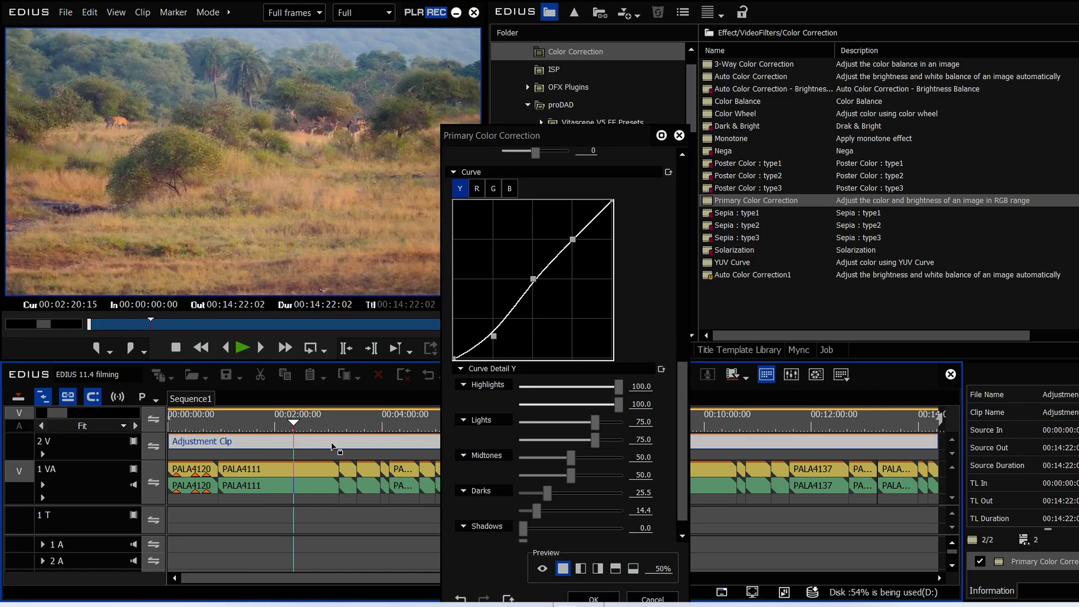
Confirm the Primary Color Correction, then enable White balance and Saturation in PALA4111's Auto Color Correction.
{"action": "left_click", "coordinate": [594, 599]}
{"action": "left_click_drag", "start_coordinate": [393, 423], "coordinate": [271, 423]}
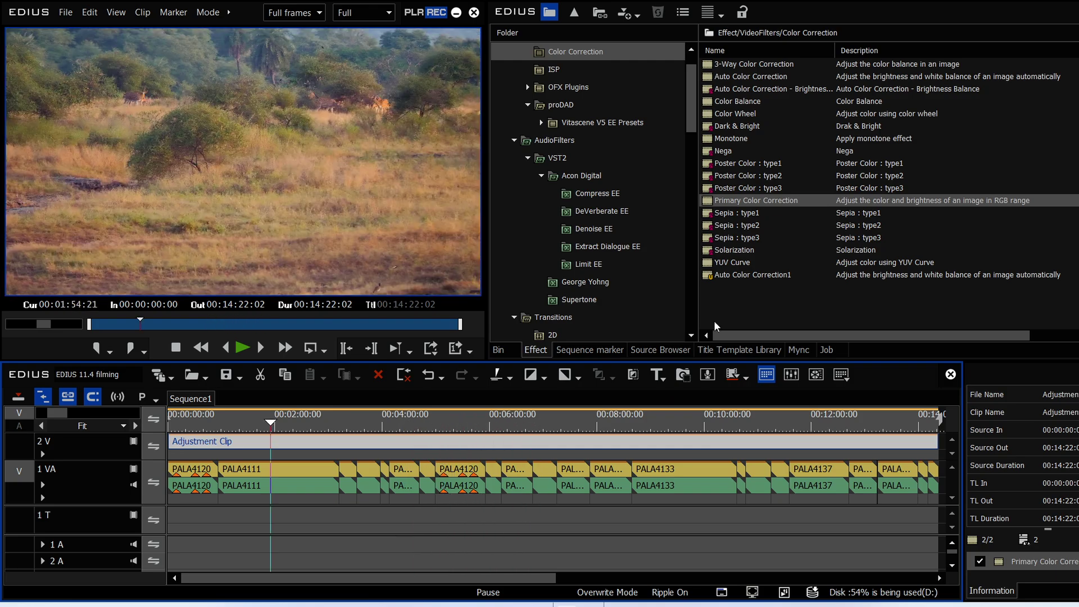
{"action": "left_click", "coordinate": [301, 472]}
{"action": "double_click", "coordinate": [1050, 580]}
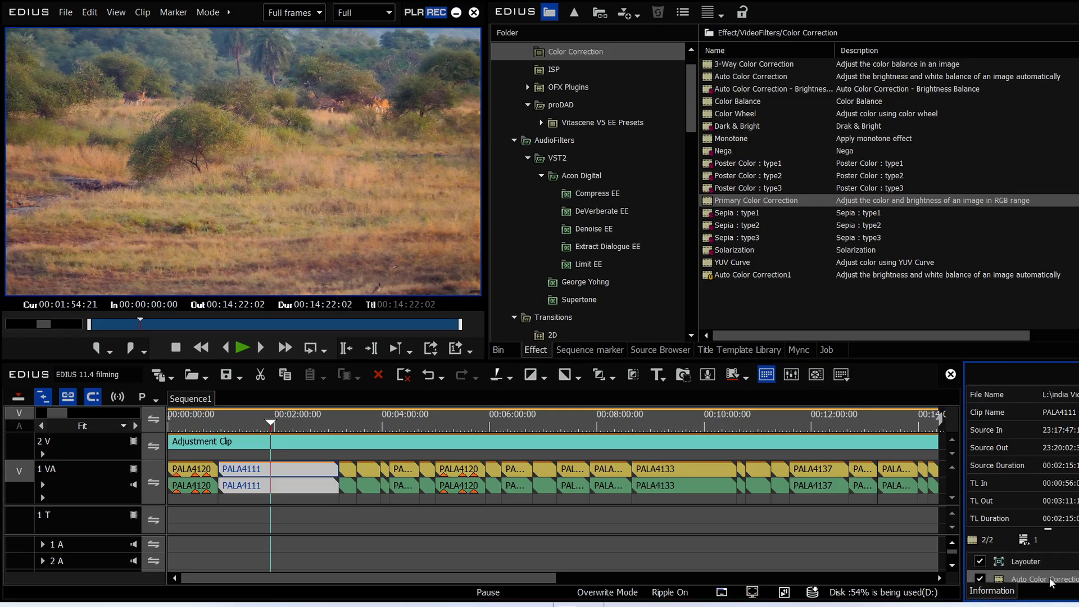
{"action": "left_click", "coordinate": [430, 292]}
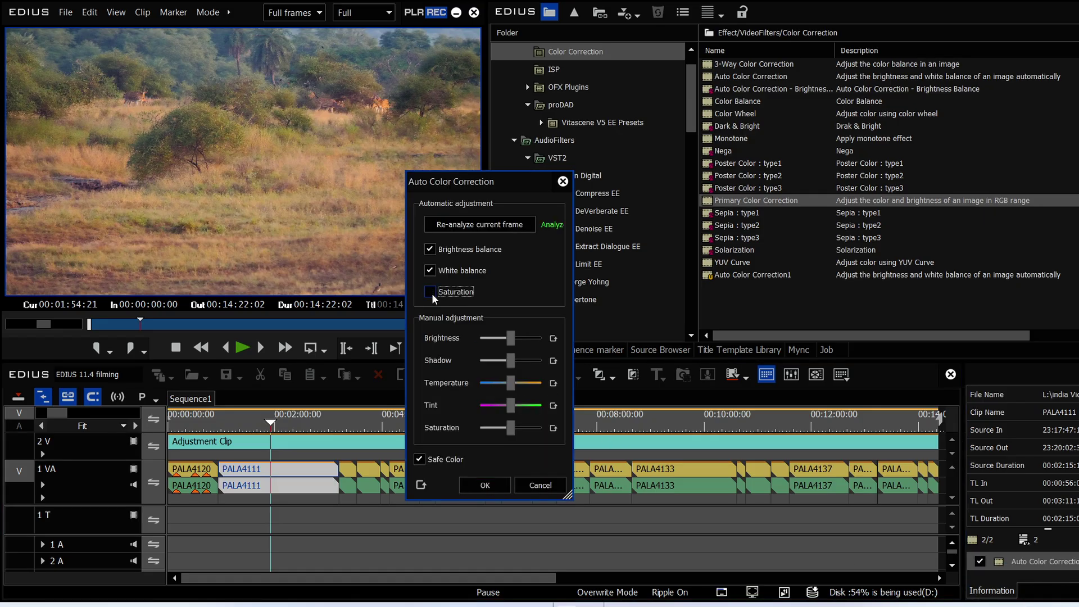
{"action": "left_click", "coordinate": [430, 270]}
{"action": "left_click", "coordinate": [431, 270]}
{"action": "left_click", "coordinate": [431, 292]}
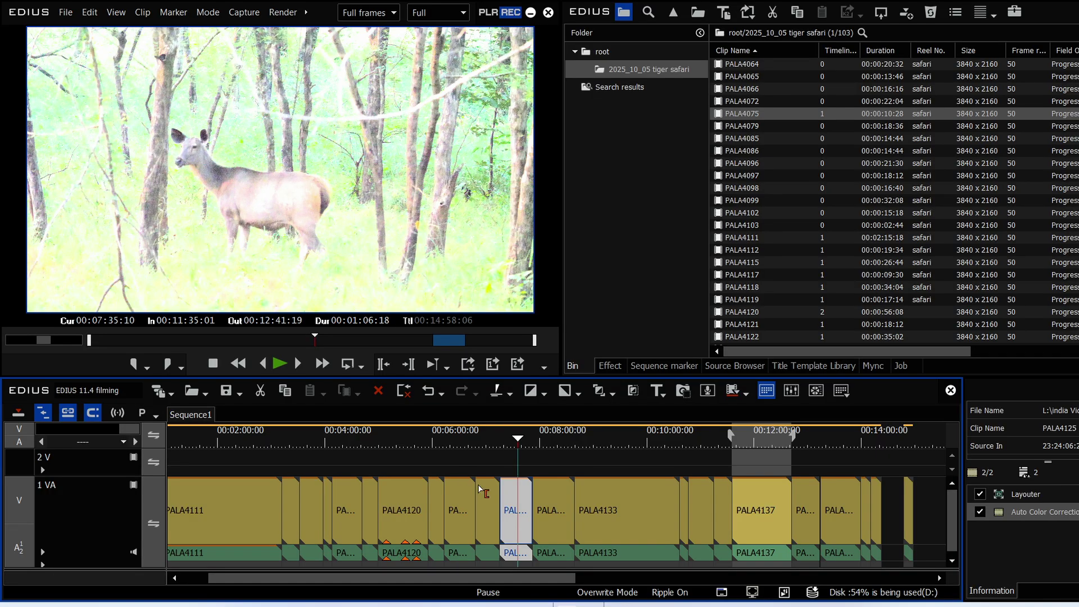
Re-analyze the deer frame in PALA4125's Auto Color Correction and accept the darker, richer result.
{"action": "left_click", "coordinate": [503, 446]}
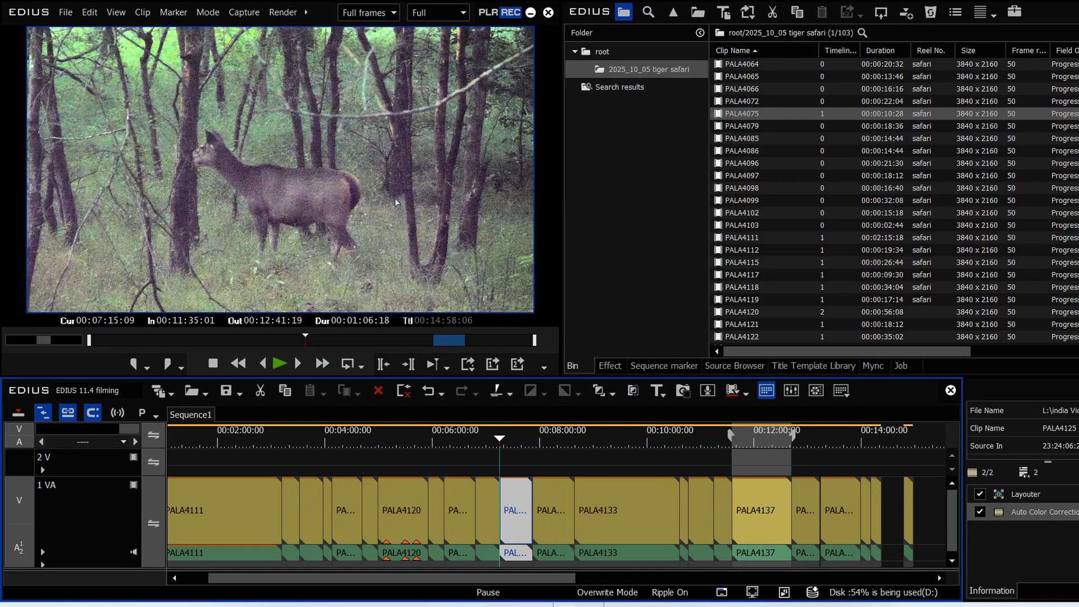
{"action": "left_click_drag", "start_coordinate": [509, 438], "coordinate": [521, 440]}
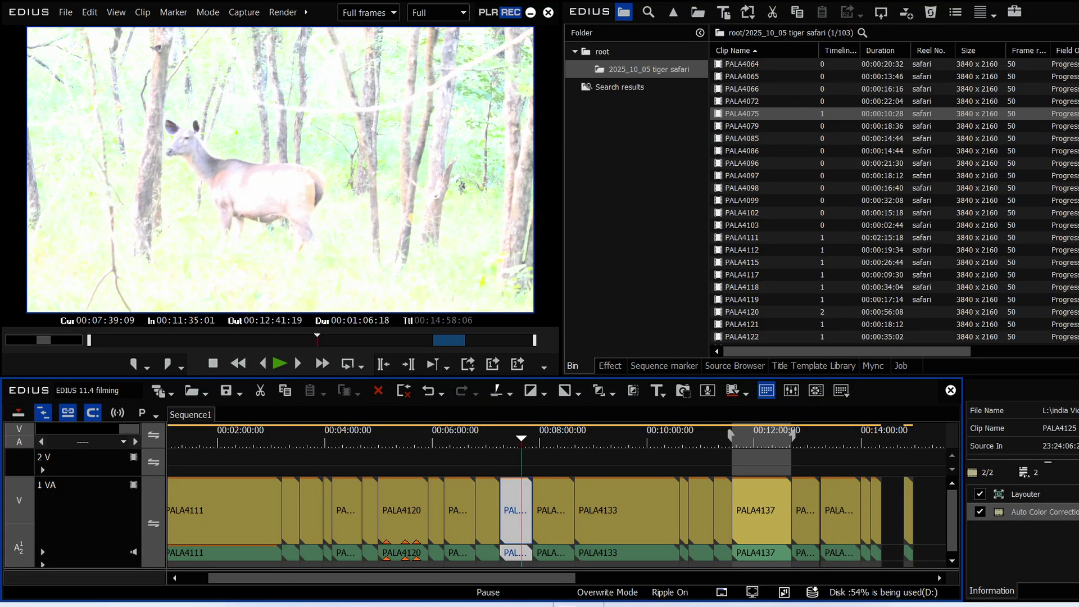
{"action": "double_click", "coordinate": [1068, 516]}
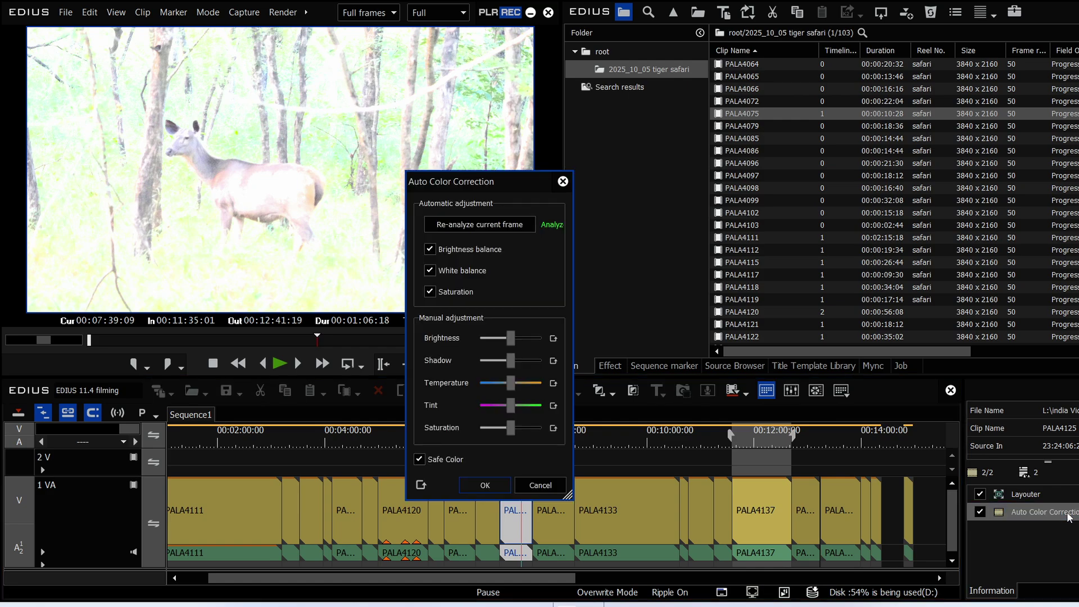
{"action": "left_click", "coordinate": [478, 227]}
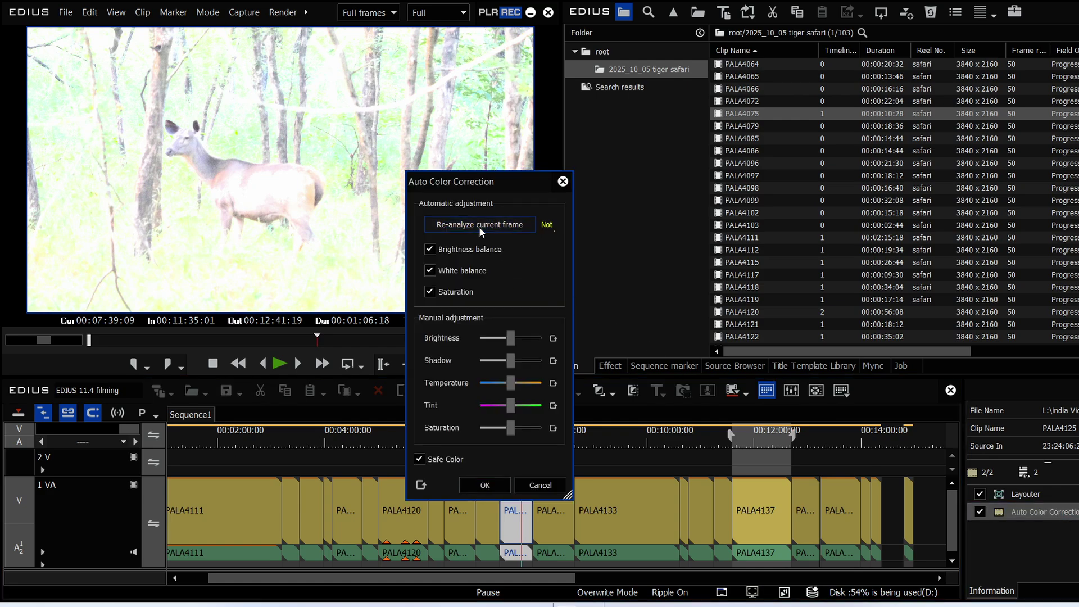
{"action": "left_click", "coordinate": [485, 485]}
{"action": "left_click", "coordinate": [521, 441]}
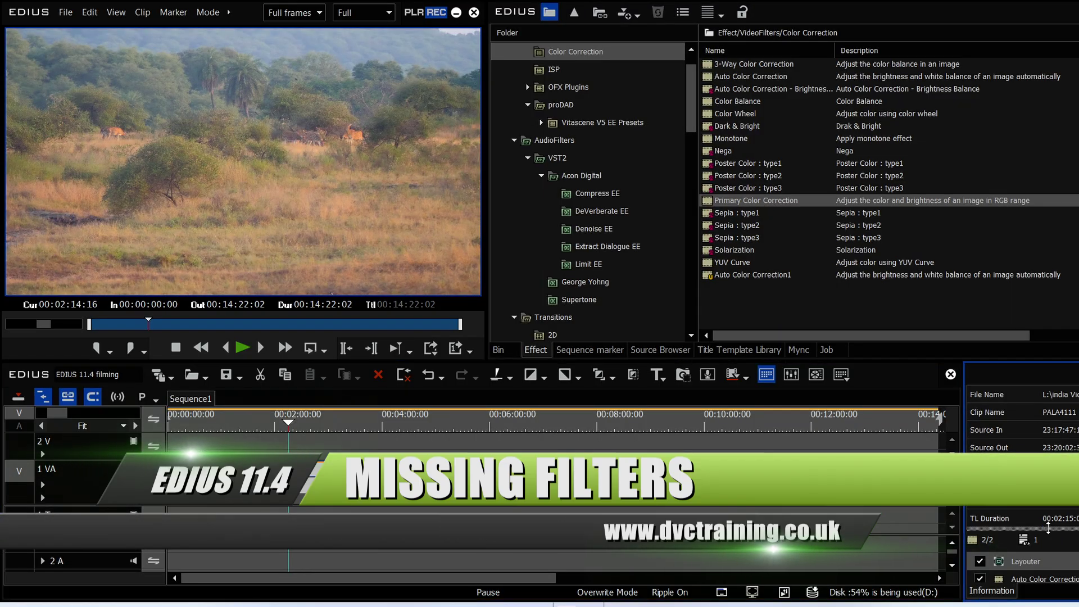
Apply the Neat Video v6 video filter to clip PALA4111.
{"action": "left_click", "coordinate": [286, 418]}
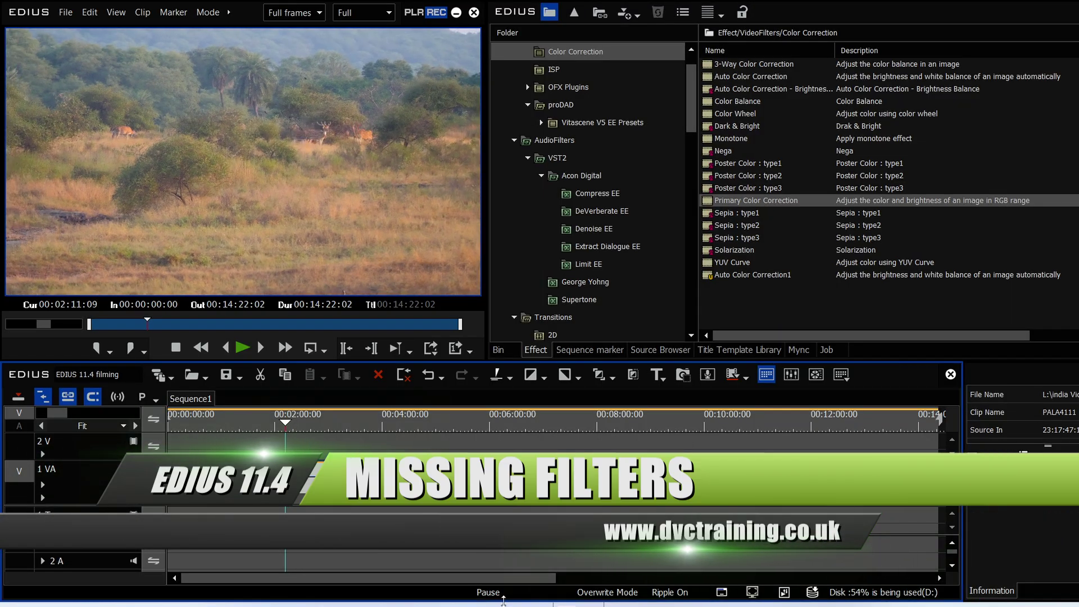
{"action": "scroll", "coordinate": [561, 90], "scroll_direction": "up", "scroll_amount": 1}
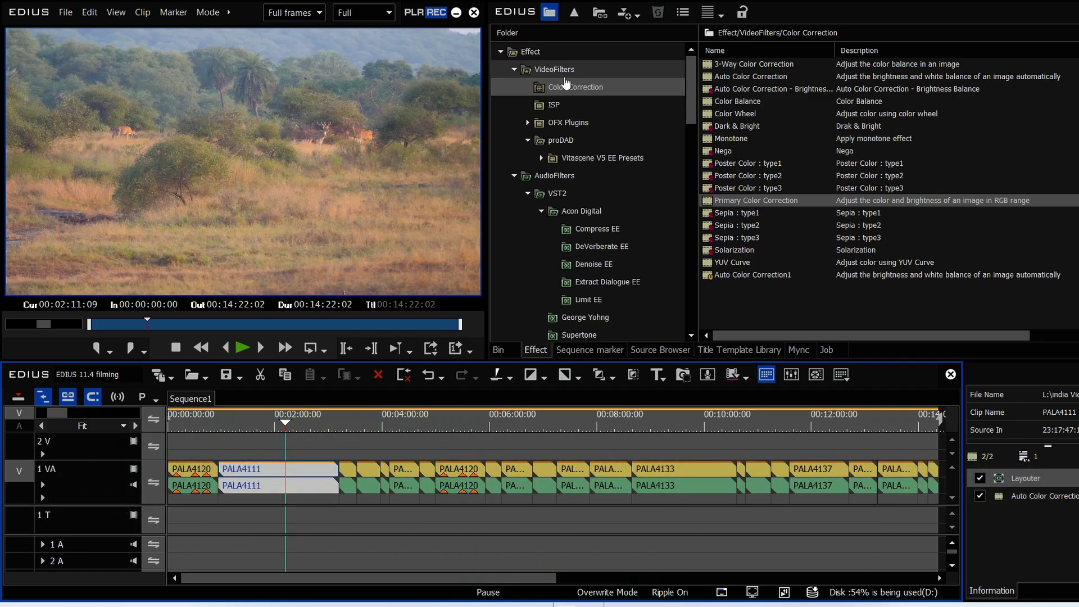
{"action": "left_click", "coordinate": [555, 70]}
{"action": "scroll", "coordinate": [768, 169], "scroll_direction": "down", "scroll_amount": 5}
{"action": "left_click", "coordinate": [730, 324]}
{"action": "left_click_drag", "start_coordinate": [730, 325], "coordinate": [253, 469]}
Add the George Yohng W1 Limiter to PALA4111's audio, then close EDIUS, saving the project.
{"action": "left_click", "coordinate": [585, 317]}
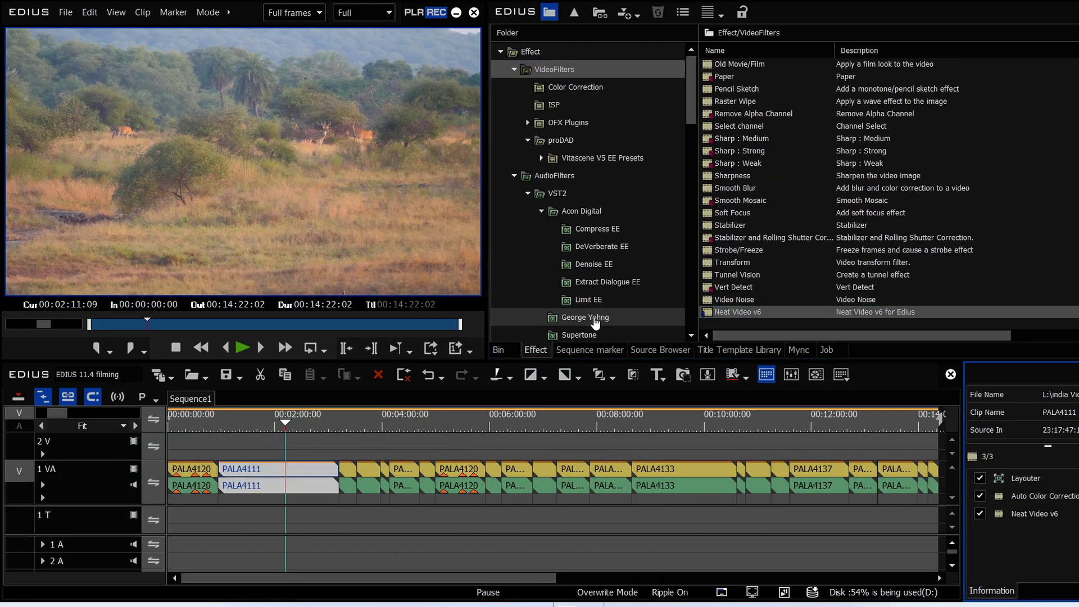
{"action": "left_click_drag", "start_coordinate": [730, 66], "coordinate": [320, 492]}
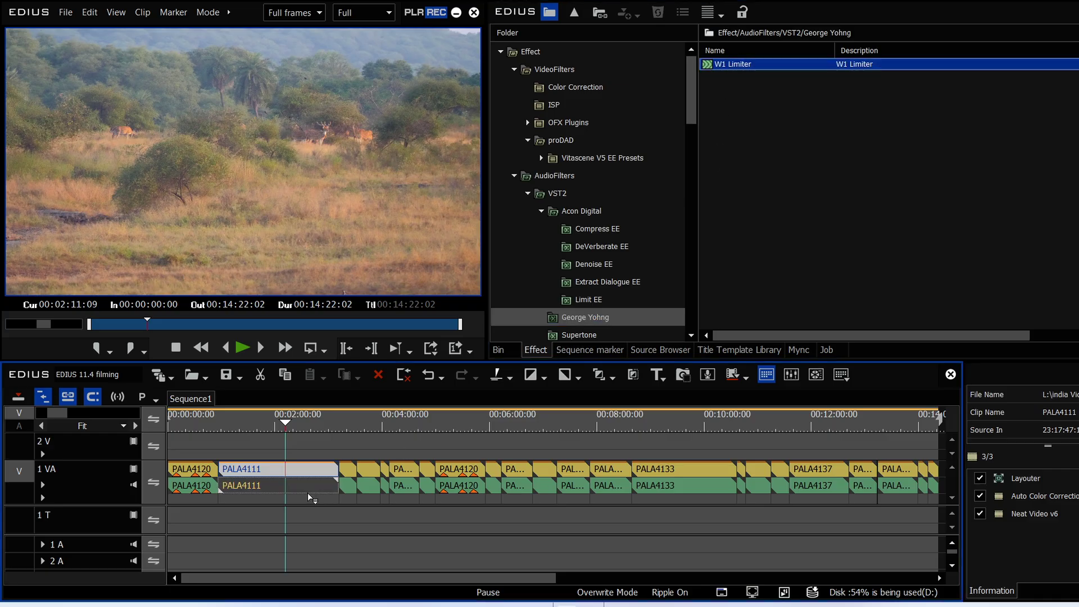
{"action": "mouse_move", "coordinate": [272, 426]}
{"action": "left_mouse_down"}
{"action": "mouse_move", "coordinate": [236, 431]}
{"action": "mouse_move", "coordinate": [274, 428]}
{"action": "left_mouse_up"}
{"action": "left_click", "coordinate": [473, 14]}
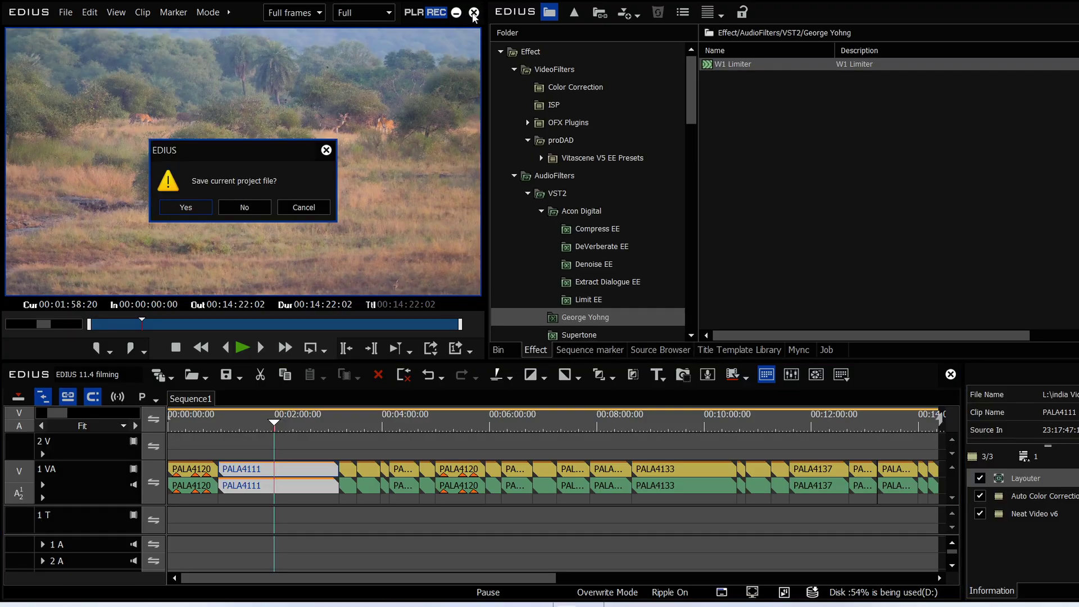
{"action": "left_click", "coordinate": [187, 207]}
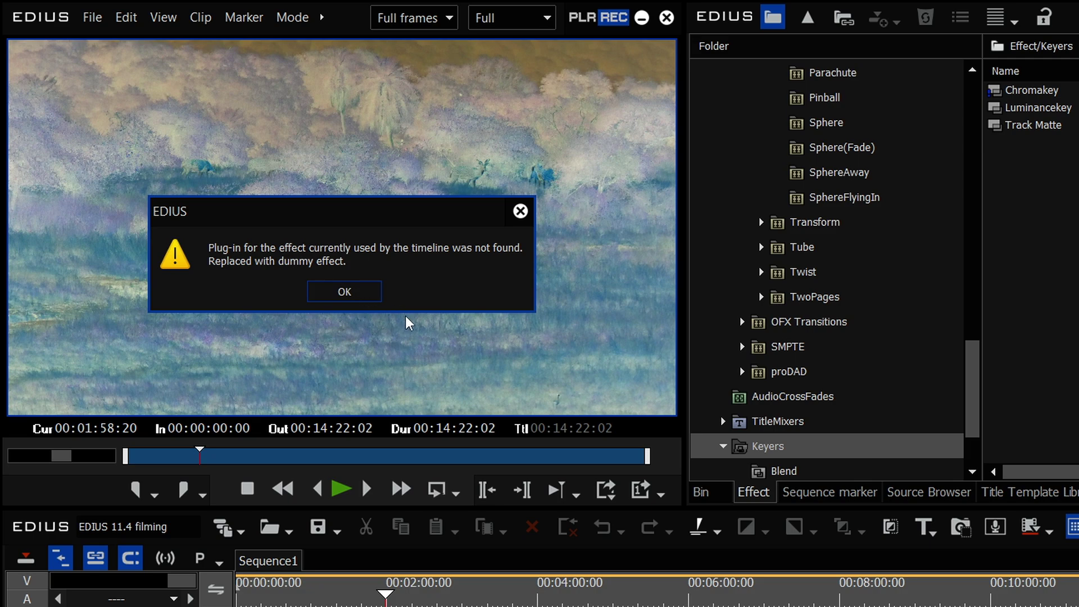
Dismiss the missing plug-in warning, enlarge the timeline and check PALA4111's Dummy (Neat Video v6) effect.
{"action": "left_click", "coordinate": [340, 290]}
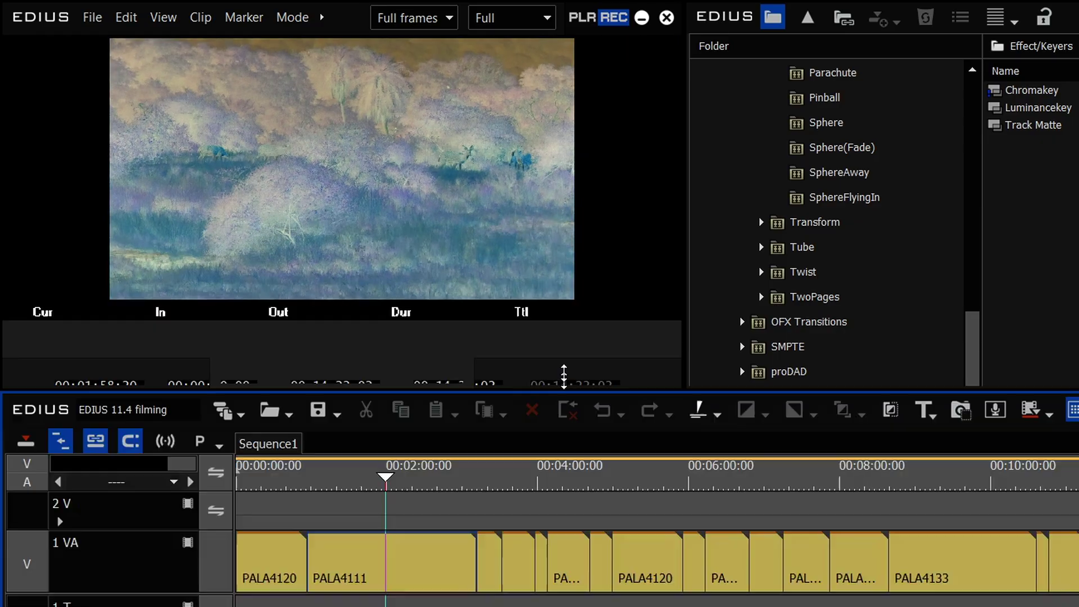
{"action": "left_click_drag", "start_coordinate": [564, 507], "coordinate": [576, 327]}
{"action": "left_click", "coordinate": [420, 499]}
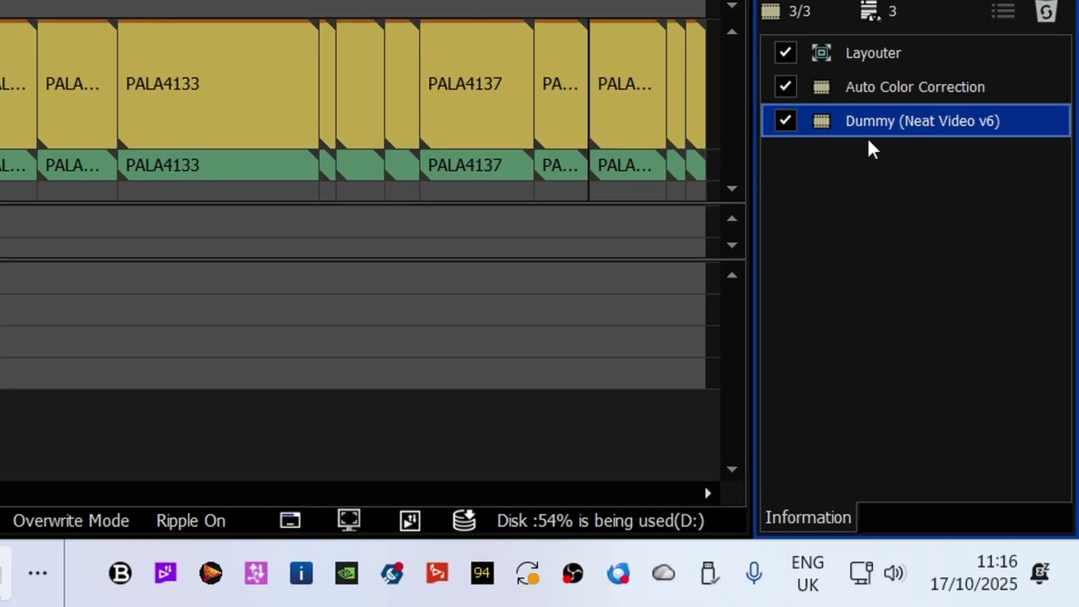
{"action": "mouse_move", "coordinate": [933, 126]}
Bring up the EDIUS background service tray options and close them without choosing anything.
{"action": "left_click", "coordinate": [212, 576]}
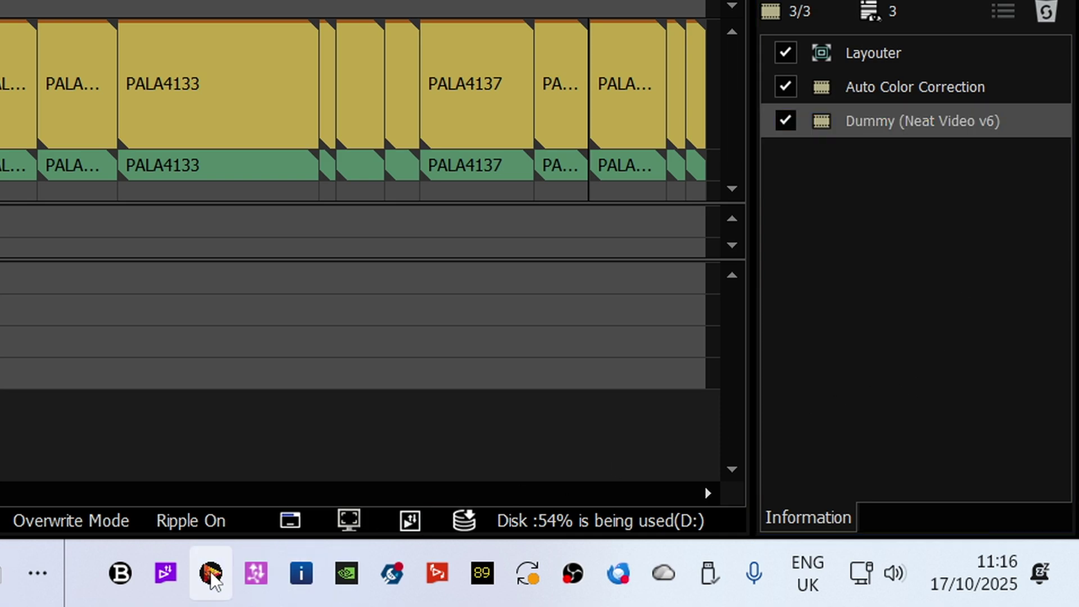
{"action": "right_click", "coordinate": [211, 576]}
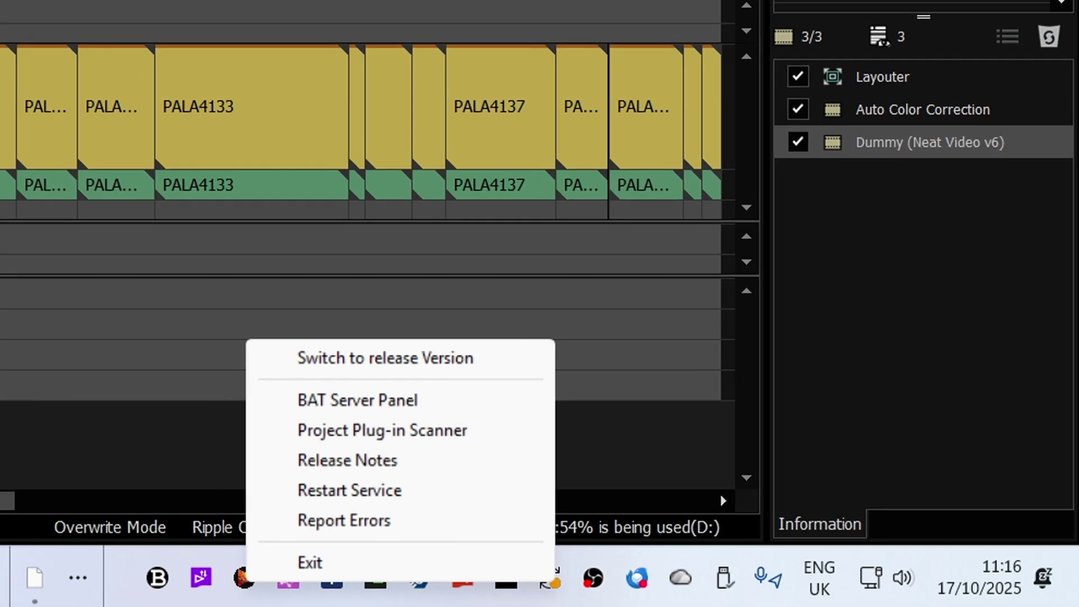
{"action": "key", "text": "Escape"}
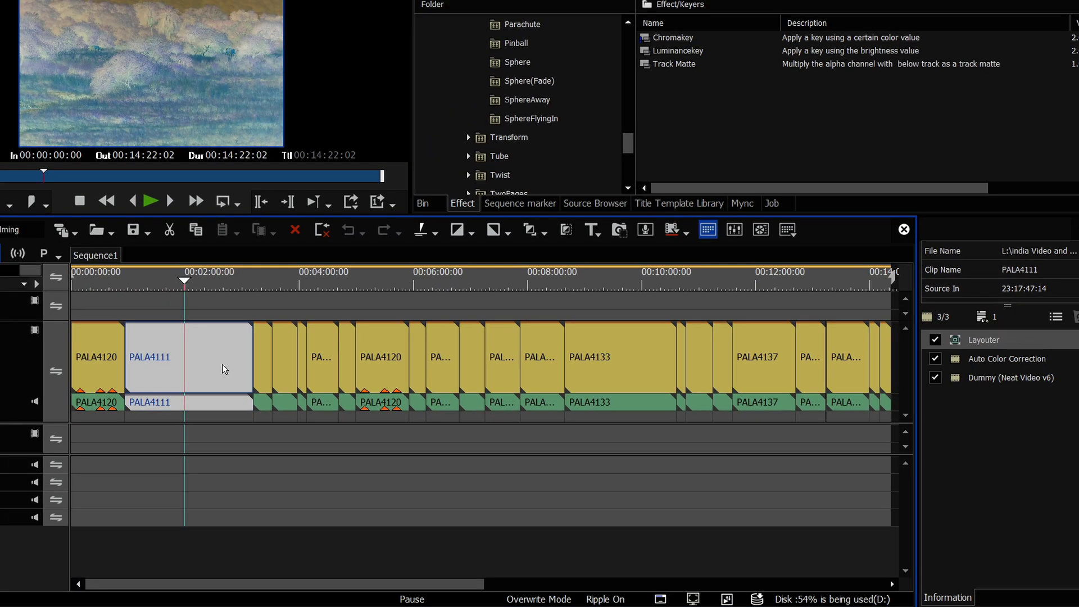
{"action": "left_click", "coordinate": [1005, 378]}
{"action": "left_click", "coordinate": [196, 403]}
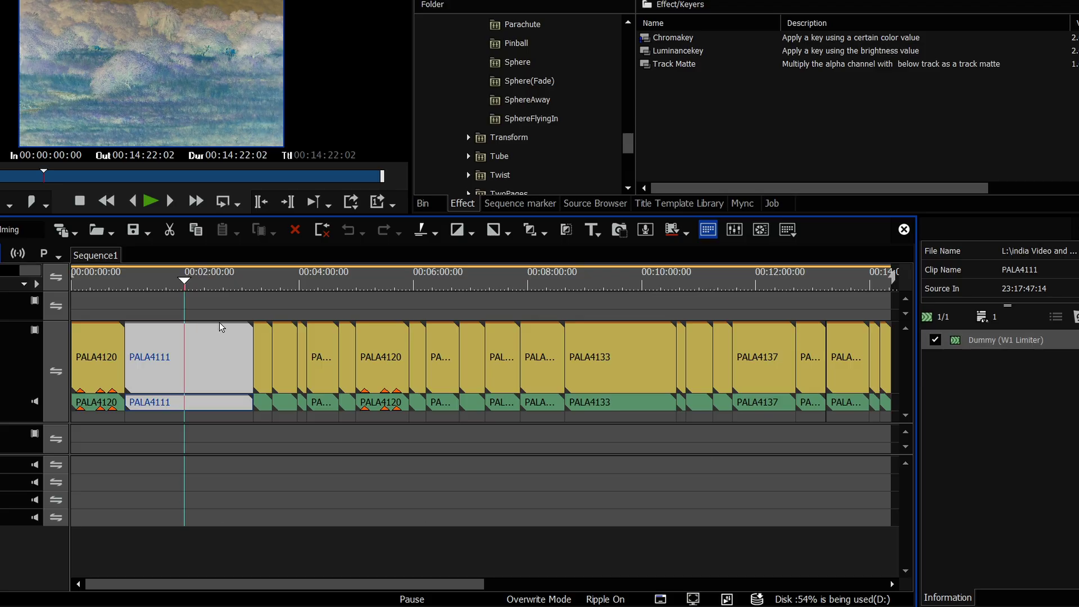
{"action": "left_click", "coordinate": [209, 286]}
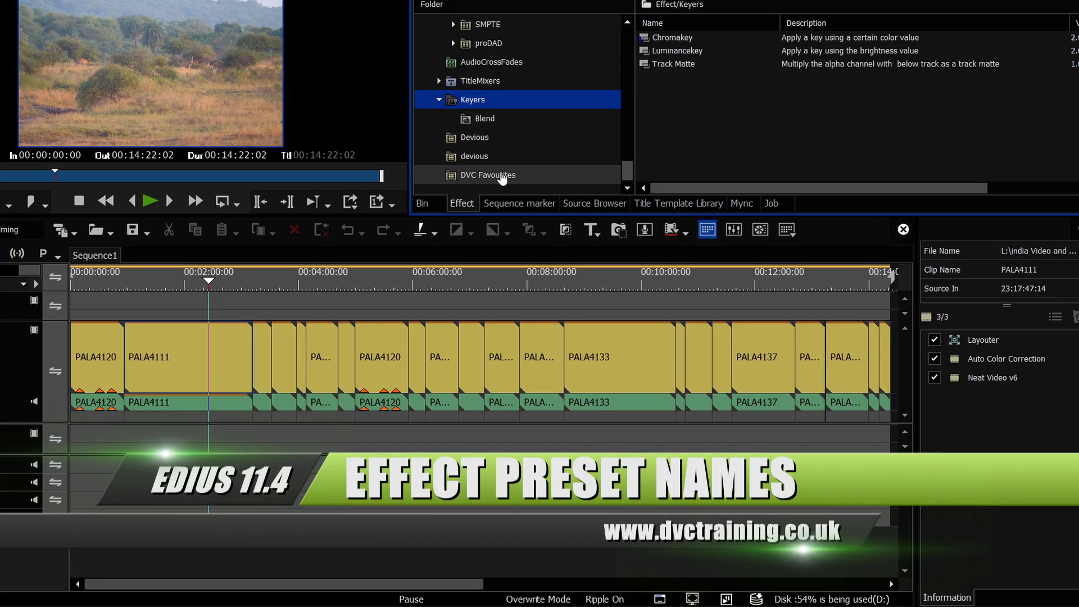
Save PALA4111's Auto Color Correction and Neat Video v6 as a new cleanup user preset in DVC Favourites.
{"action": "left_click", "coordinate": [502, 175]}
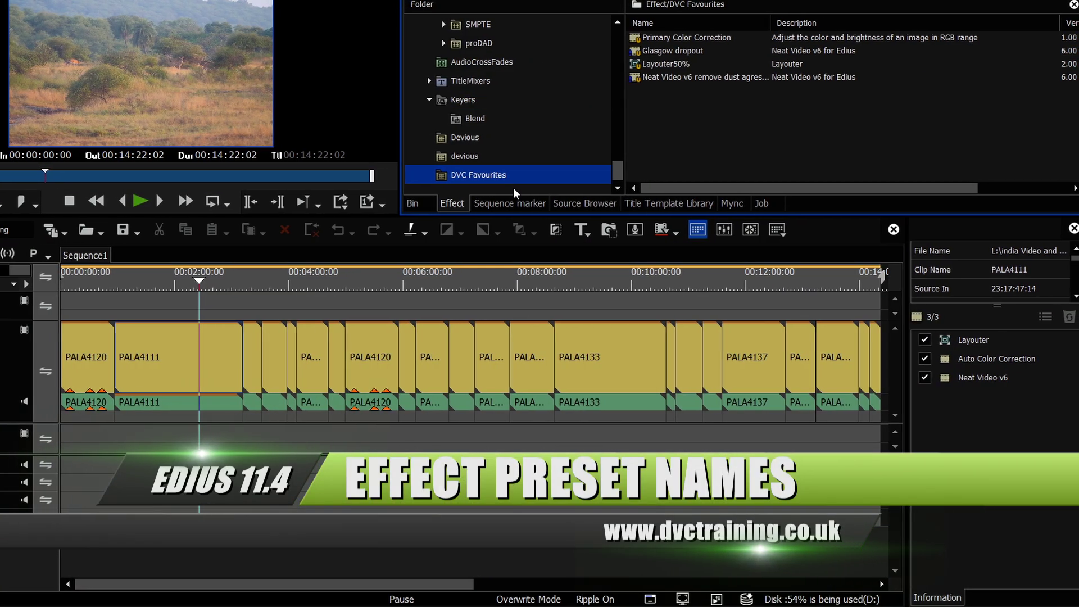
{"action": "left_click", "coordinate": [992, 359]}
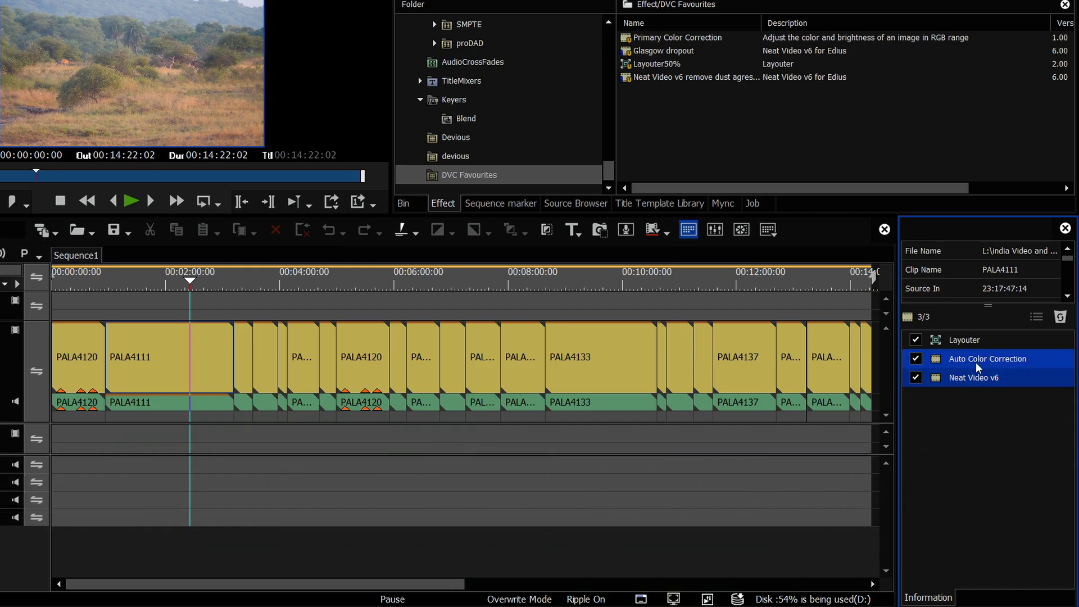
{"action": "right_click", "coordinate": [975, 361]}
{"action": "left_click", "coordinate": [991, 460]}
{"action": "type", "text": "david cleanup"}
{"action": "key", "text": "Return"}
Apply the new cleanup preset to clip PALA4133.
{"action": "left_click", "coordinate": [581, 281]}
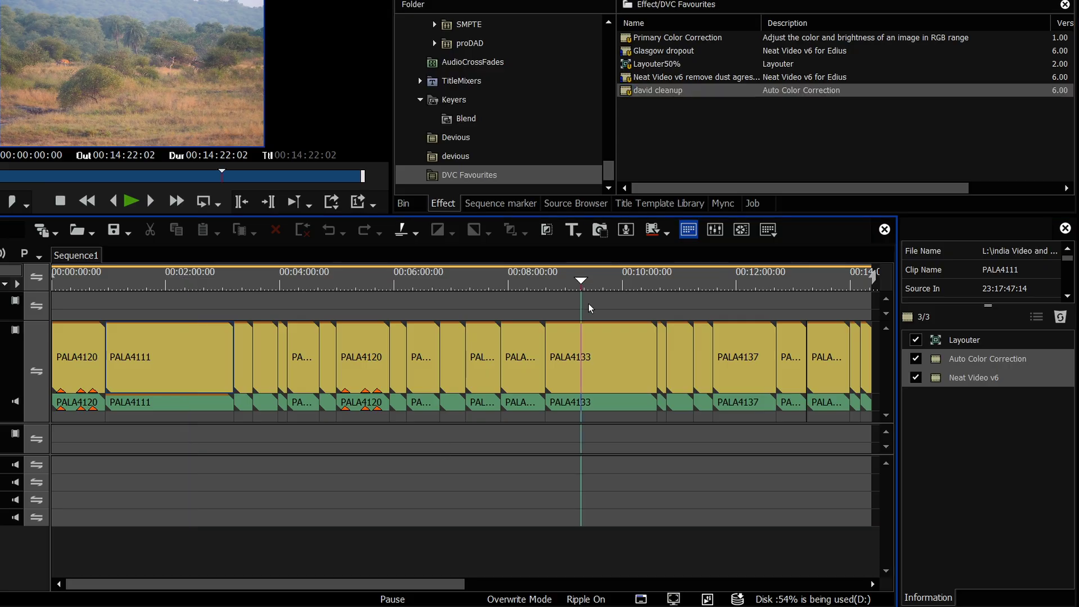
{"action": "left_click", "coordinate": [596, 348]}
{"action": "left_click_drag", "start_coordinate": [649, 84], "coordinate": [616, 369]}
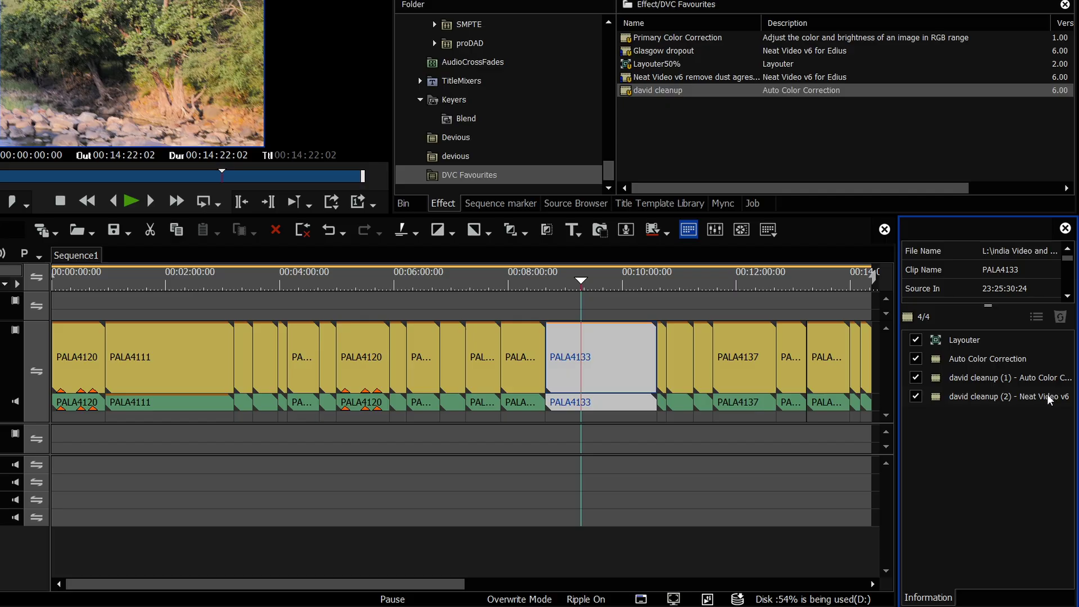
Add Primary Color Correction to PALA4120 and bend its Y curve down to darken the clip.
{"action": "mouse_move", "coordinate": [1047, 394]}
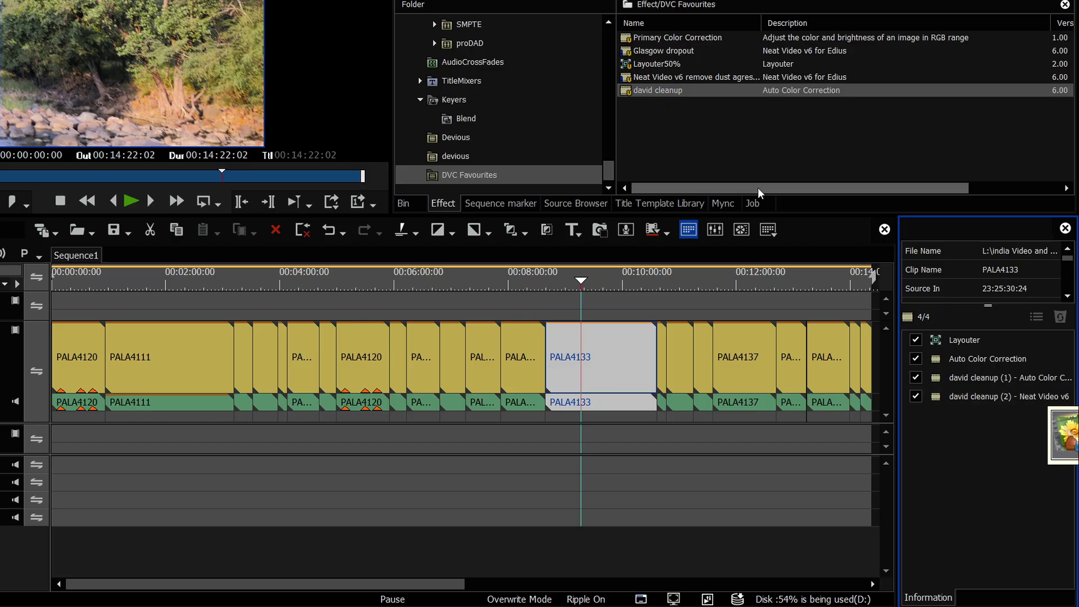
{"action": "left_click", "coordinate": [365, 360]}
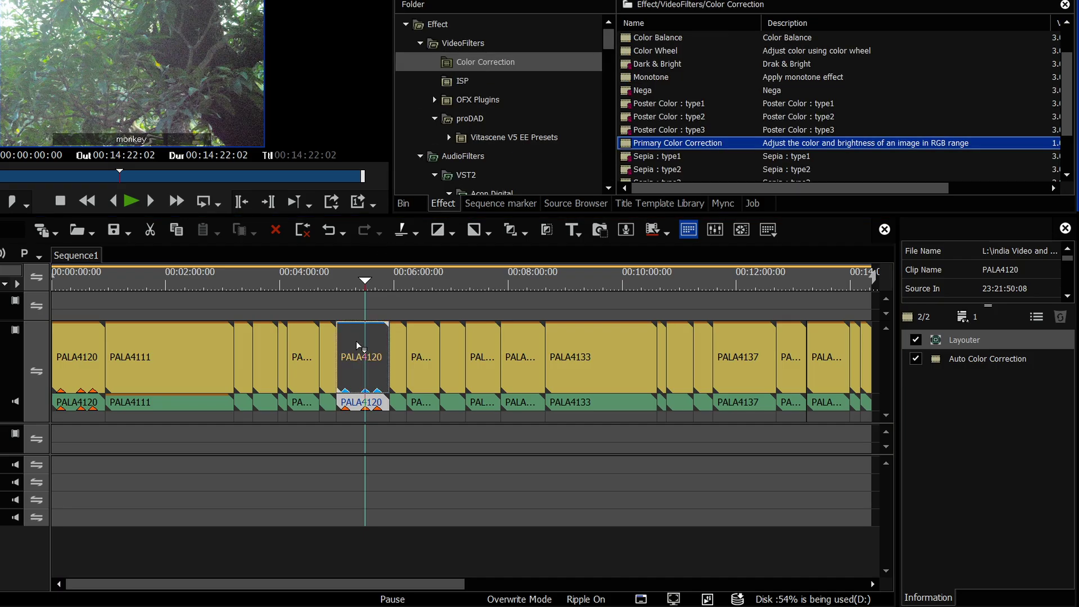
{"action": "left_click_drag", "start_coordinate": [677, 143], "coordinate": [966, 378]}
{"action": "left_click", "coordinate": [971, 377]}
{"action": "double_click", "coordinate": [971, 380]}
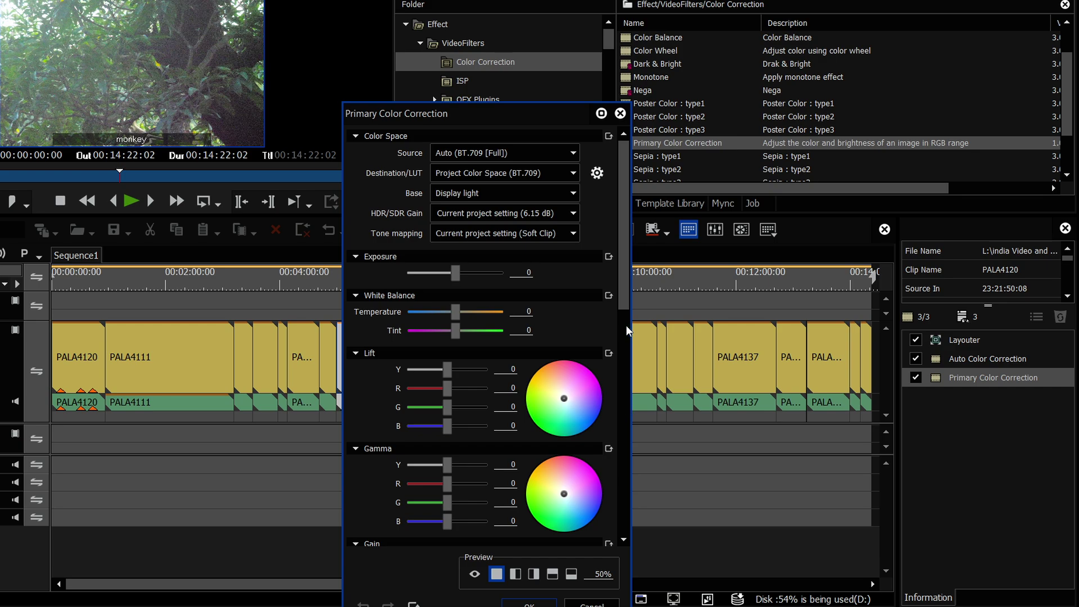
{"action": "scroll", "coordinate": [604, 484], "scroll_direction": "down", "scroll_amount": 10}
{"action": "left_click_drag", "start_coordinate": [399, 352], "coordinate": [419, 368]}
{"action": "key", "text": "Return"}
Save the curve-adjusted Primary Color Correction as a new user preset.
{"action": "right_click", "coordinate": [971, 378]}
{"action": "left_click", "coordinate": [980, 484]}
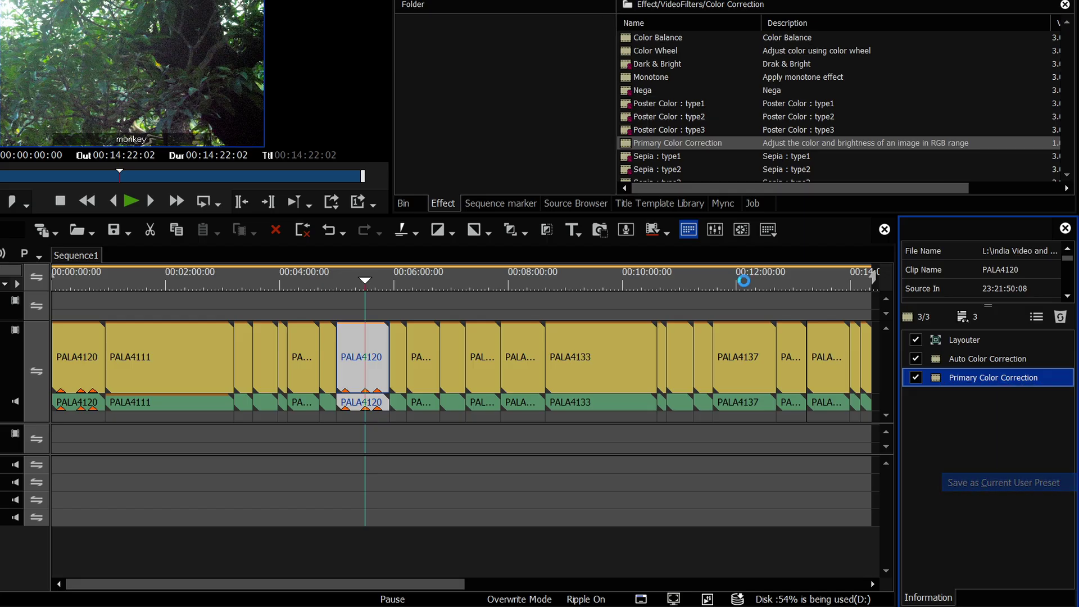
{"action": "type", "text": "david"}
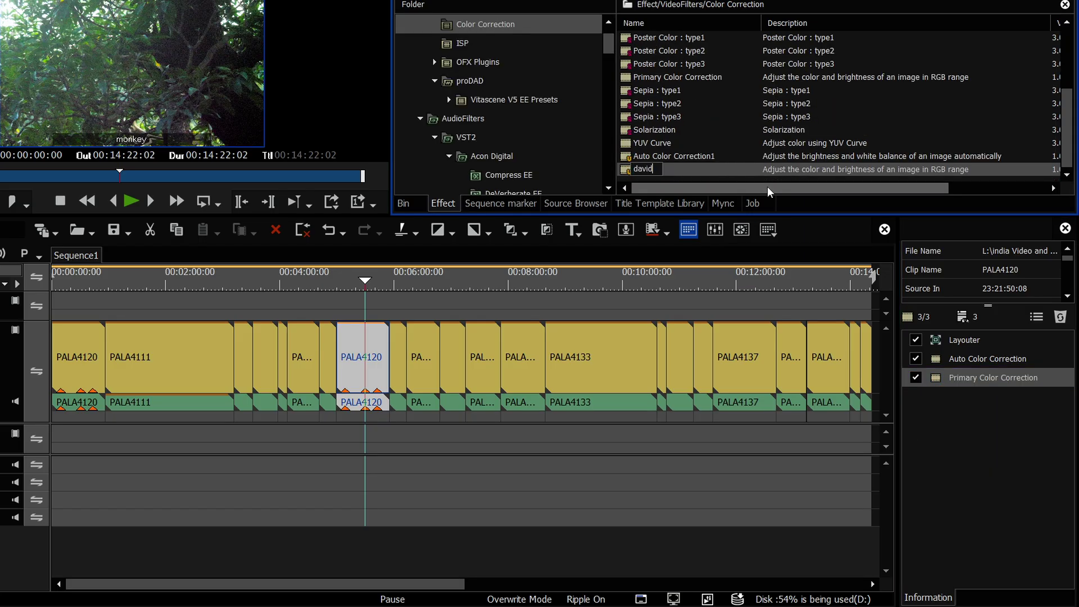
{"action": "key", "text": "Return"}
Apply the saved colour-correction preset to clip PALA4122 and check its filter list.
{"action": "left_click", "coordinate": [428, 278]}
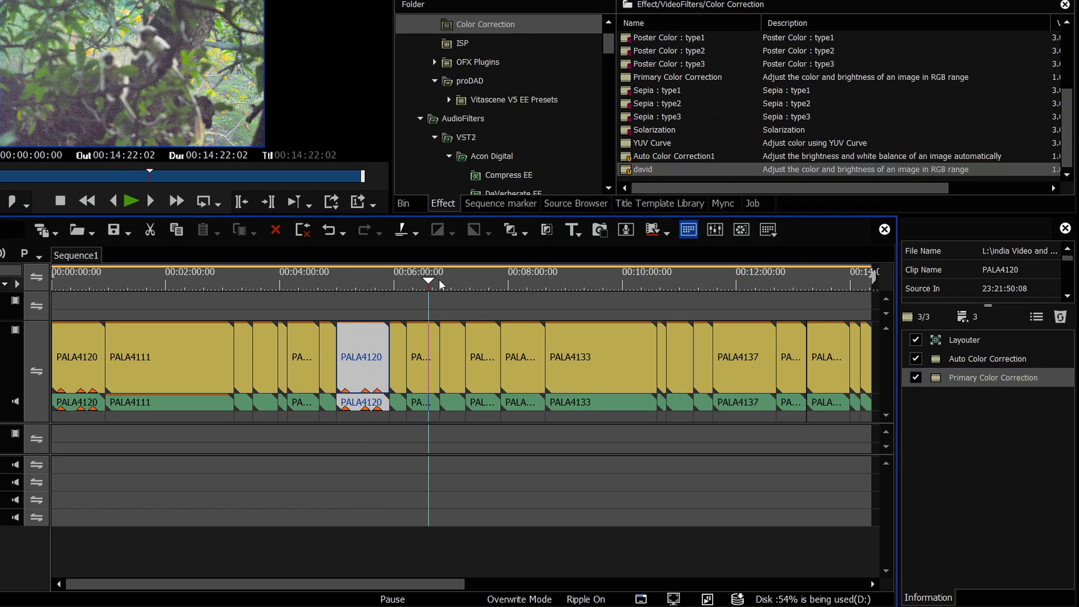
{"action": "left_click_drag", "start_coordinate": [643, 169], "coordinate": [422, 356]}
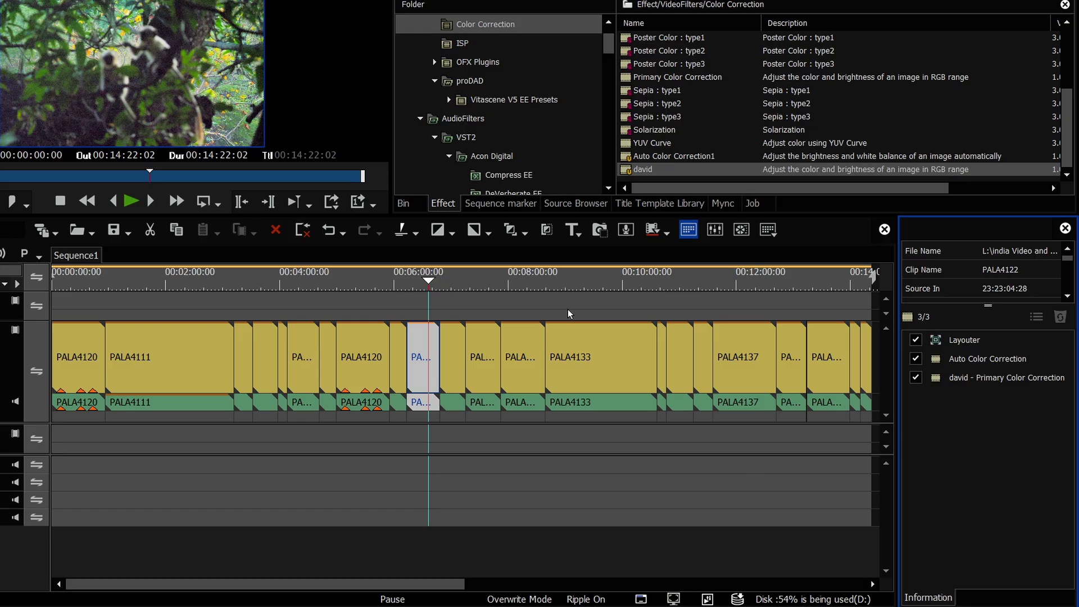
{"action": "left_click", "coordinate": [964, 381]}
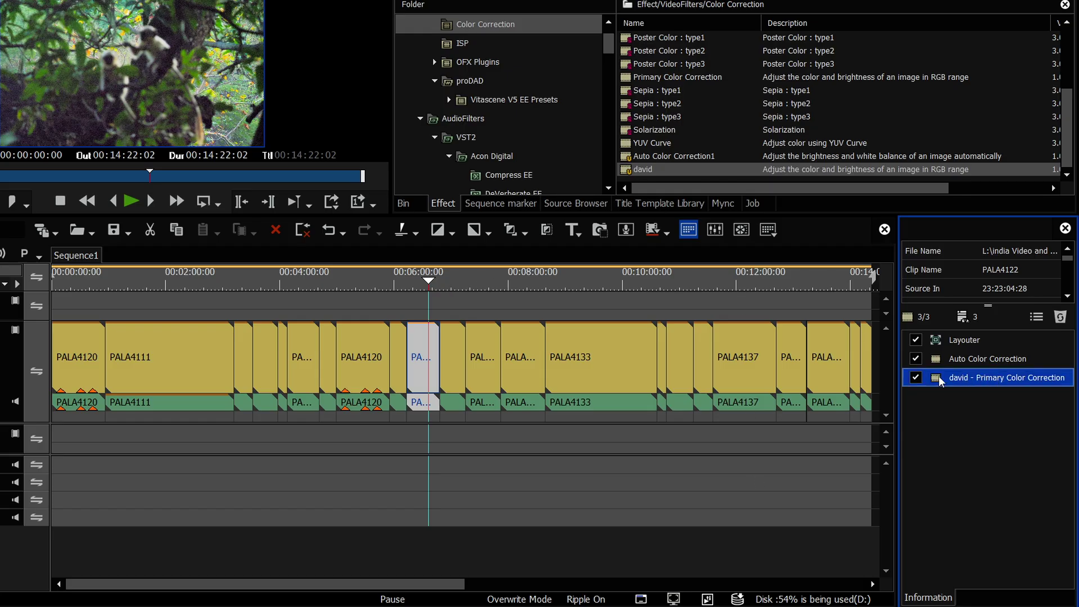
{"action": "left_click", "coordinate": [372, 360]}
{"action": "left_click", "coordinate": [434, 356]}
{"action": "left_click", "coordinate": [984, 379]}
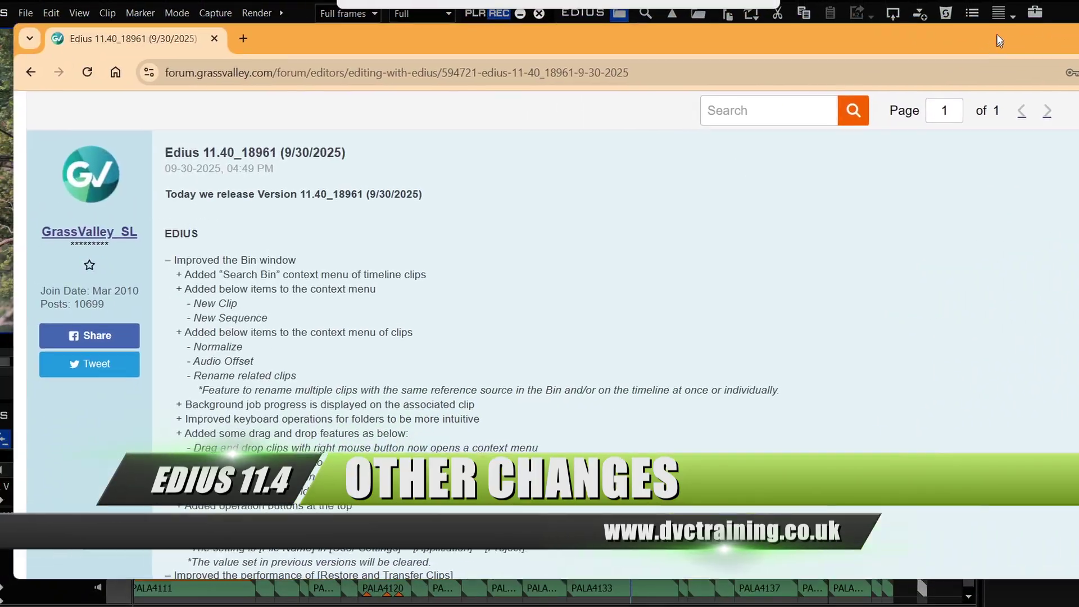
Scroll the 11.40_18961 release notes and highlight the note about dummy effect replacement.
{"action": "scroll", "coordinate": [392, 217], "scroll_direction": "down", "scroll_amount": 3}
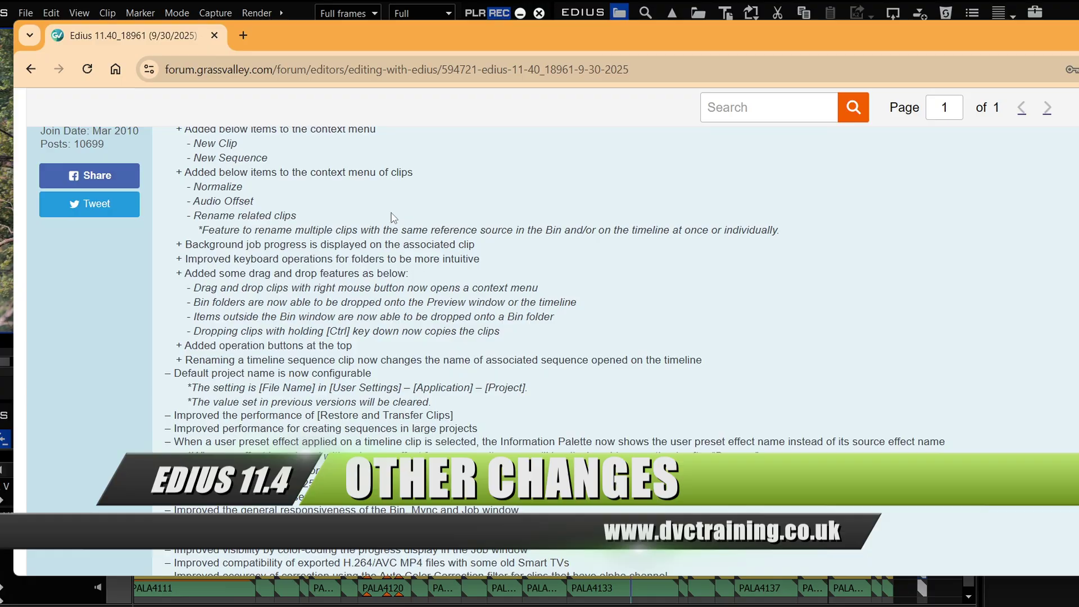
{"action": "scroll", "coordinate": [392, 218], "scroll_direction": "up", "scroll_amount": 6}
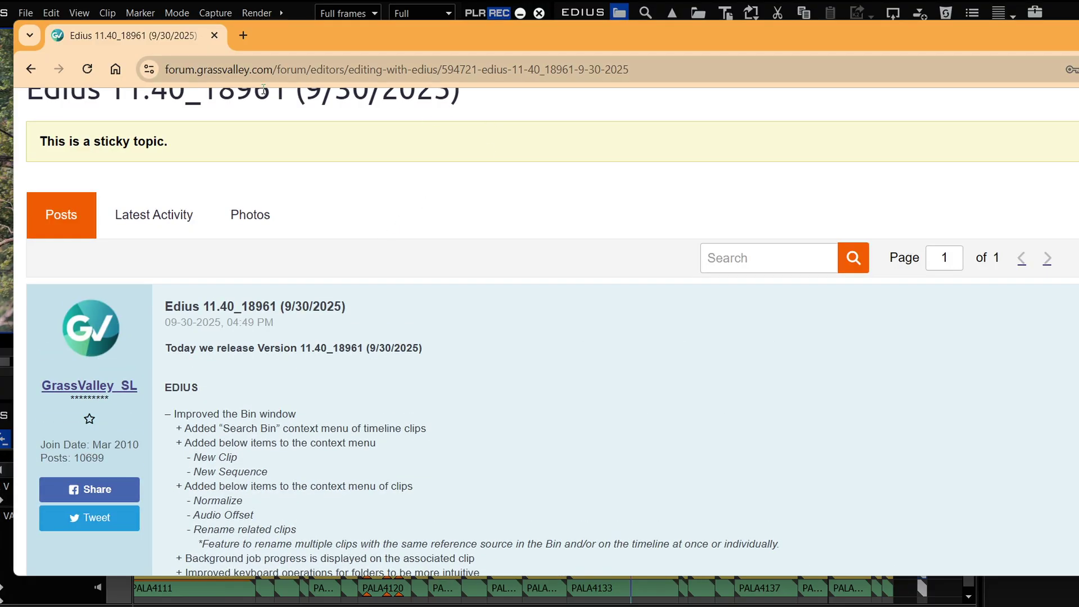
{"action": "scroll", "coordinate": [348, 344], "scroll_direction": "down", "scroll_amount": 1}
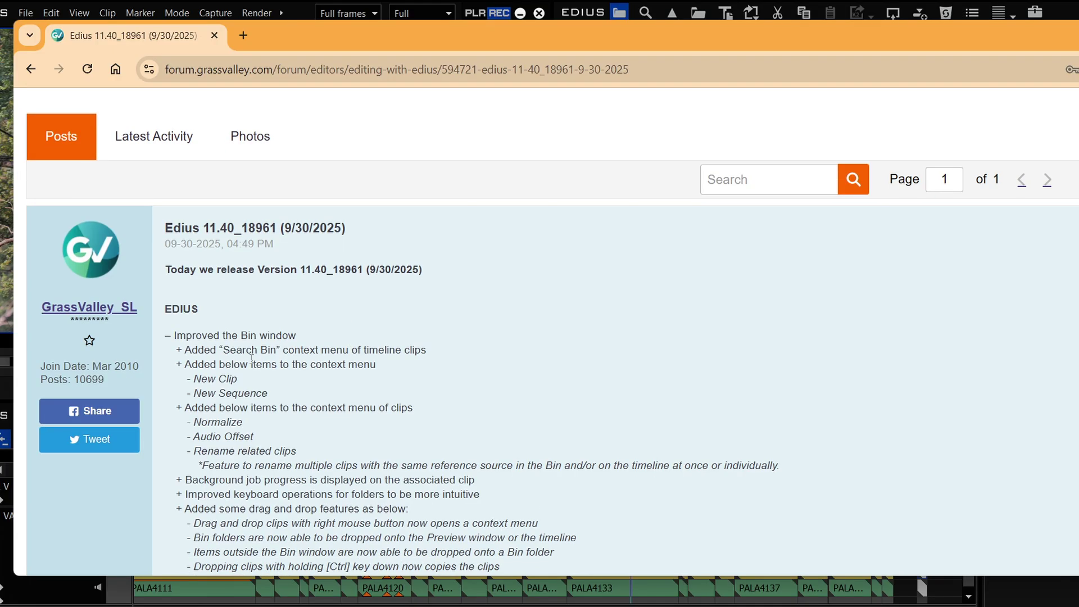
{"action": "scroll", "coordinate": [252, 358], "scroll_direction": "down", "scroll_amount": 1}
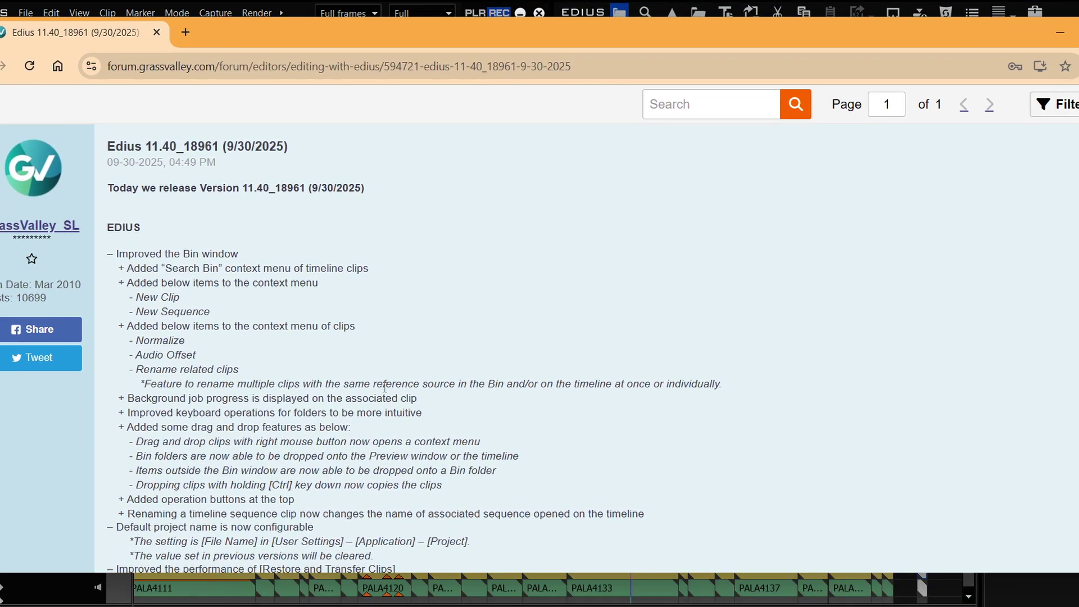
{"action": "scroll", "coordinate": [371, 379], "scroll_direction": "down", "scroll_amount": 5}
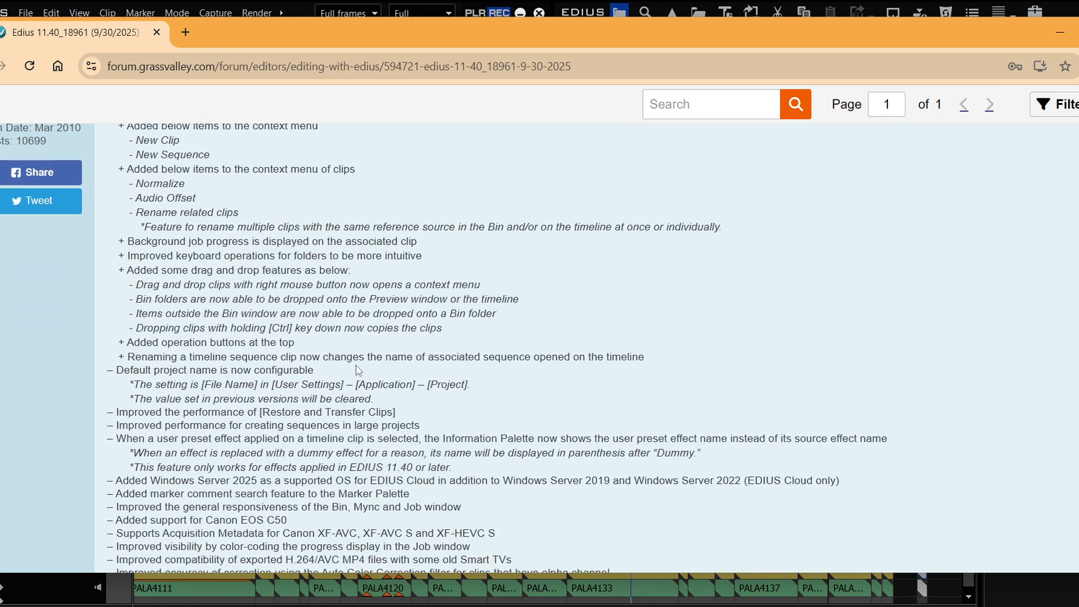
{"action": "scroll", "coordinate": [356, 368], "scroll_direction": "down", "scroll_amount": 2}
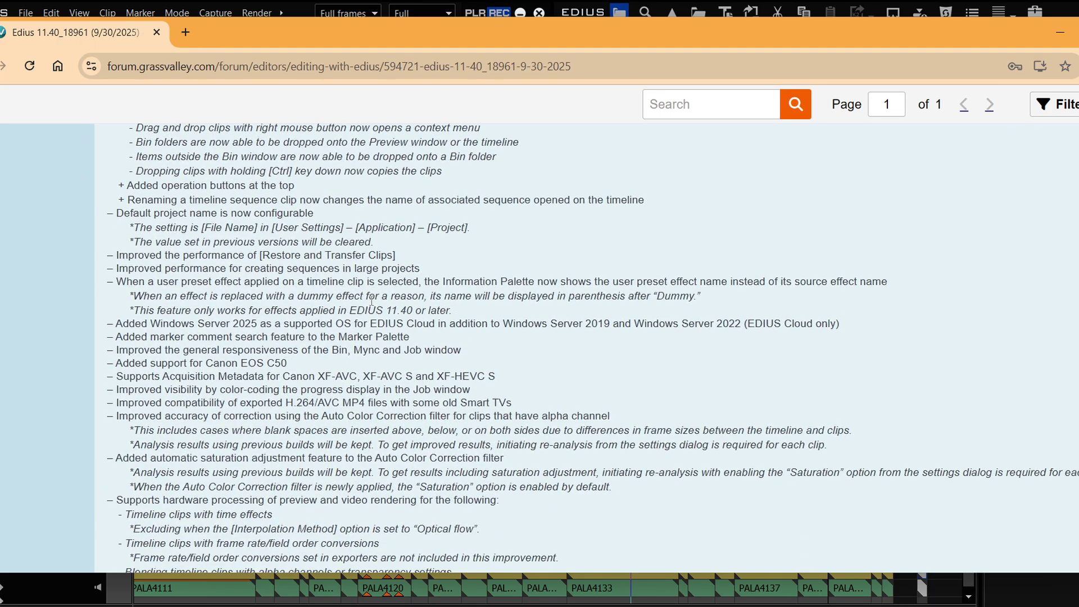
{"action": "left_click_drag", "start_coordinate": [419, 296], "coordinate": [246, 296]}
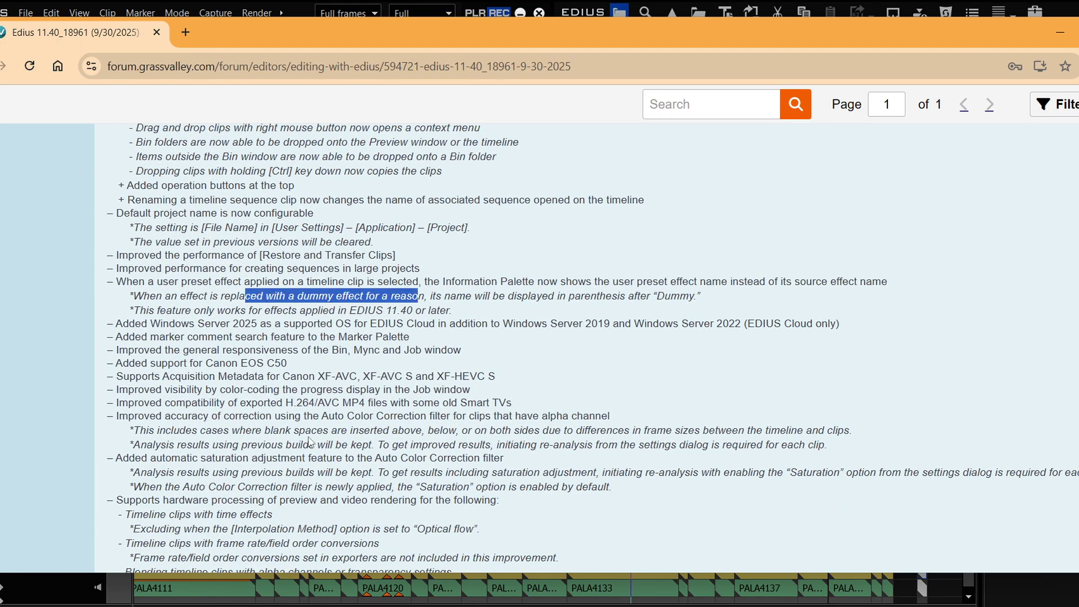
{"action": "mouse_move", "coordinate": [182, 336]}
{"action": "left_mouse_down"}
{"action": "mouse_move", "coordinate": [458, 339]}
{"action": "mouse_move", "coordinate": [96, 347]}
{"action": "left_mouse_up"}
Highlight the hardware preview and rendering notes with their clip-type list, then return to EDIUS.
{"action": "scroll", "coordinate": [565, 485], "scroll_direction": "down", "scroll_amount": 4}
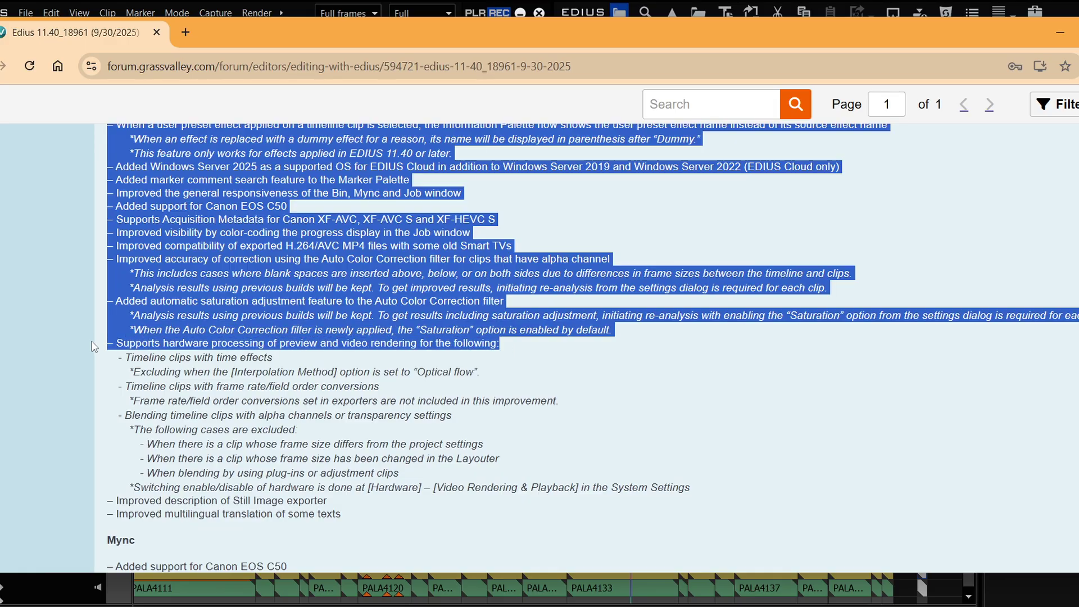
{"action": "left_click", "coordinate": [205, 344]}
{"action": "left_click_drag", "start_coordinate": [212, 342], "coordinate": [506, 344]}
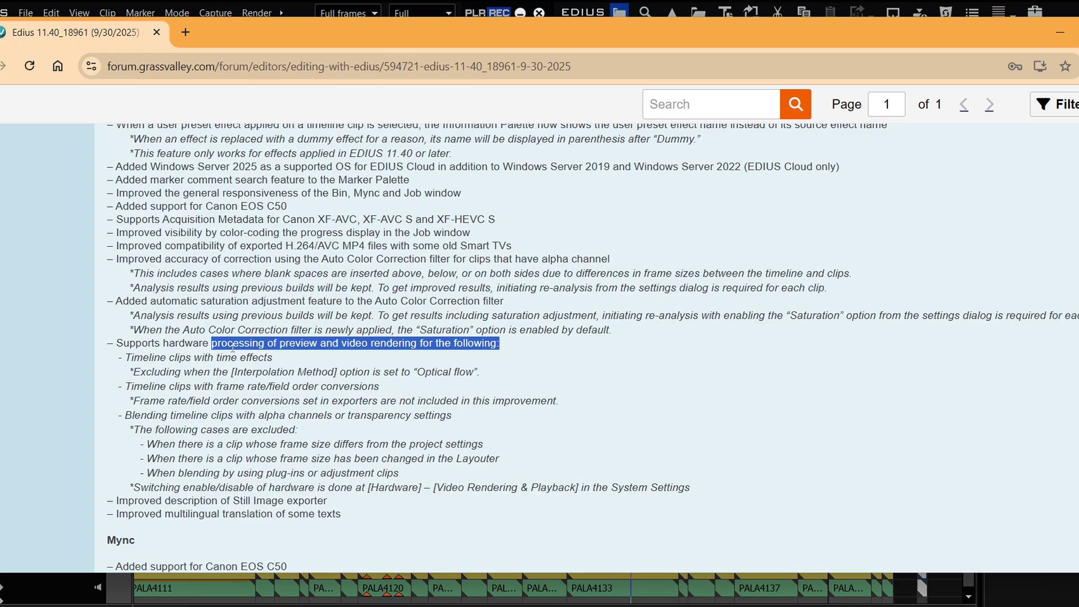
{"action": "left_click", "coordinate": [128, 357]}
{"action": "left_click_drag", "start_coordinate": [128, 357], "coordinate": [398, 473]}
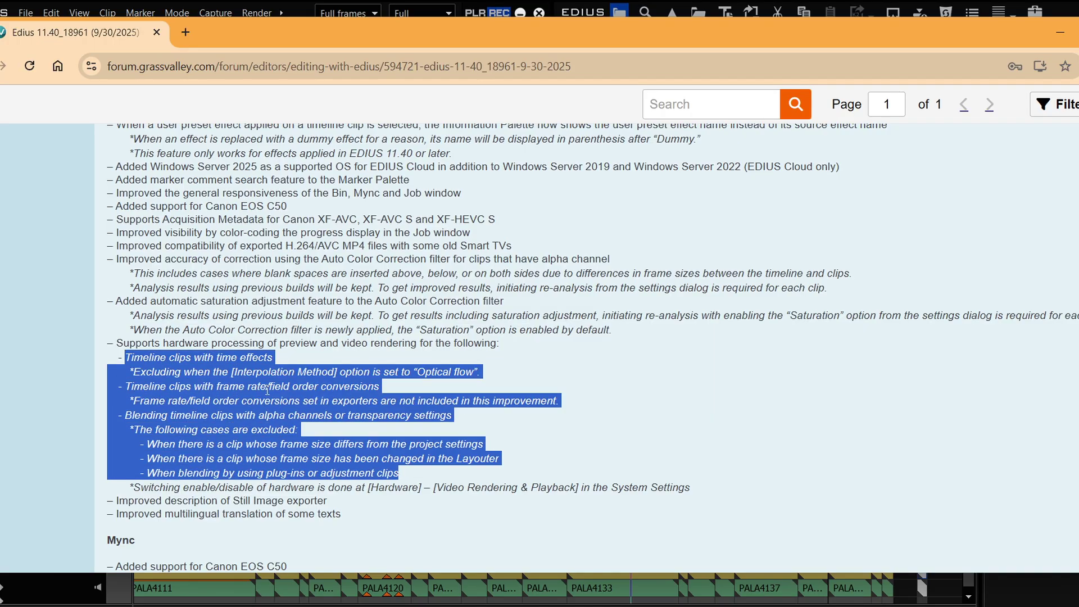
{"action": "key", "text": "alt+Tab"}
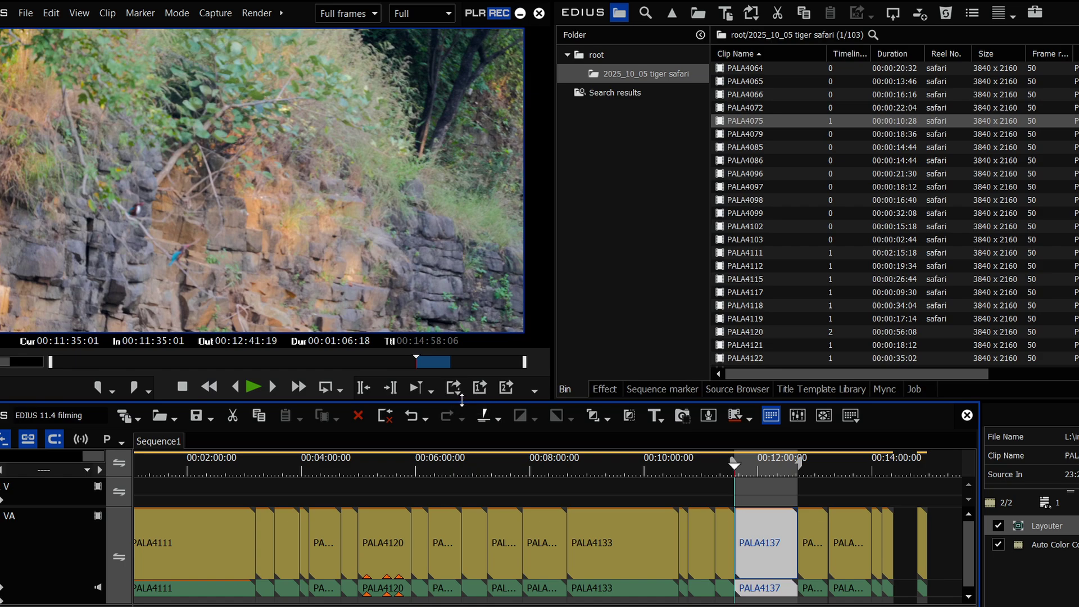
Set the Video Rendering & Playback GPU in System Settings to NVIDIA GeForce RTX 3060.
{"action": "left_click", "coordinate": [281, 13]}
{"action": "mouse_move", "coordinate": [307, 56]}
{"action": "left_click", "coordinate": [398, 51]}
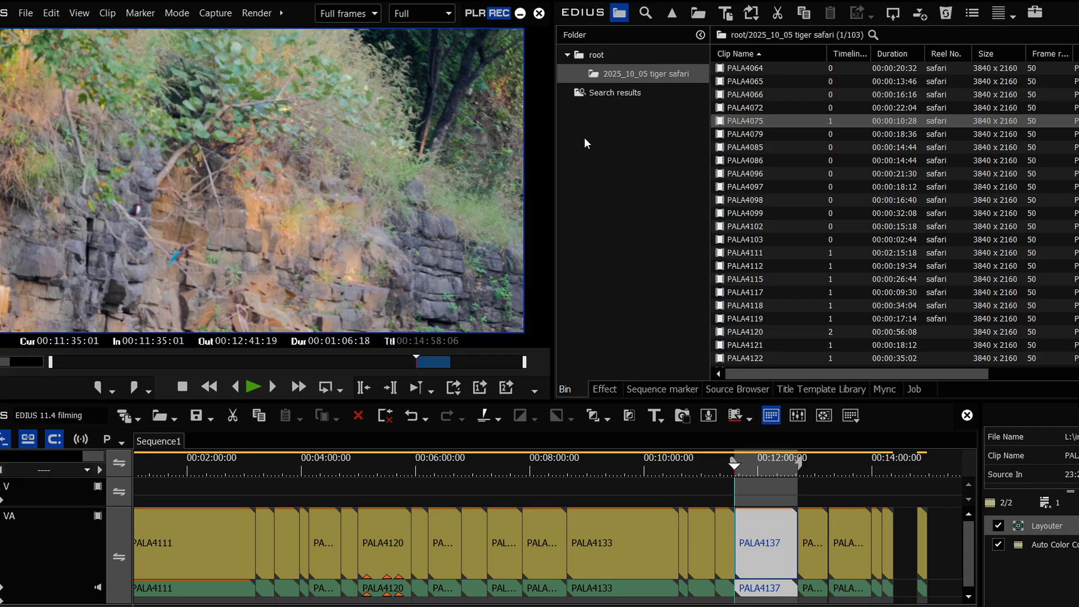
{"action": "left_click", "coordinate": [566, 247]}
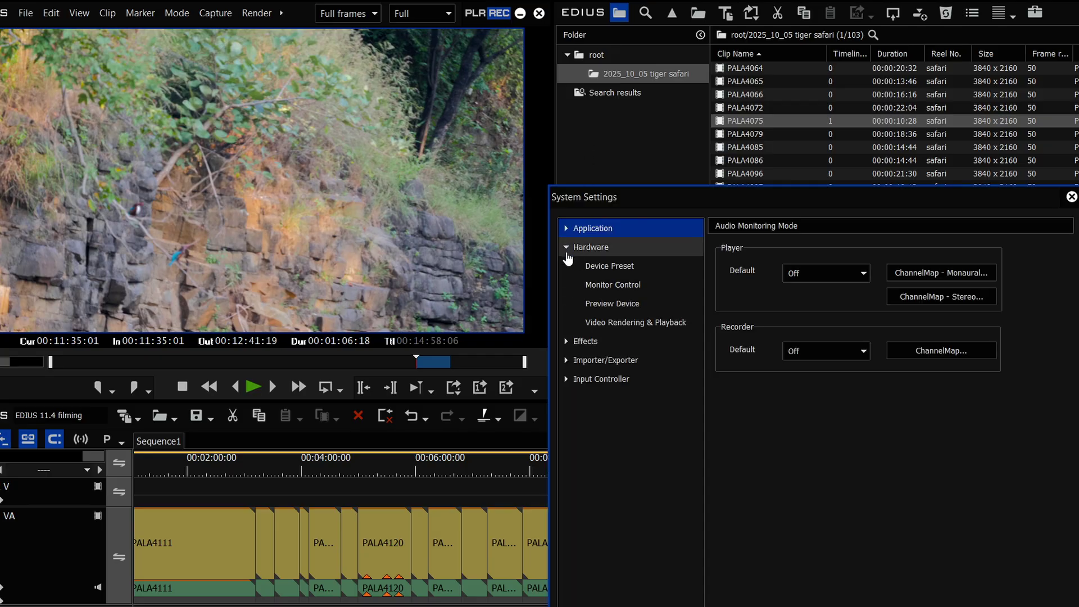
{"action": "left_click", "coordinate": [626, 329]}
{"action": "left_click_drag", "start_coordinate": [761, 195], "coordinate": [497, 96]}
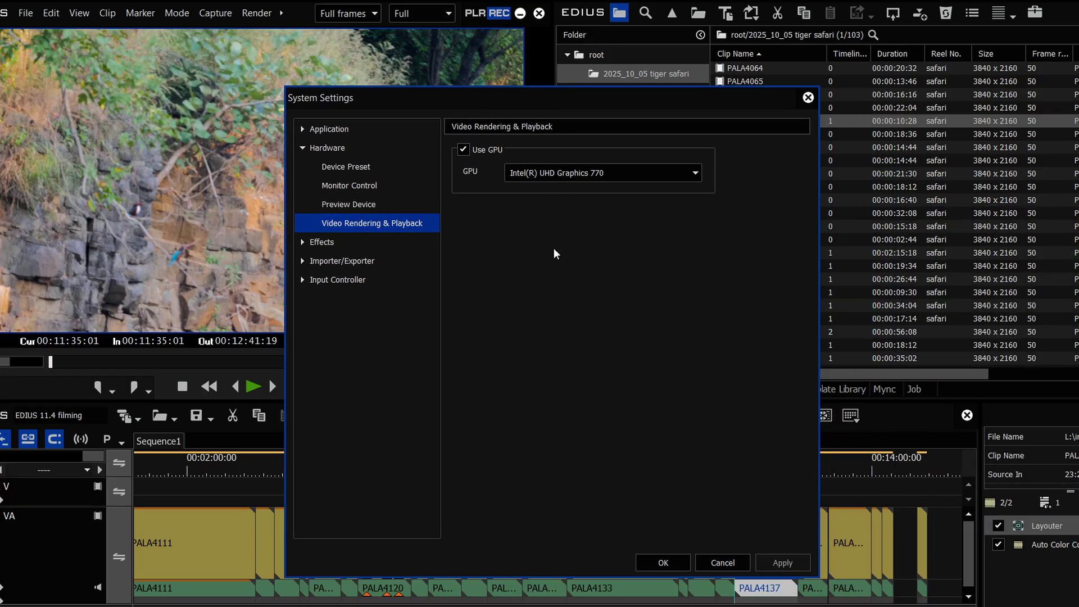
{"action": "left_click", "coordinate": [578, 174]}
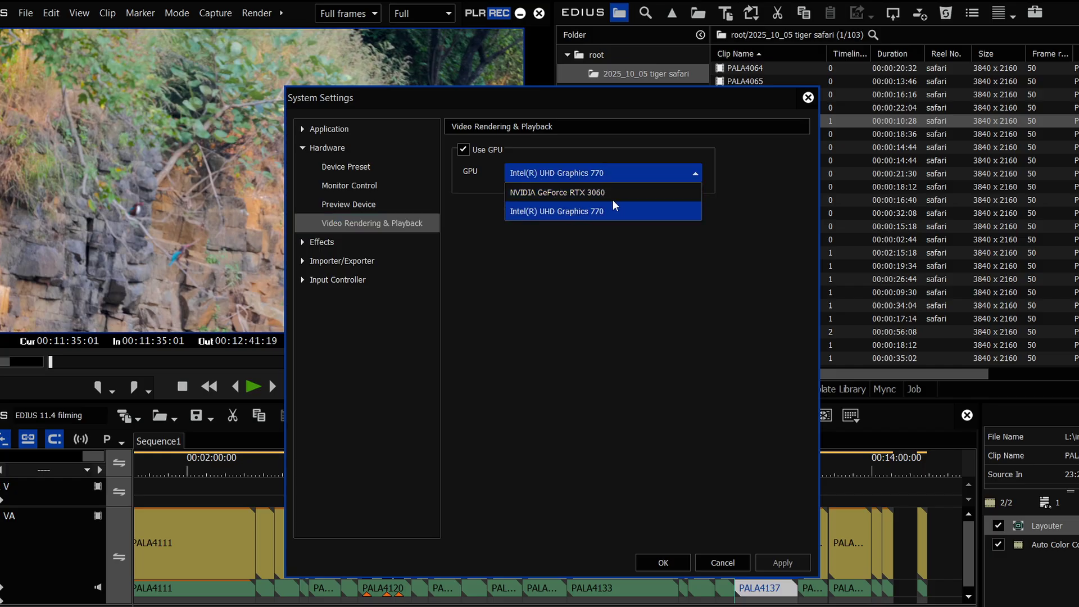
{"action": "left_click", "coordinate": [582, 191]}
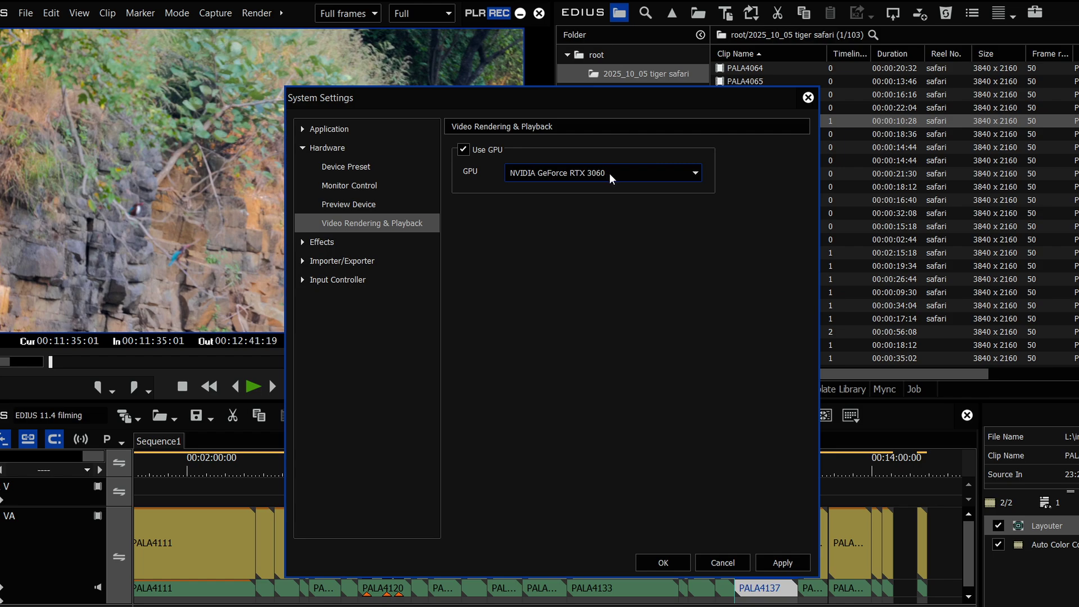
Browse the AVCHD and HEVC settings under Importer/Exporter.
{"action": "left_click", "coordinate": [300, 263]}
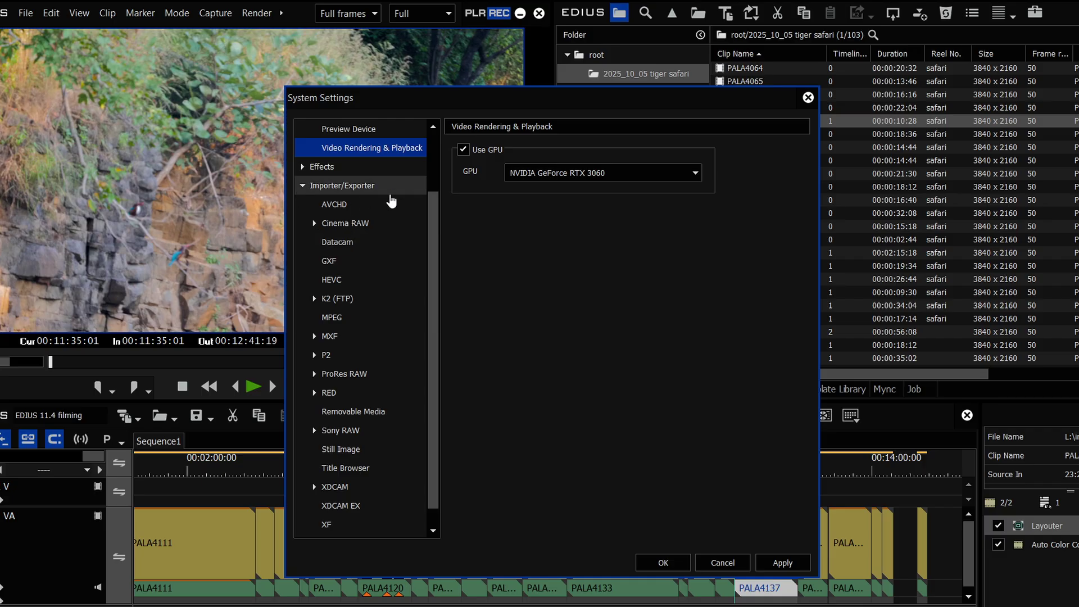
{"action": "left_click", "coordinate": [333, 205]}
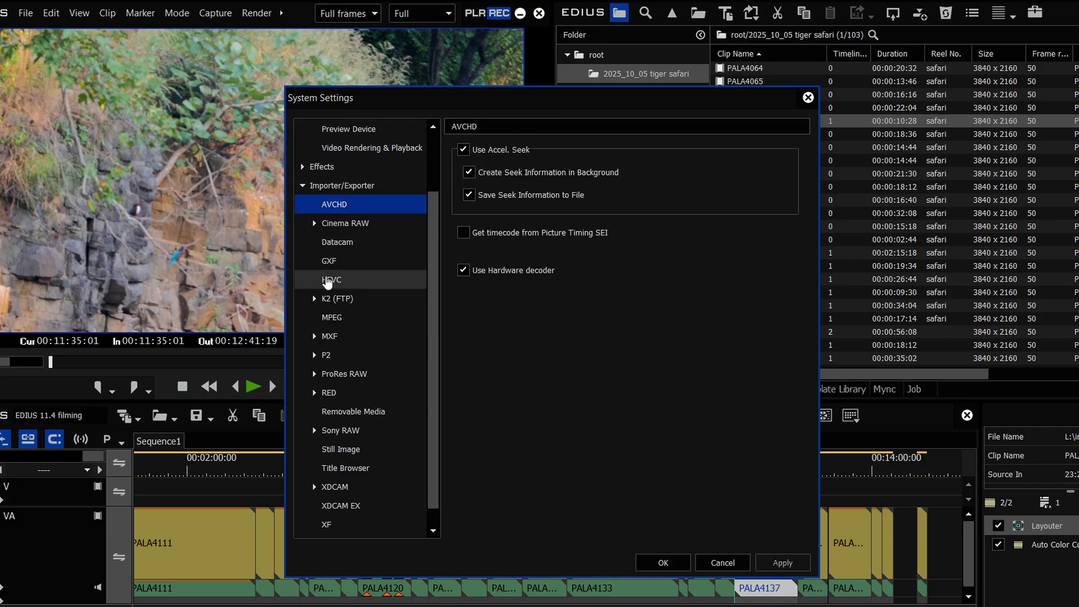
{"action": "left_click", "coordinate": [331, 279]}
{"action": "left_click", "coordinate": [334, 204]}
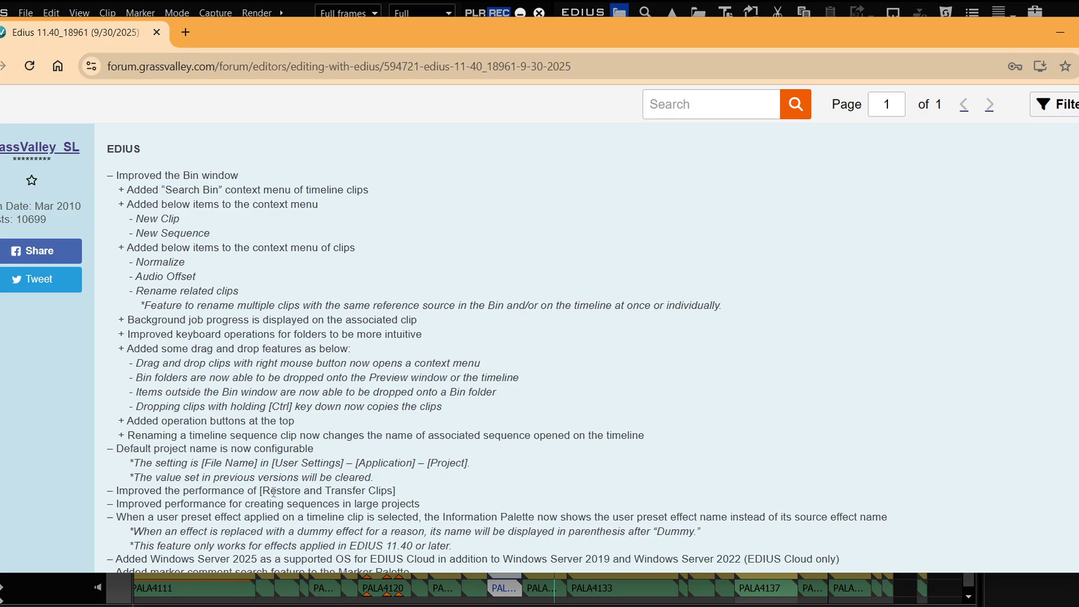
Rename Sequence1 in the bin root to safari, then deselect it.
{"action": "triple_click", "coordinate": [718, 440]}
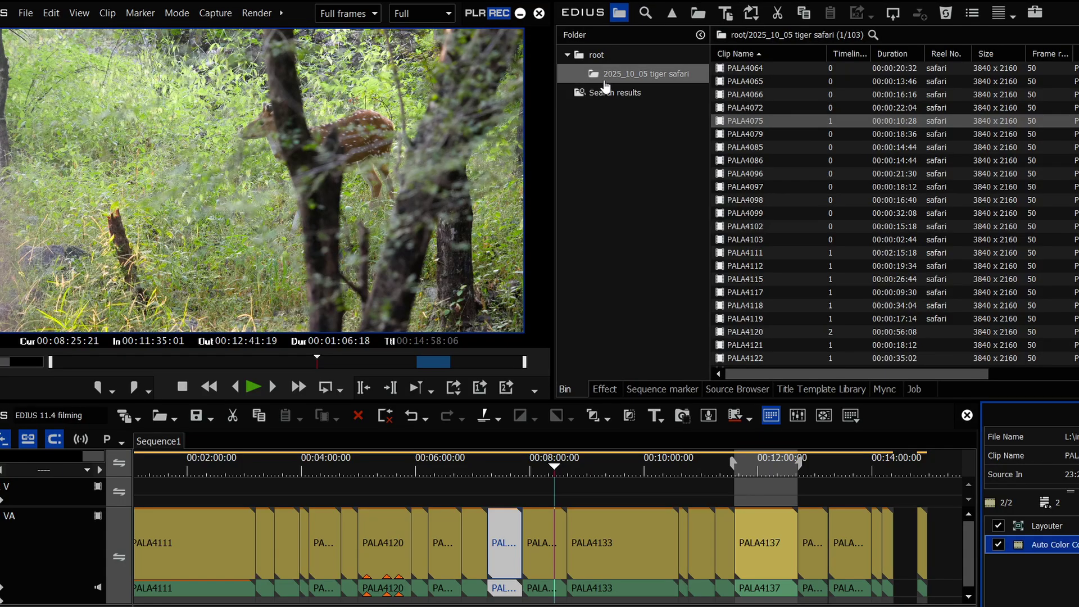
{"action": "left_click", "coordinate": [595, 54]}
{"action": "left_click", "coordinate": [755, 69]}
{"action": "left_click", "coordinate": [748, 69]}
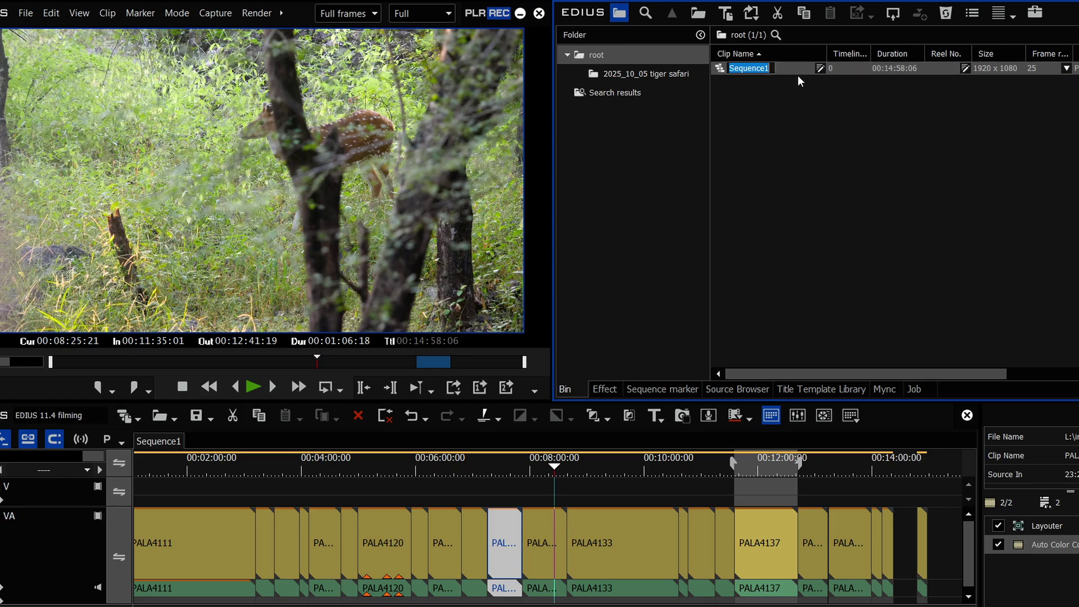
{"action": "type", "text": "safari"}
{"action": "key", "text": "Return"}
{"action": "left_click", "coordinate": [763, 70]}
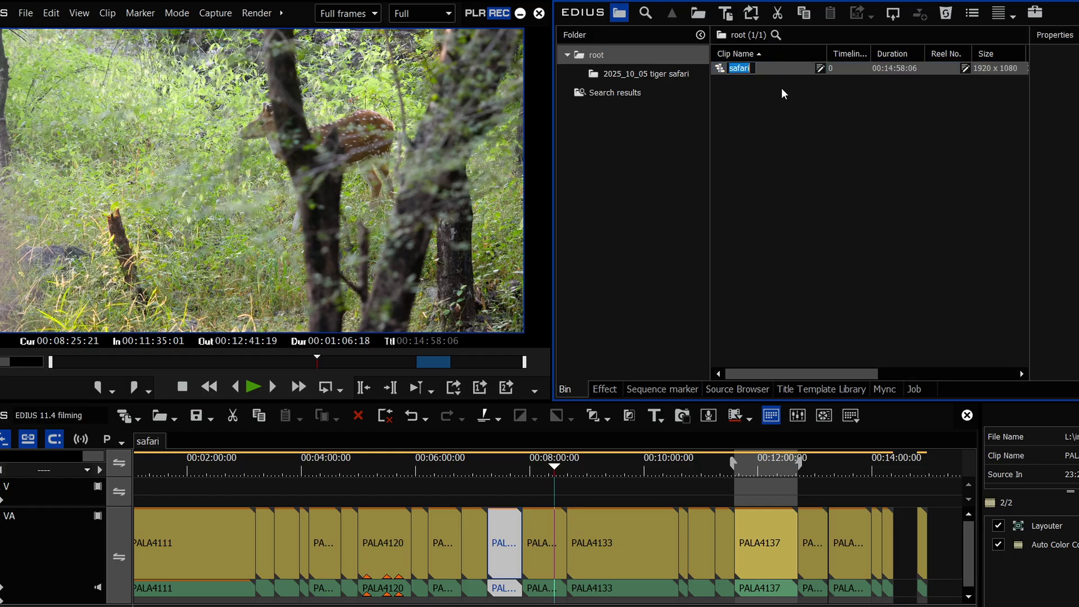
{"action": "left_click", "coordinate": [736, 74]}
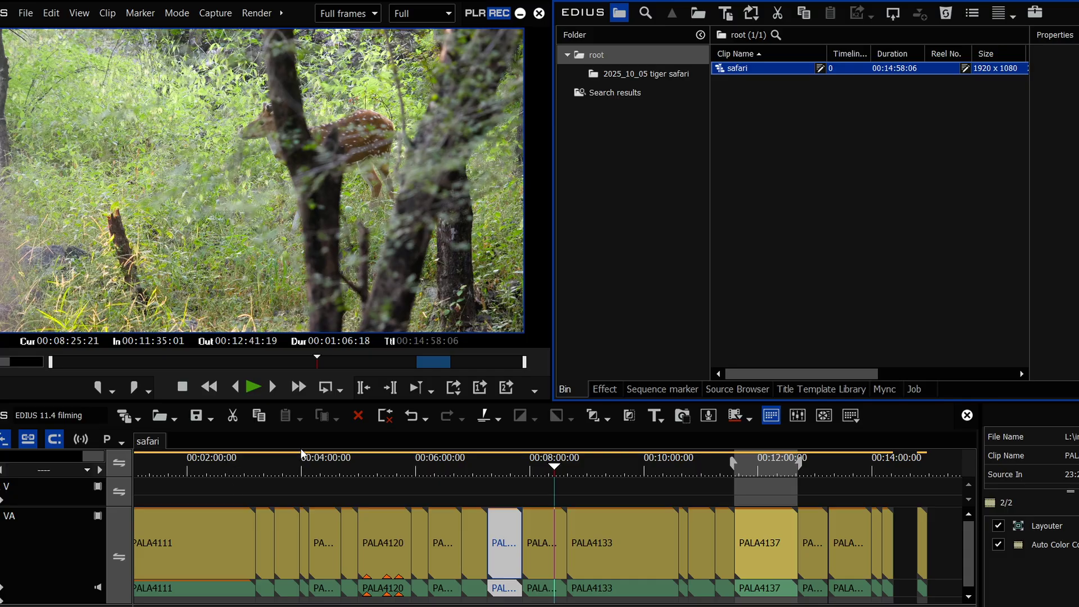
{"action": "left_click", "coordinate": [810, 94]}
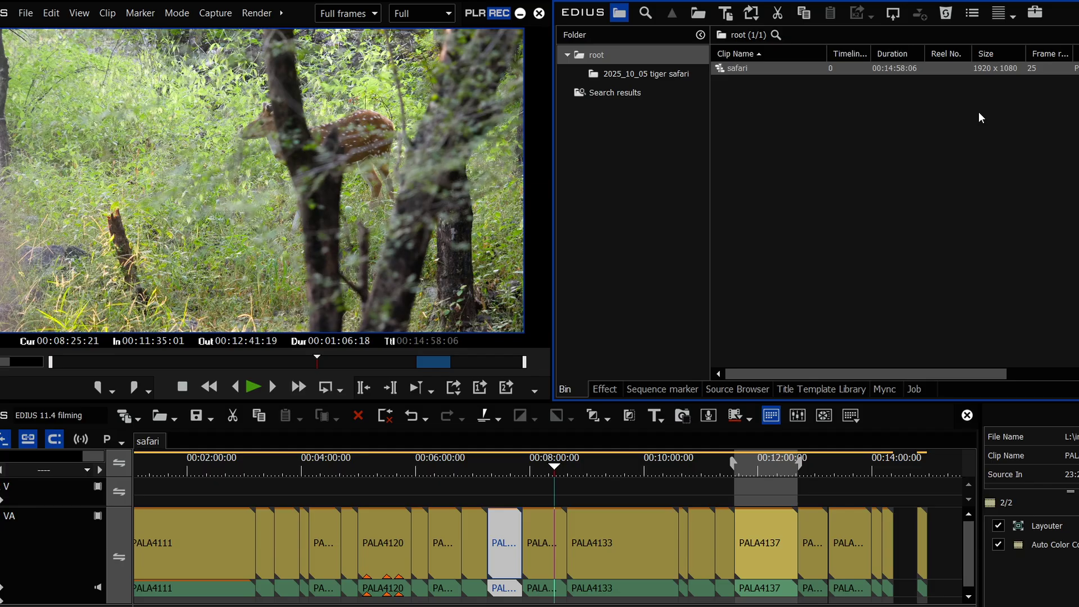
Switch to Mync and back to the Bin, then run scene detect 50% +tab on a tiger safari clip.
{"action": "left_click", "coordinate": [884, 389]}
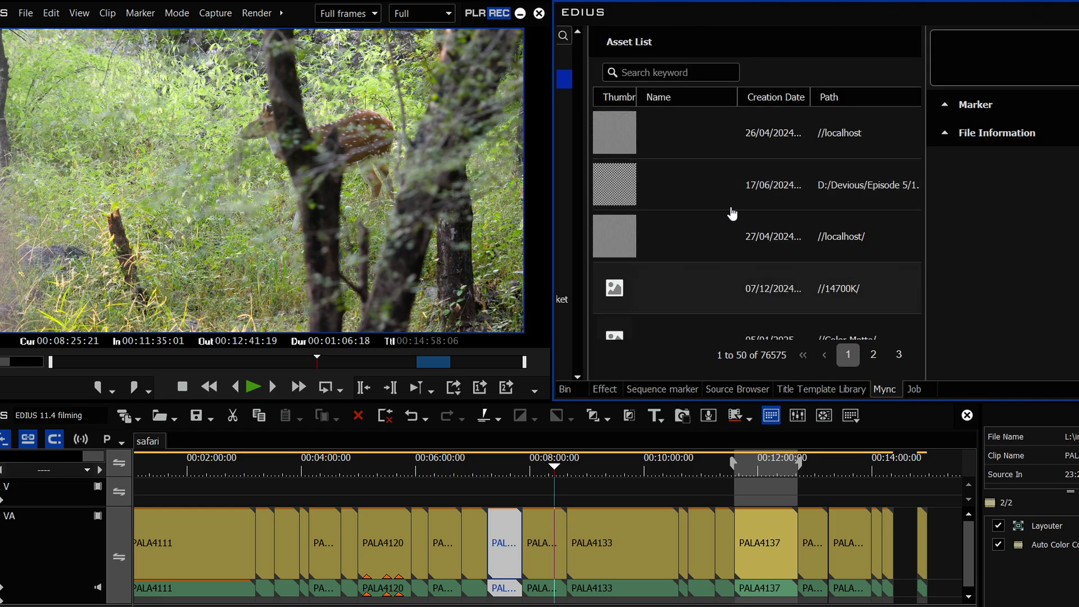
{"action": "left_click", "coordinate": [565, 389]}
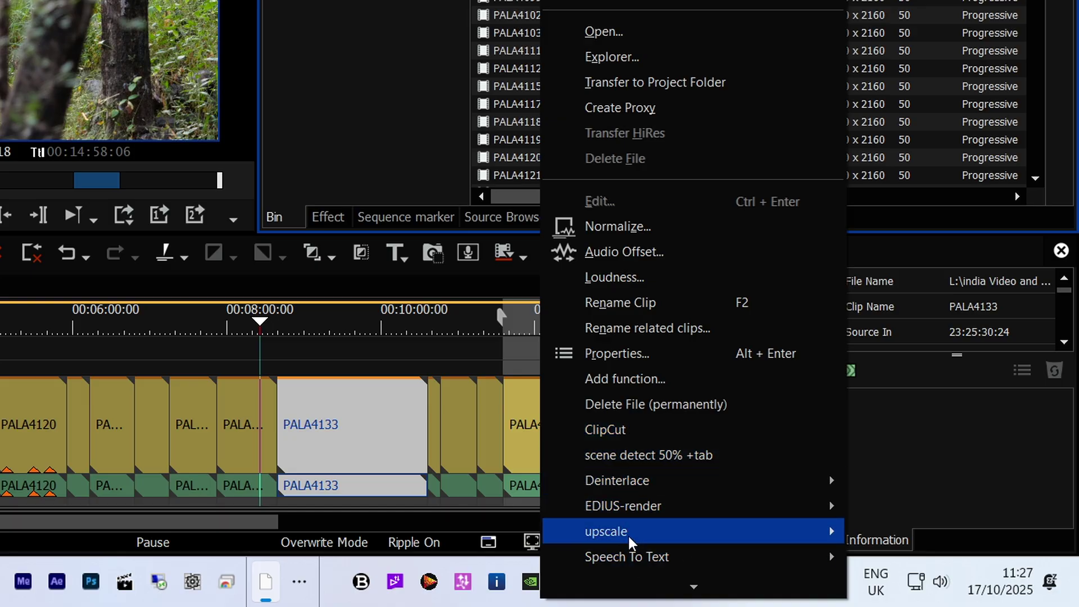
{"action": "mouse_move", "coordinate": [629, 539]}
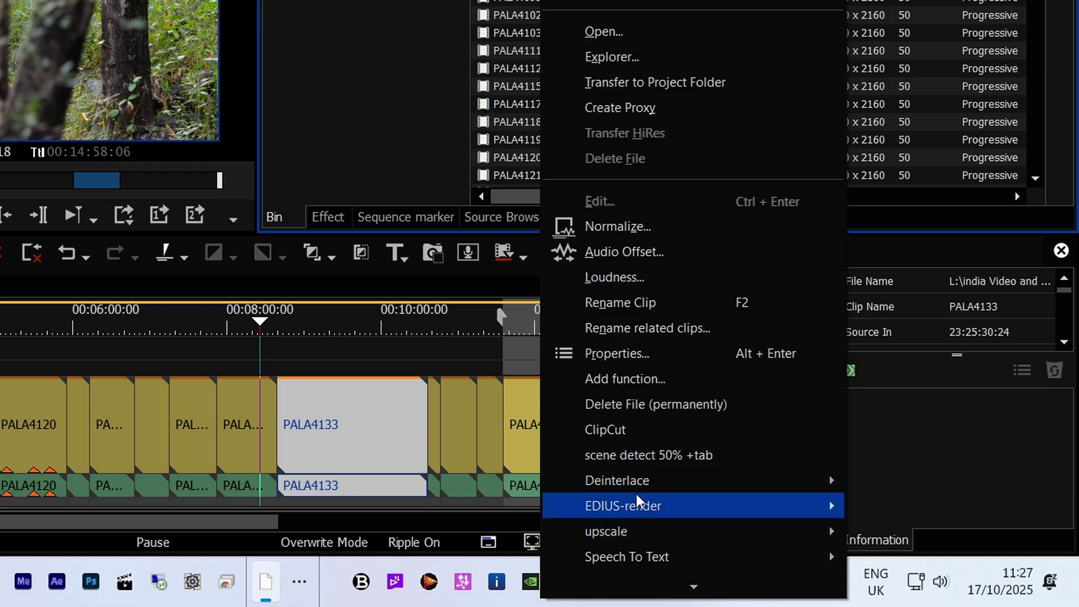
{"action": "left_click", "coordinate": [711, 454]}
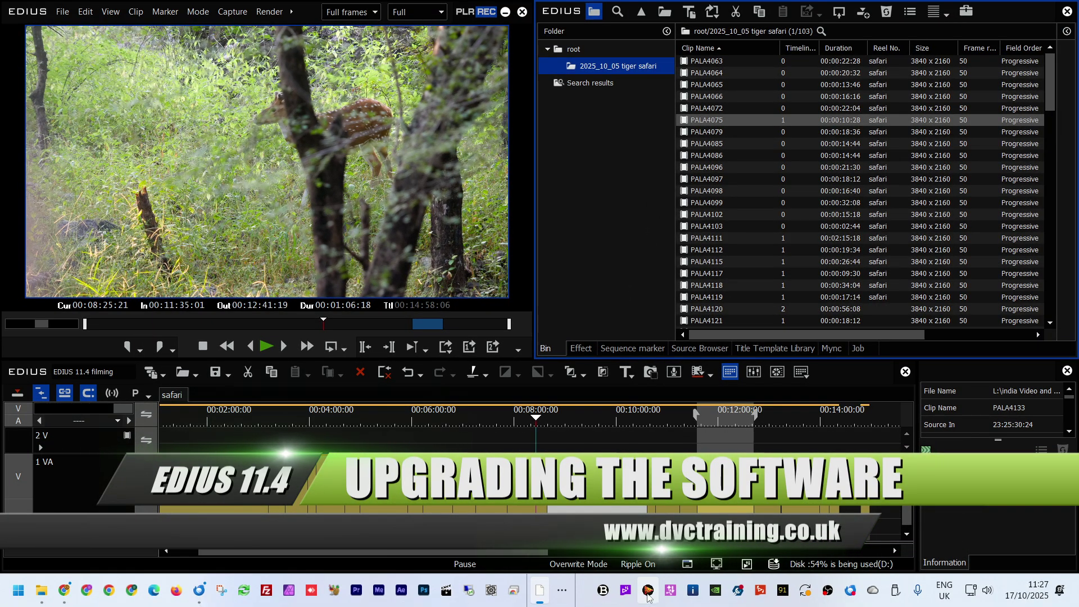
From the EDIUS 11 Setup Manager's Help menu, open the Download EDIUS Bonus Contents page.
{"action": "left_click", "coordinate": [648, 594]}
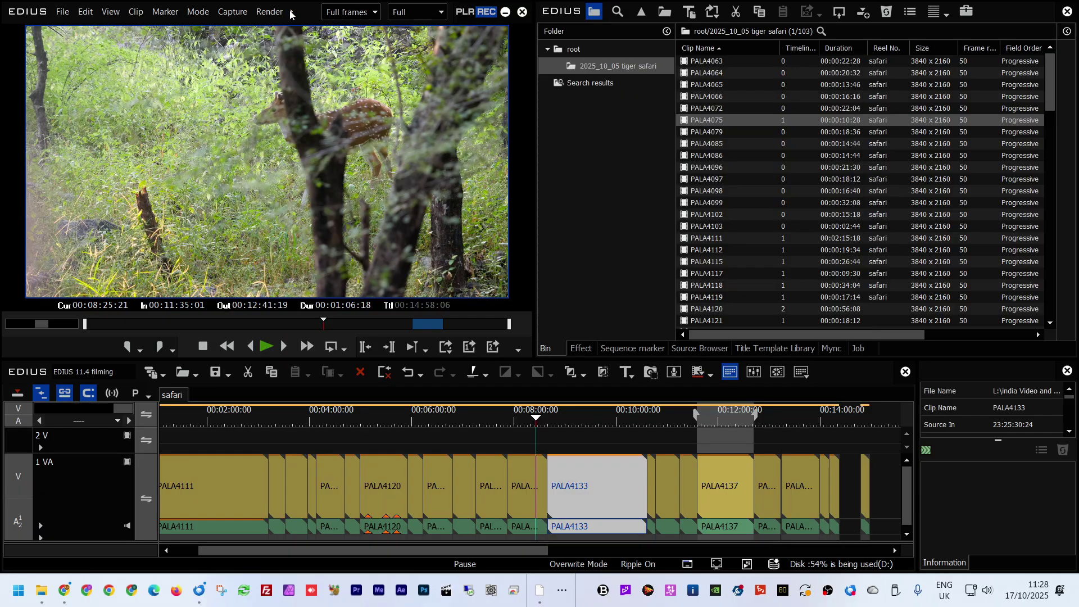
{"action": "left_click", "coordinate": [291, 13]}
{"action": "mouse_move", "coordinate": [317, 66]}
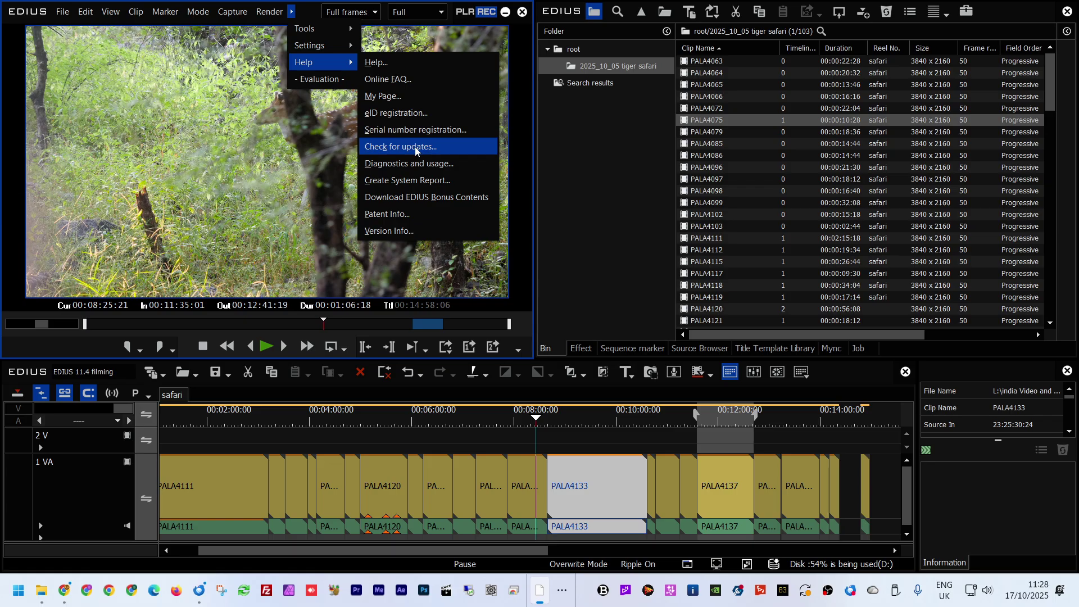
{"action": "left_click", "coordinate": [417, 200]}
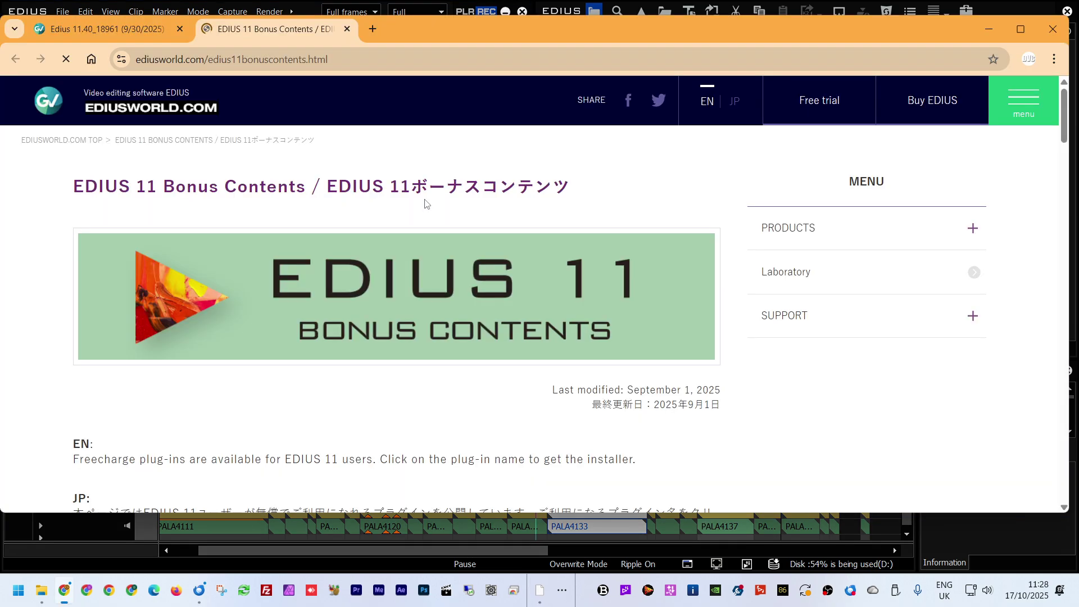
Scroll through the EDIUS 11 Bonus Contents page.
{"action": "scroll", "coordinate": [427, 209], "scroll_direction": "down", "scroll_amount": 6}
{"action": "scroll", "coordinate": [310, 295], "scroll_direction": "down", "scroll_amount": 10}
{"action": "scroll", "coordinate": [309, 293], "scroll_direction": "down", "scroll_amount": 11}
{"action": "scroll", "coordinate": [311, 291], "scroll_direction": "up", "scroll_amount": 13}
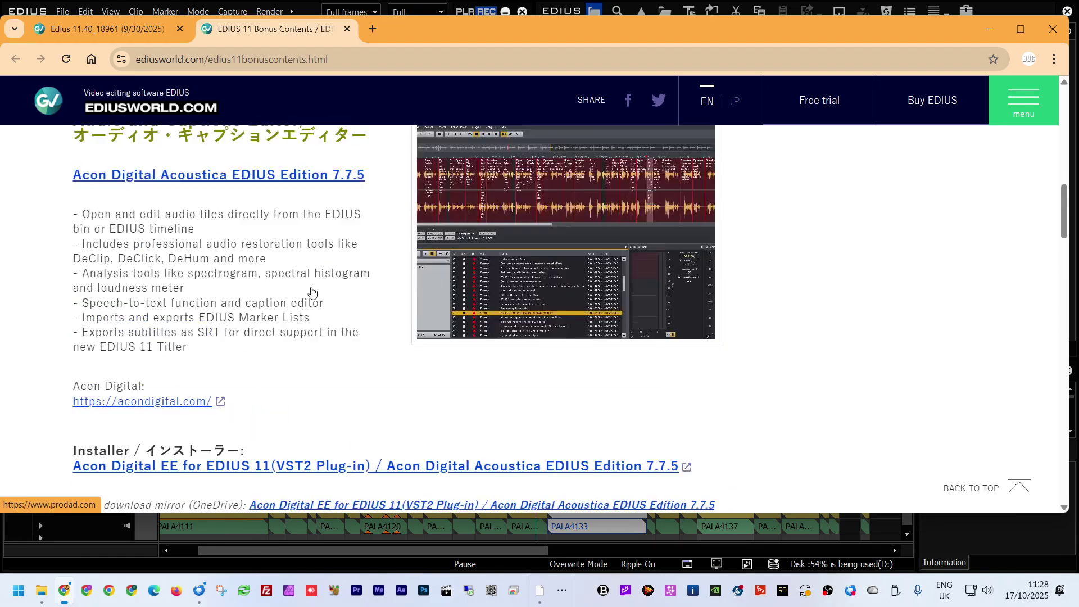
{"action": "scroll", "coordinate": [311, 291], "scroll_direction": "up", "scroll_amount": 8}
Go back to ediusworld.com and reach the EDIUS 11 Downloads page via the 9/30/2025 update news.
{"action": "key", "text": "alt+Left"}
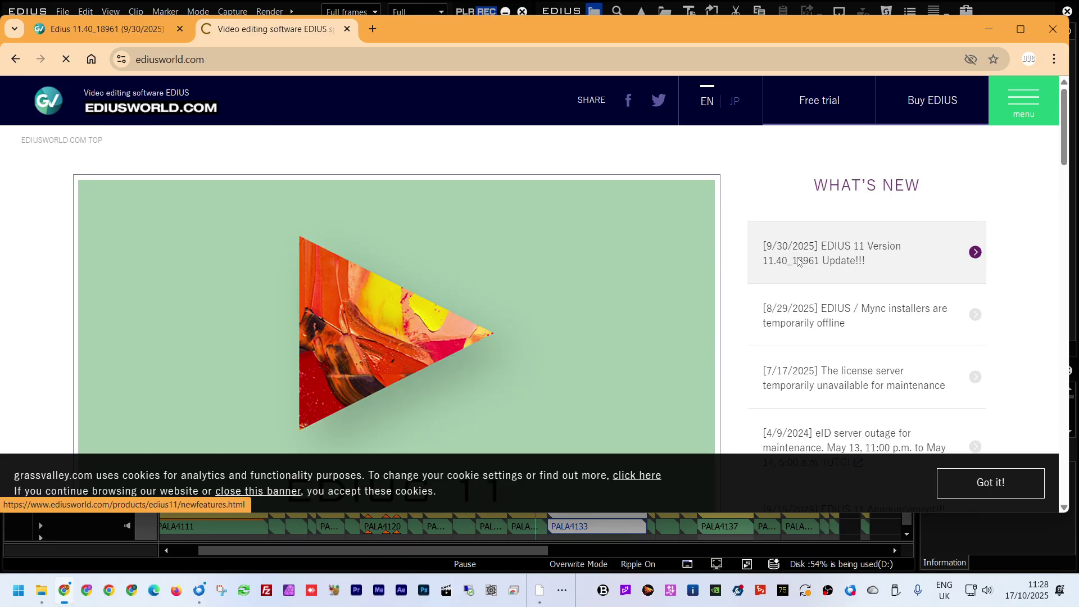
{"action": "left_click", "coordinate": [797, 261]}
{"action": "scroll", "coordinate": [291, 369], "scroll_direction": "down", "scroll_amount": 6}
{"action": "scroll", "coordinate": [291, 369], "scroll_direction": "down", "scroll_amount": 10}
{"action": "left_click", "coordinate": [344, 330]}
Scroll down to the Latest update for build 11.40.18961, then return to EDIUS.
{"action": "scroll", "coordinate": [344, 330], "scroll_direction": "down", "scroll_amount": 3}
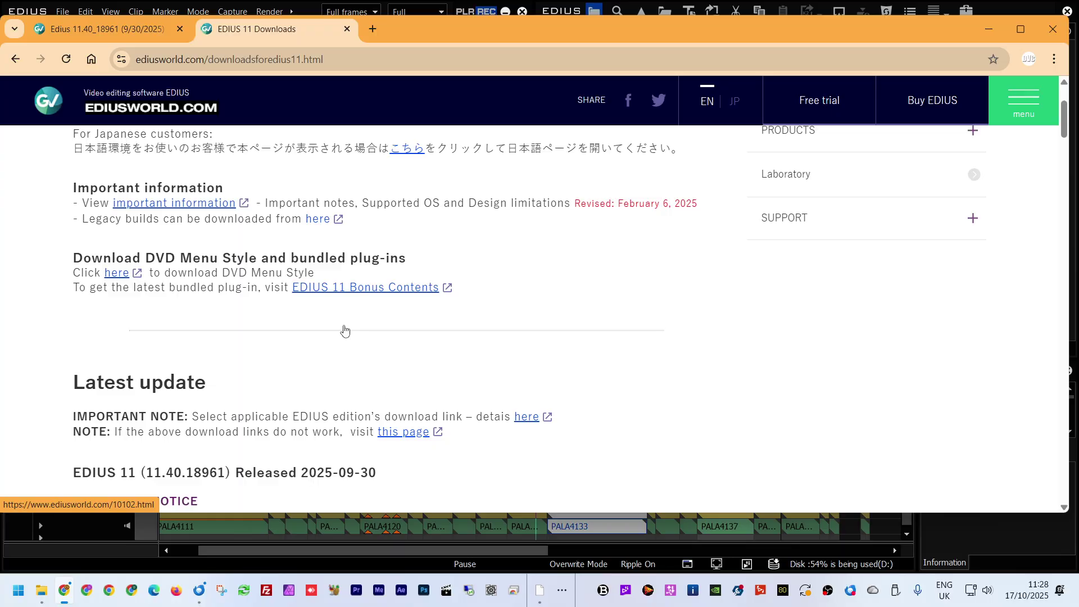
{"action": "scroll", "coordinate": [344, 330], "scroll_direction": "down", "scroll_amount": 2}
{"action": "scroll", "coordinate": [269, 295], "scroll_direction": "down", "scroll_amount": 1}
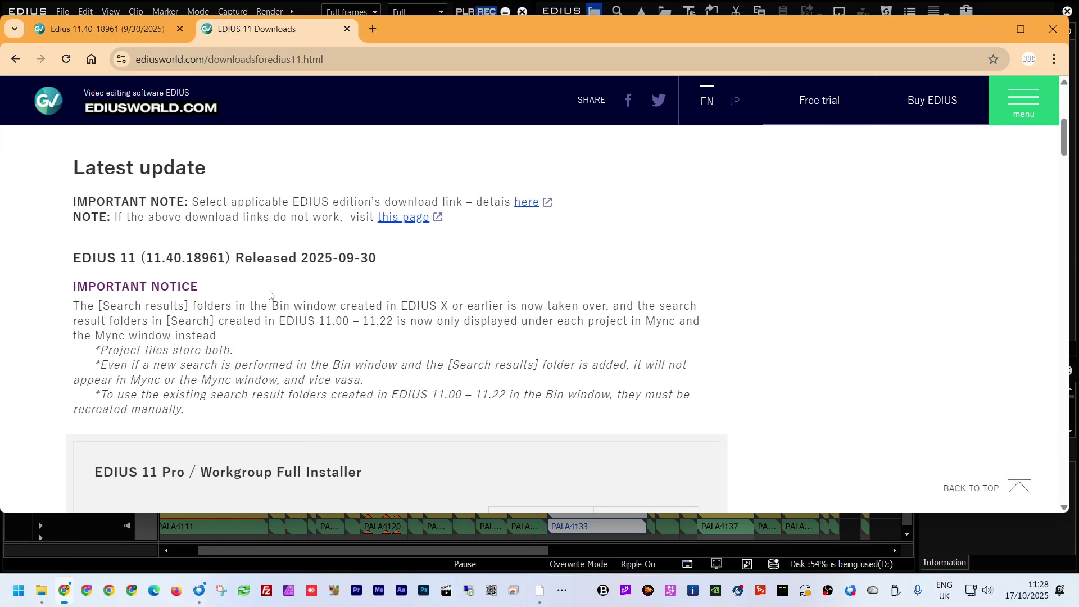
{"action": "scroll", "coordinate": [269, 294], "scroll_direction": "down", "scroll_amount": 2}
{"action": "scroll", "coordinate": [269, 295], "scroll_direction": "down", "scroll_amount": 1}
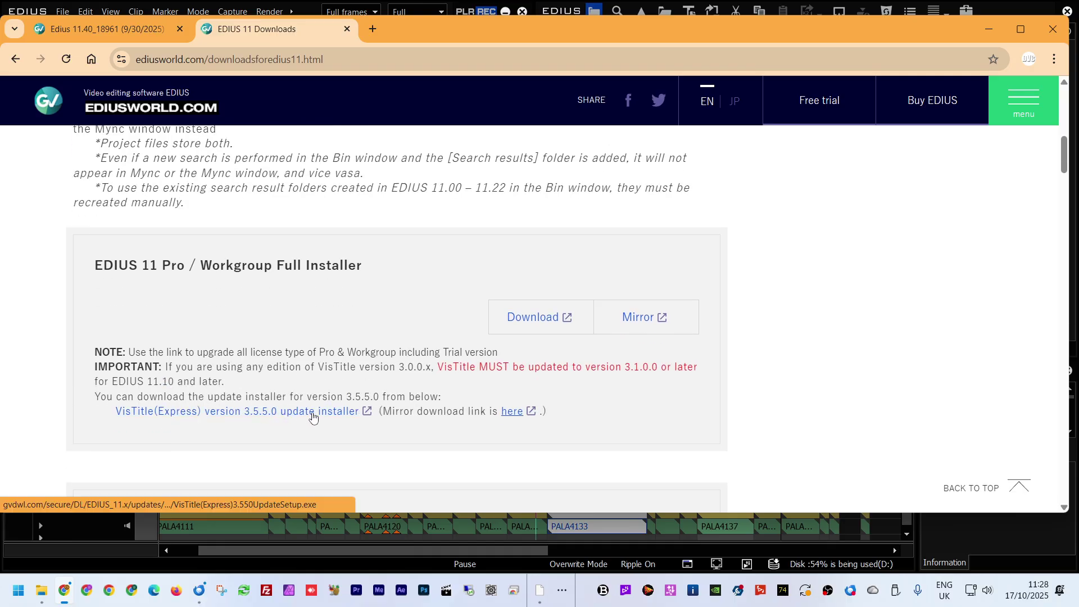
{"action": "key", "text": "alt+Tab"}
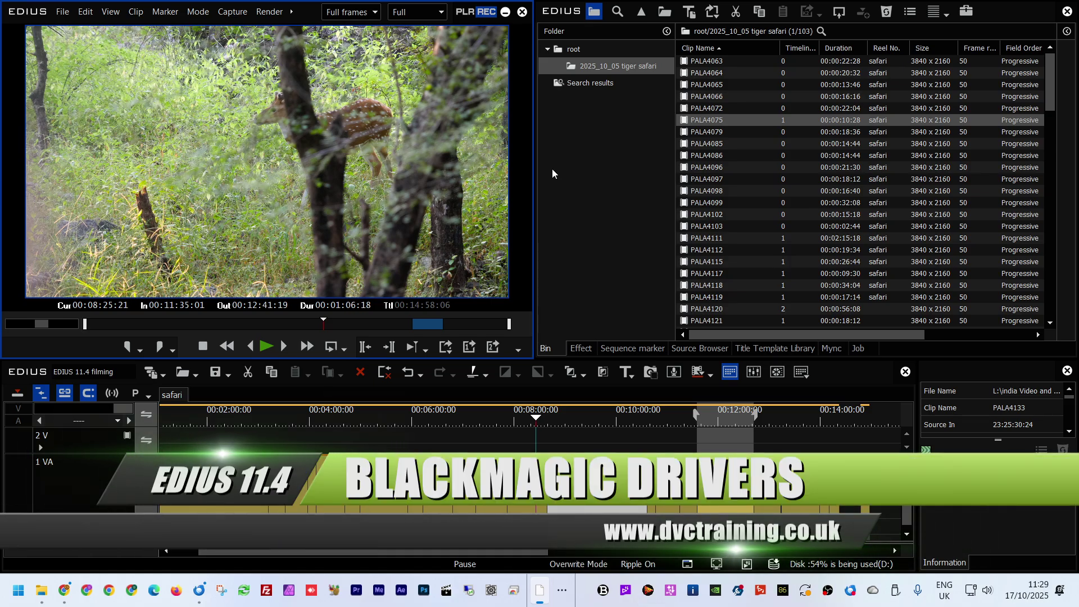
{"action": "key", "text": "super"}
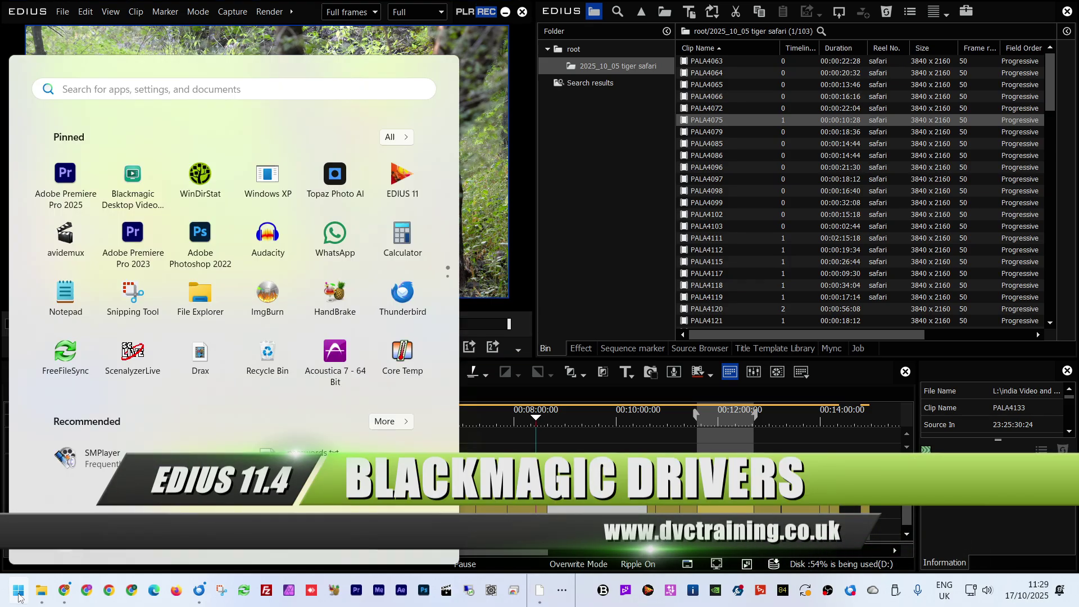
{"action": "left_click", "coordinate": [404, 140]}
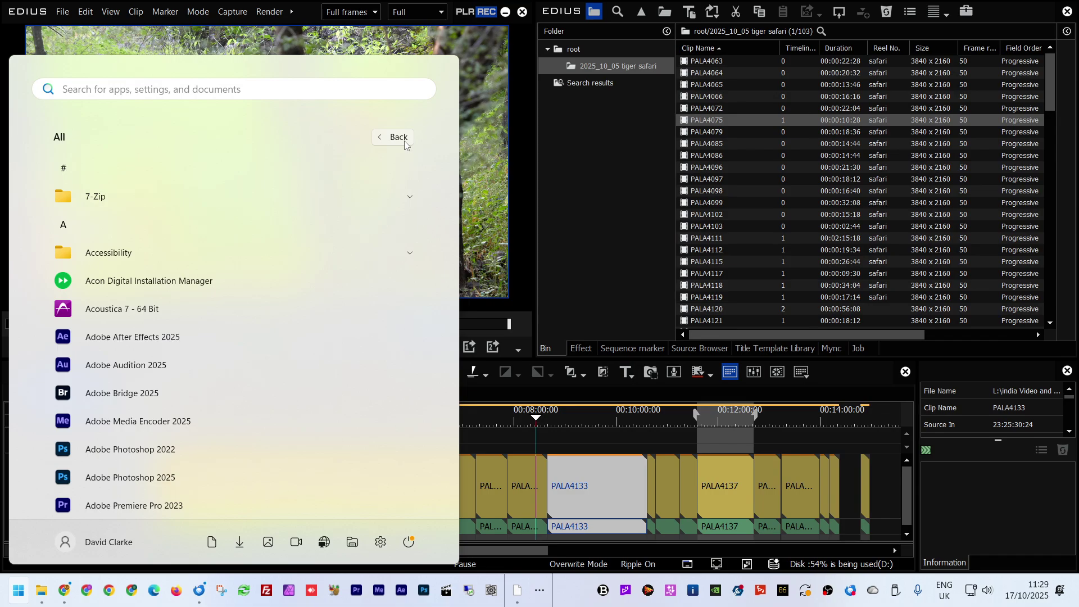
{"action": "scroll", "coordinate": [257, 342], "scroll_direction": "down", "scroll_amount": 6}
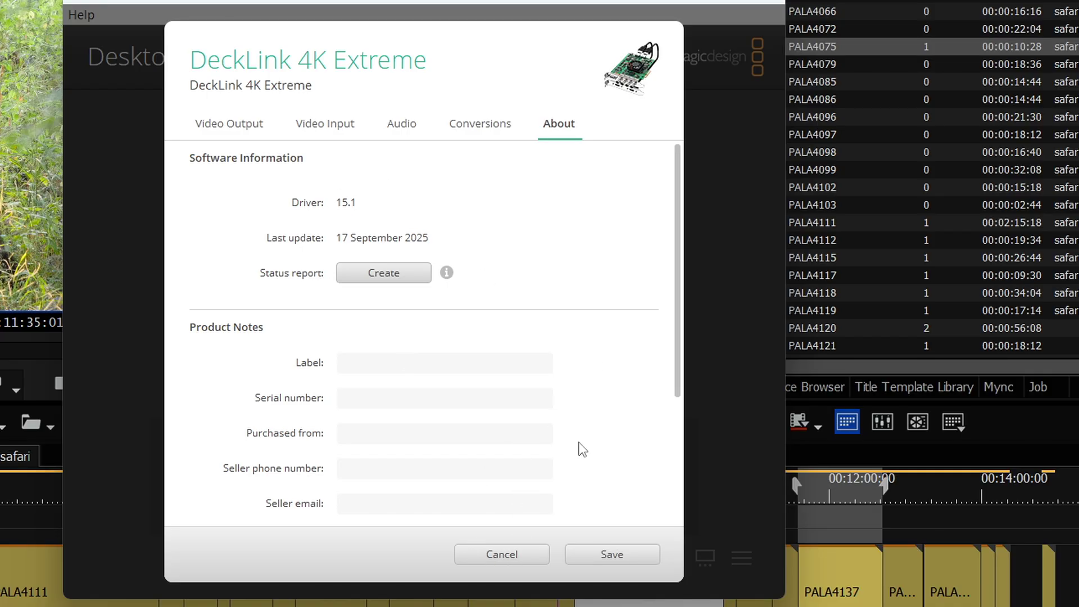
{"action": "left_click", "coordinate": [496, 554]}
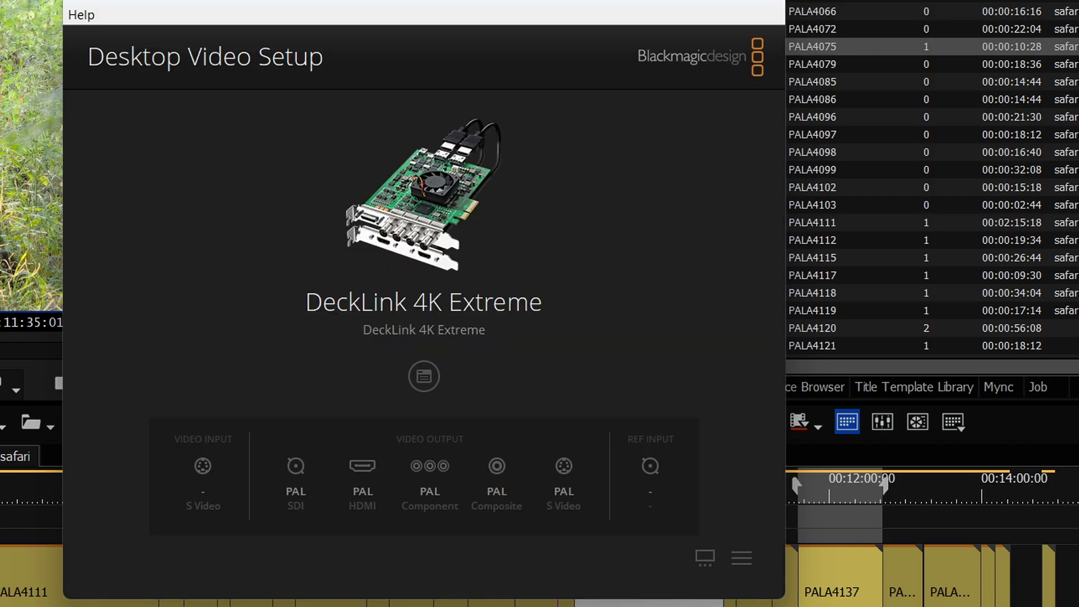
{"action": "left_click", "coordinate": [773, 1]}
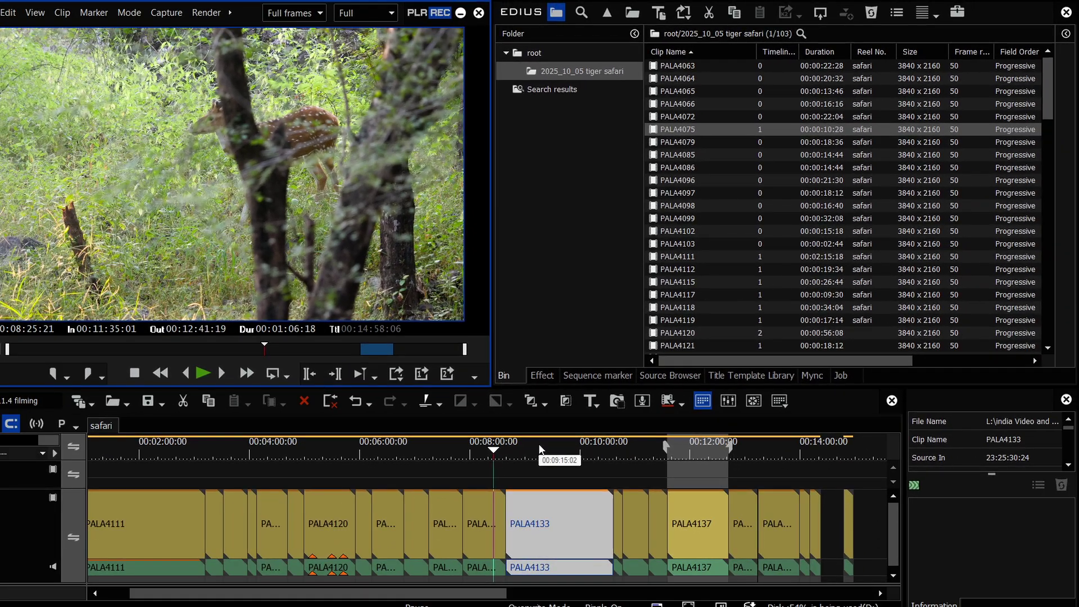
Move the safari sequence playhead back to 00:08:13:01, then switch to File Explorer.
{"action": "left_click", "coordinate": [482, 446]}
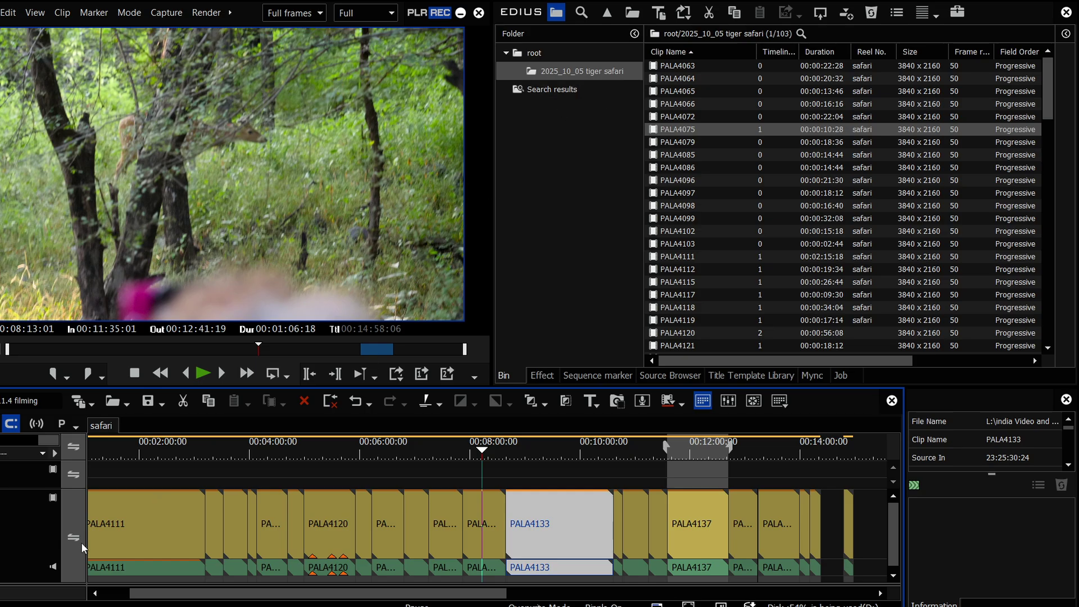
{"action": "key", "text": "alt+Tab"}
Drag the 2025_10_01 folder into the EDIUS bin, view its ten 4K clips, and move the playhead to 00:11:48.
{"action": "left_click", "coordinate": [296, 322]}
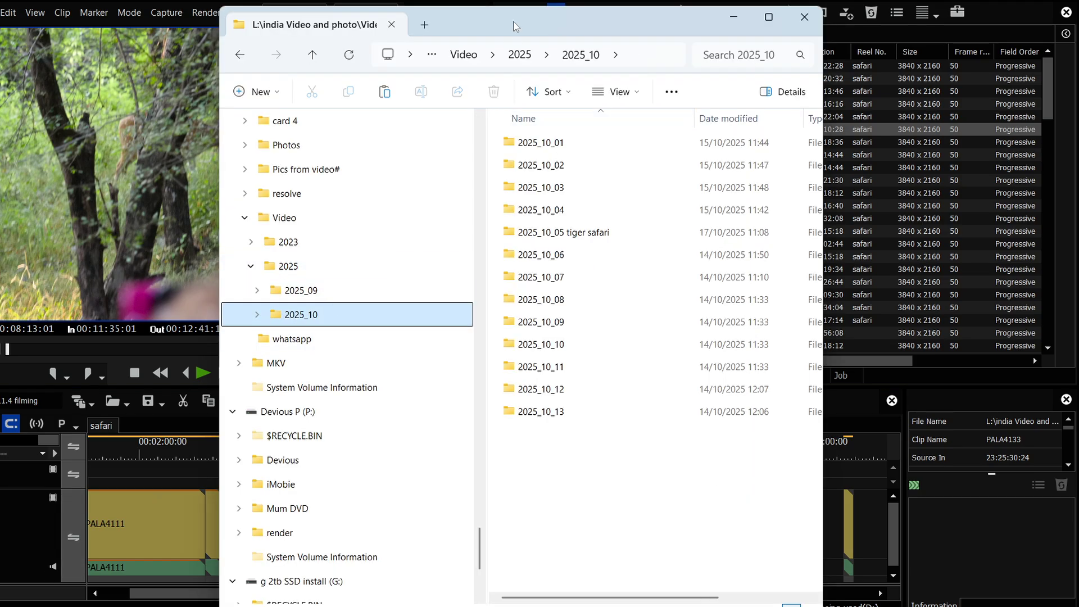
{"action": "left_click_drag", "start_coordinate": [562, 24], "coordinate": [133, 71]}
{"action": "left_click_drag", "start_coordinate": [636, 127], "coordinate": [552, 53]}
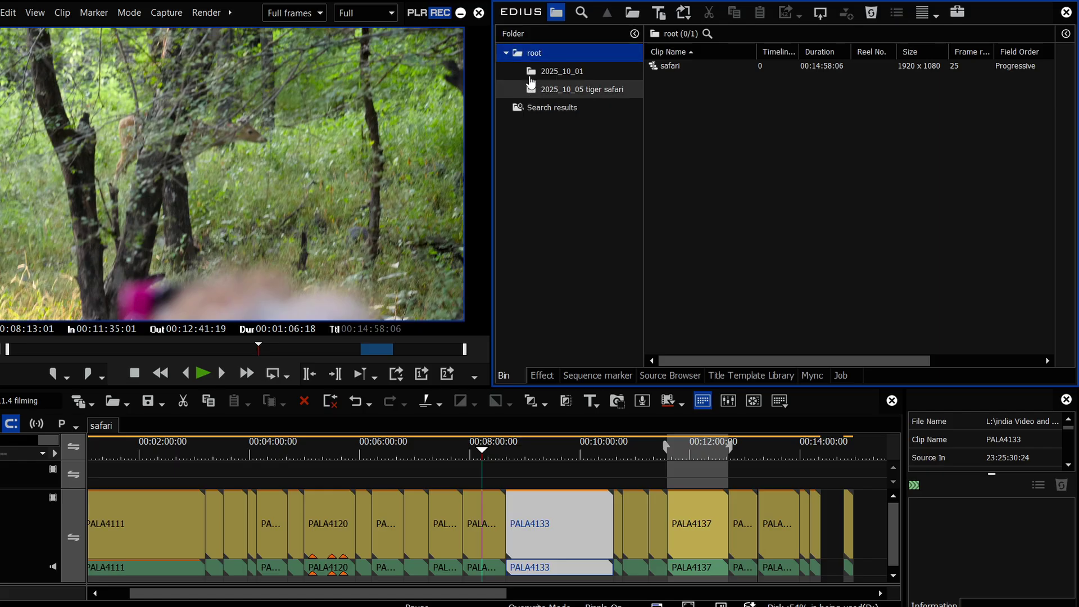
{"action": "left_click", "coordinate": [541, 74]}
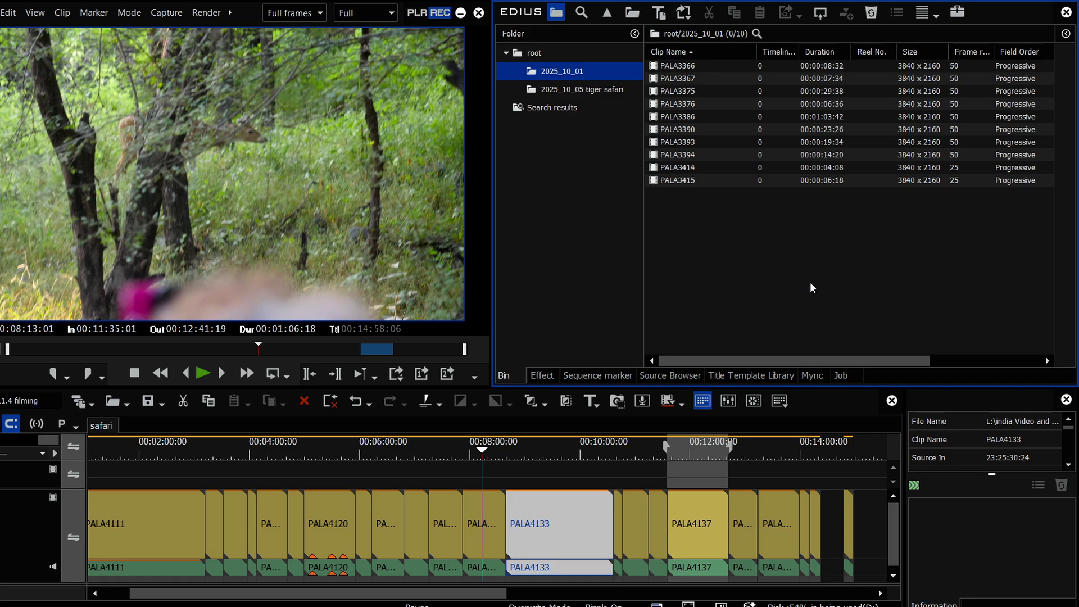
{"action": "left_click", "coordinate": [681, 449]}
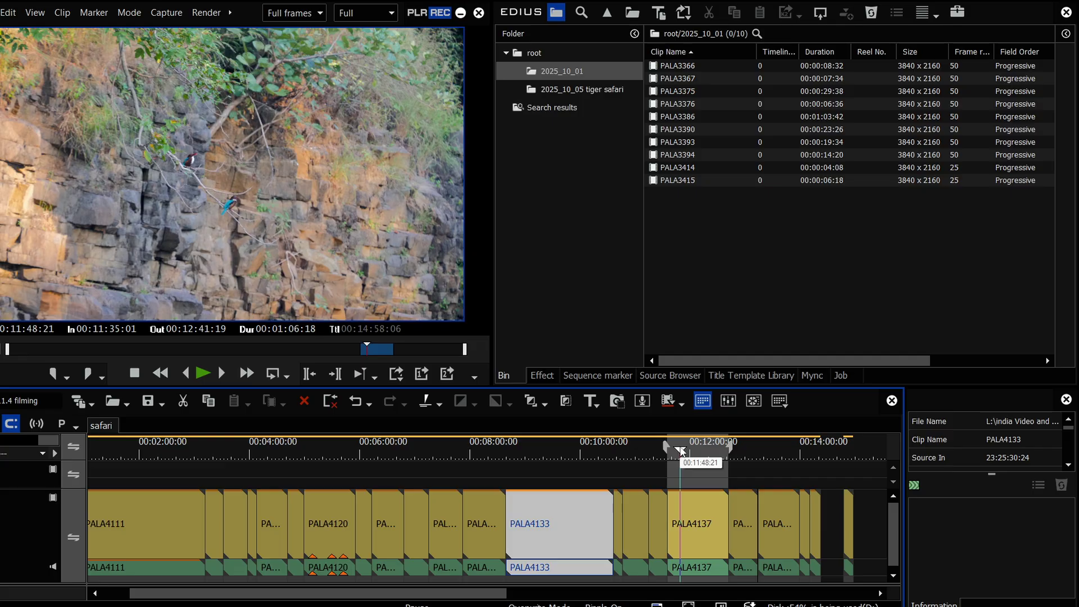